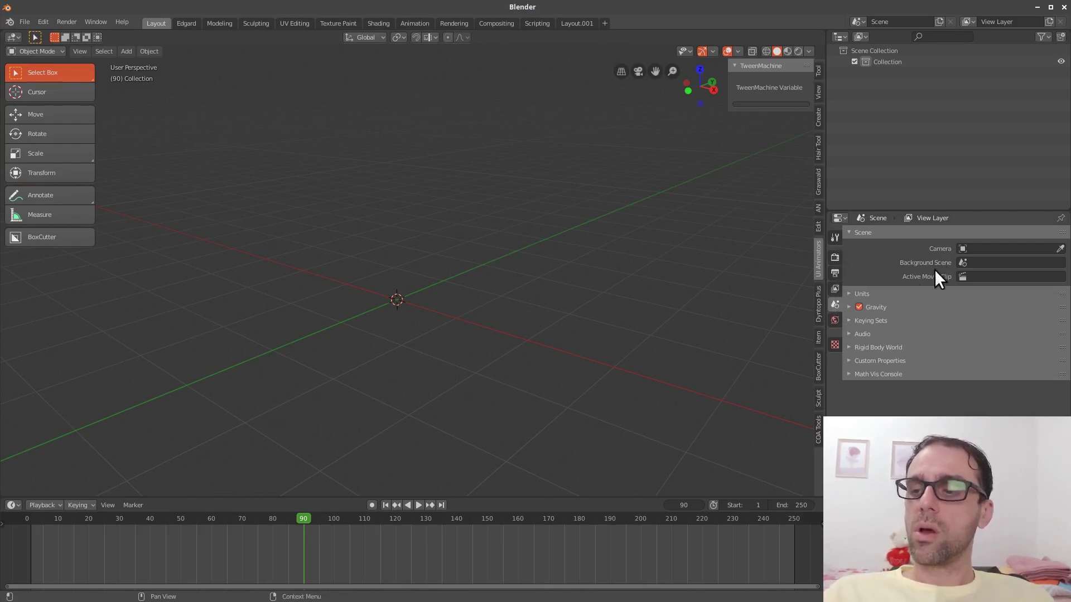
- Expand the scene's Units settings and keep the unit system on Metric
{"action": "left_click", "coordinate": [853, 293]}
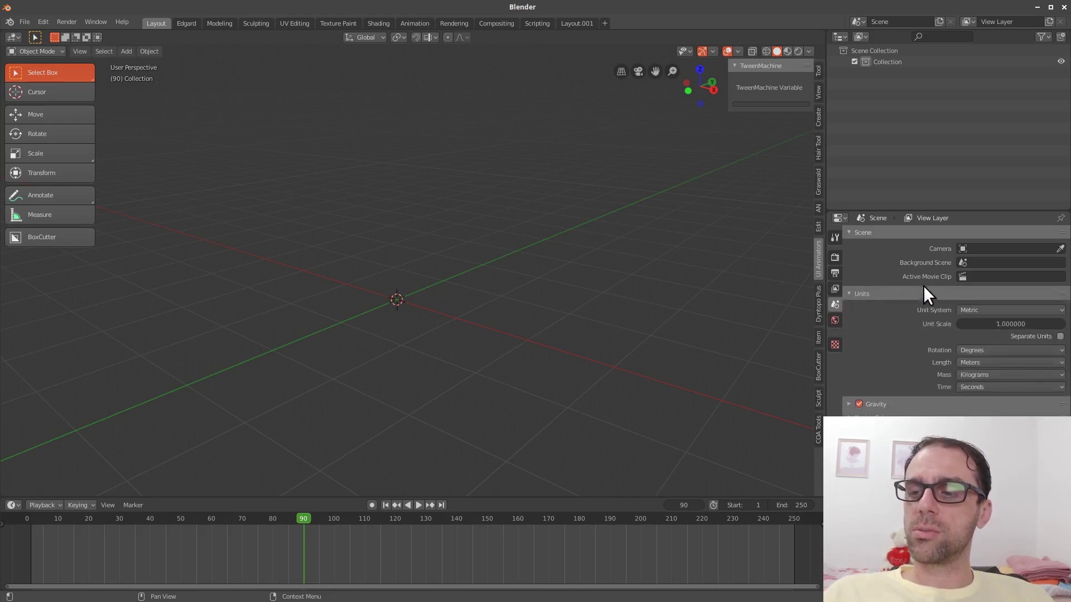
{"action": "left_click", "coordinate": [1014, 311]}
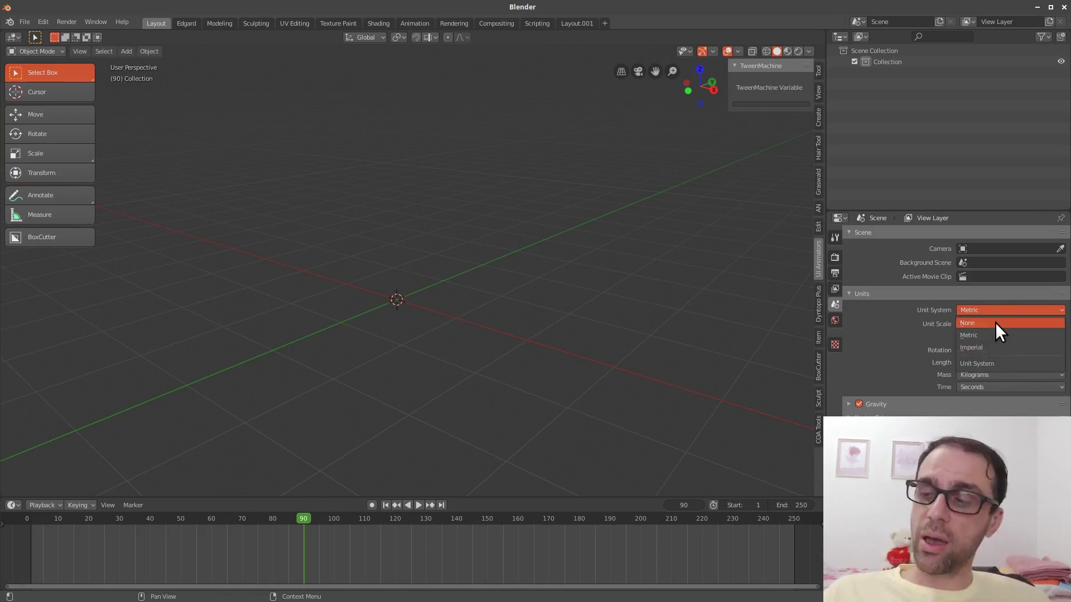
{"action": "left_click", "coordinate": [995, 334]}
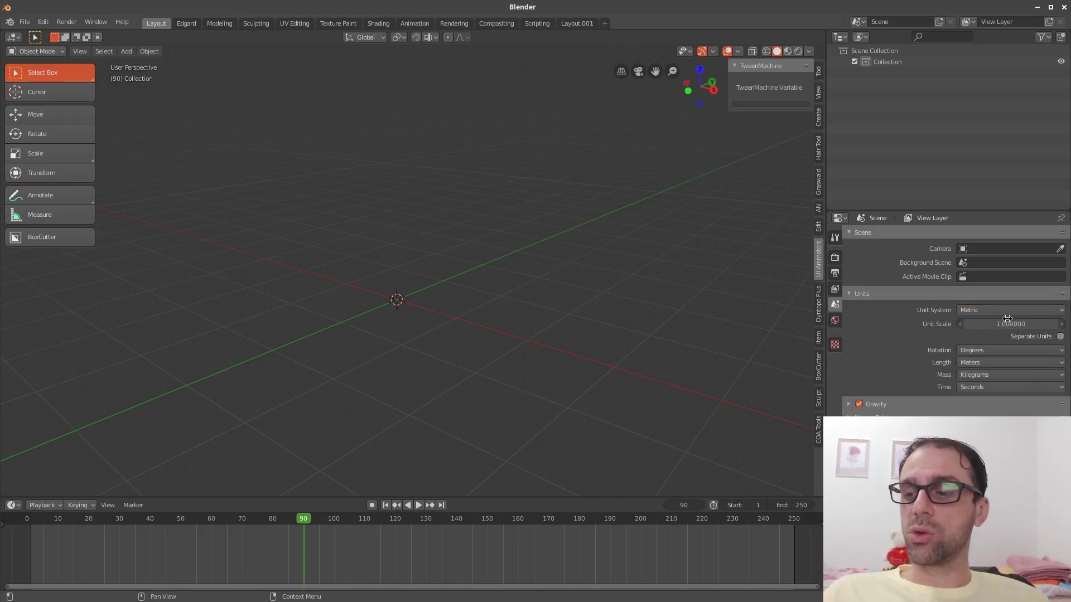
{"action": "left_click", "coordinate": [1000, 347]}
{"action": "left_click", "coordinate": [1000, 347]}
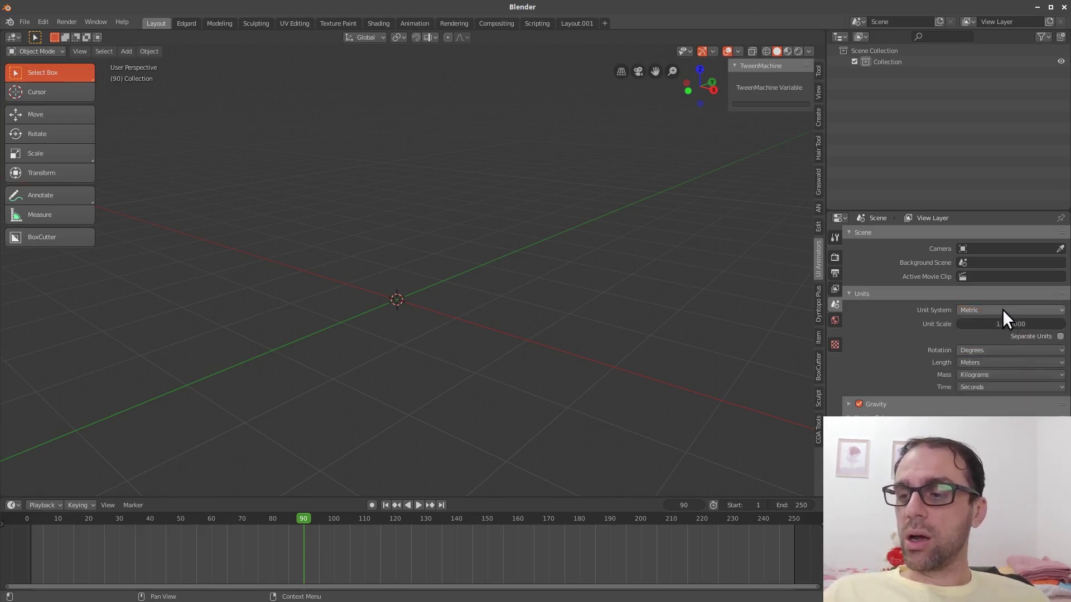
- Try the Imperial unit system, view its length unit choices, and return the scene to Metric
{"action": "left_click", "coordinate": [1002, 309]}
{"action": "left_click", "coordinate": [994, 345]}
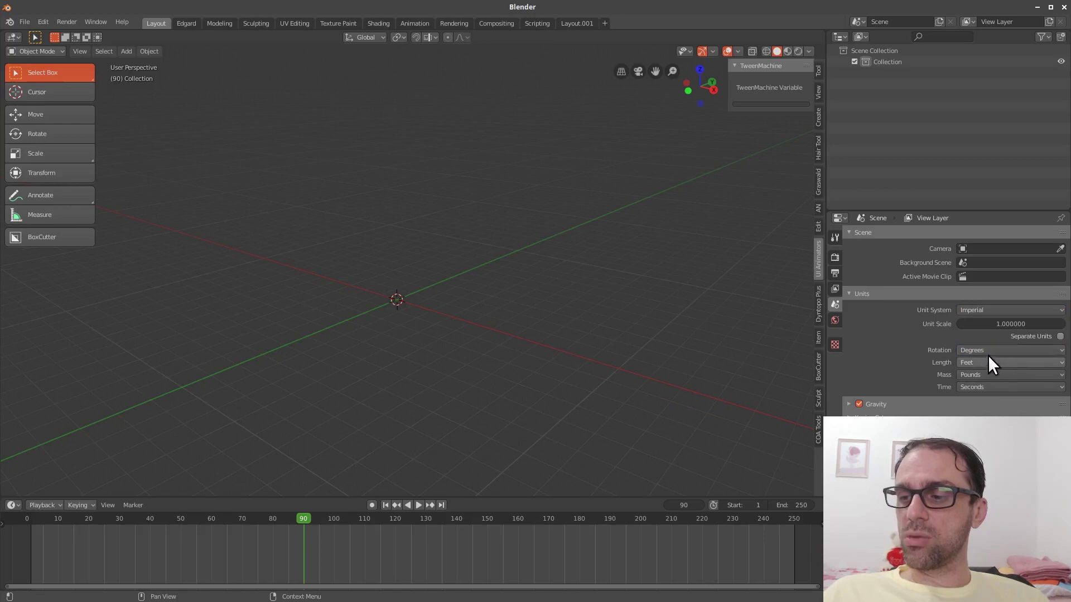
{"action": "left_click", "coordinate": [995, 350]}
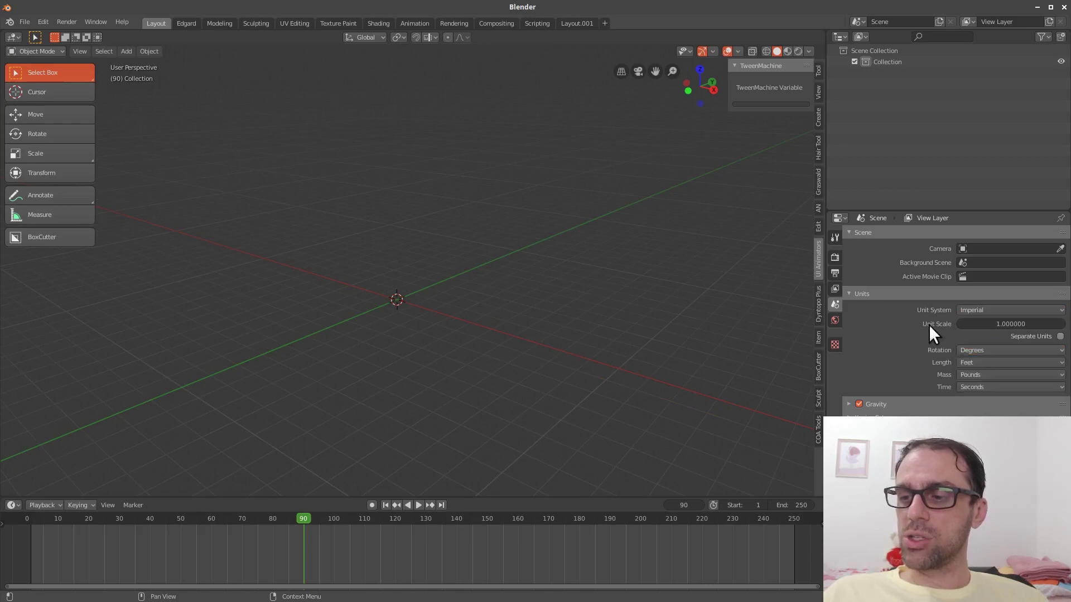
{"action": "left_click", "coordinate": [987, 362]}
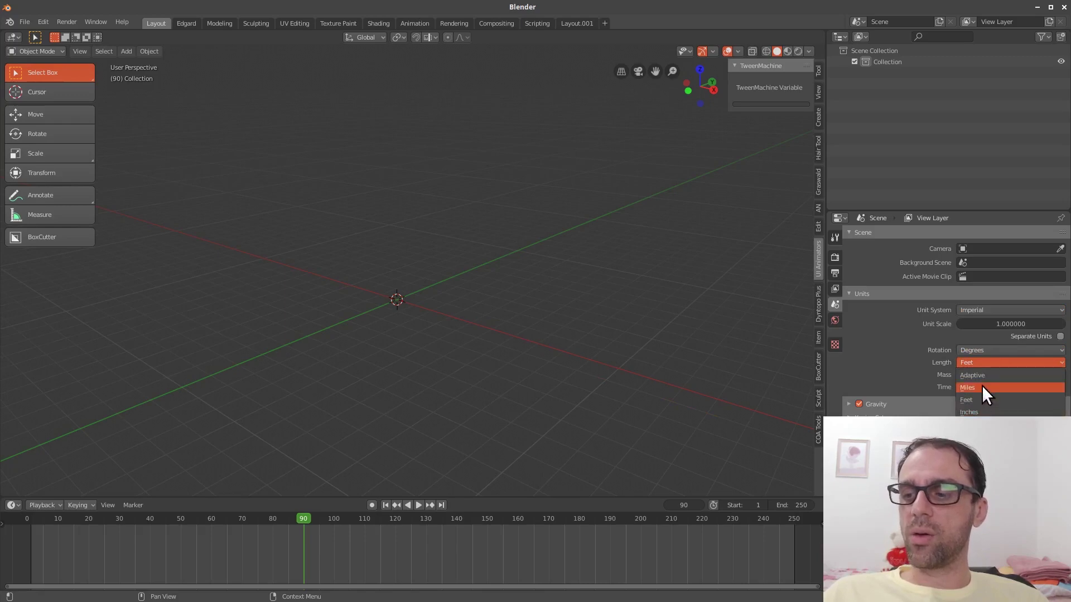
{"action": "left_click", "coordinate": [996, 310]}
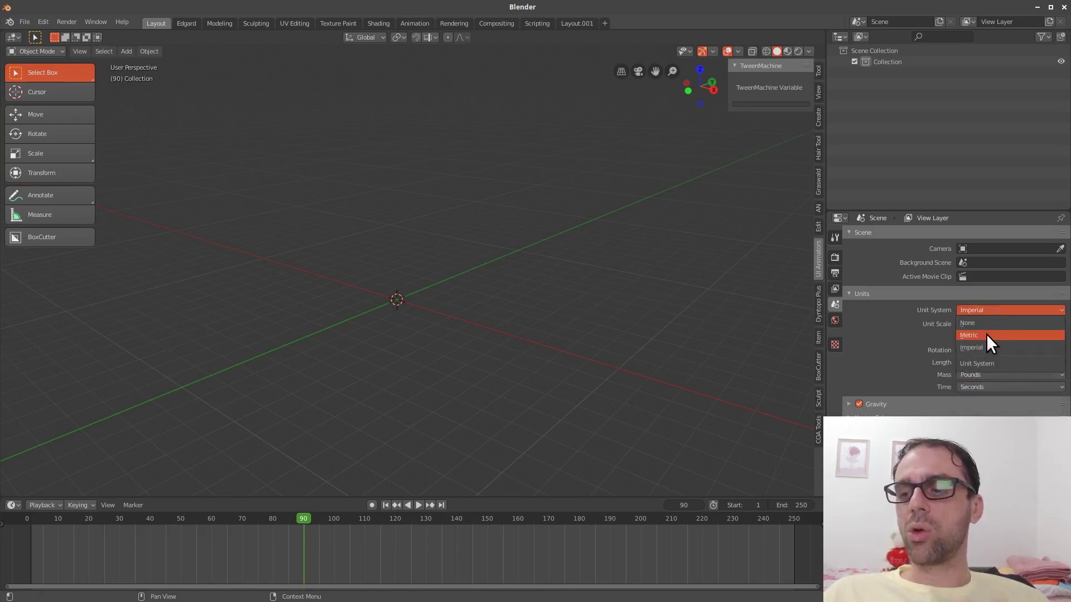
{"action": "left_click", "coordinate": [986, 334]}
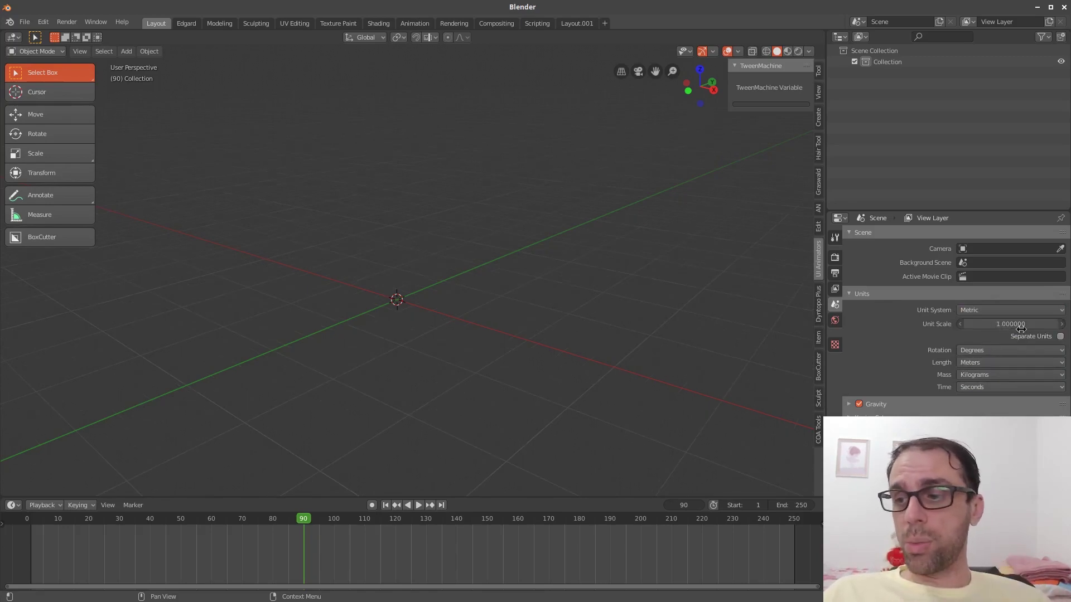
{"action": "left_click", "coordinate": [986, 362]}
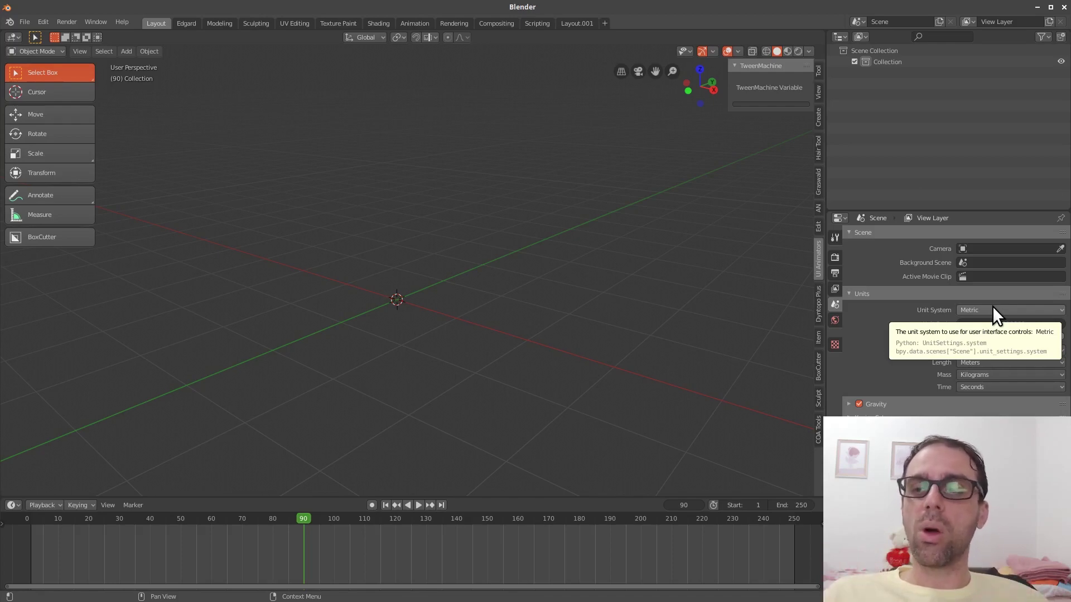
- Show the View settings in the 3D viewport's sidebar and widen the sidebar
{"action": "left_click", "coordinate": [818, 70]}
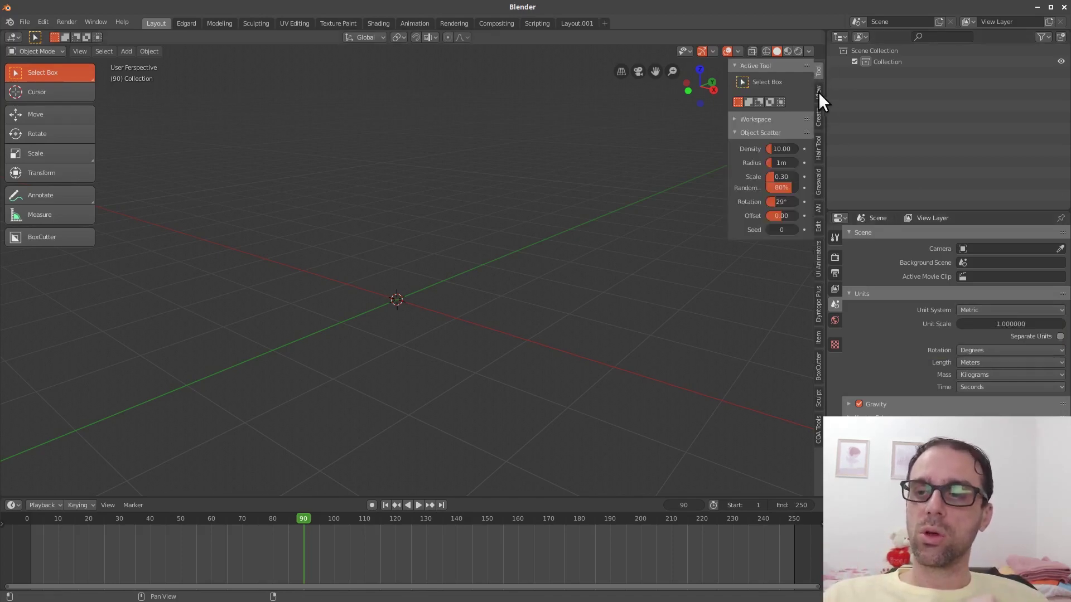
{"action": "left_click", "coordinate": [818, 92]}
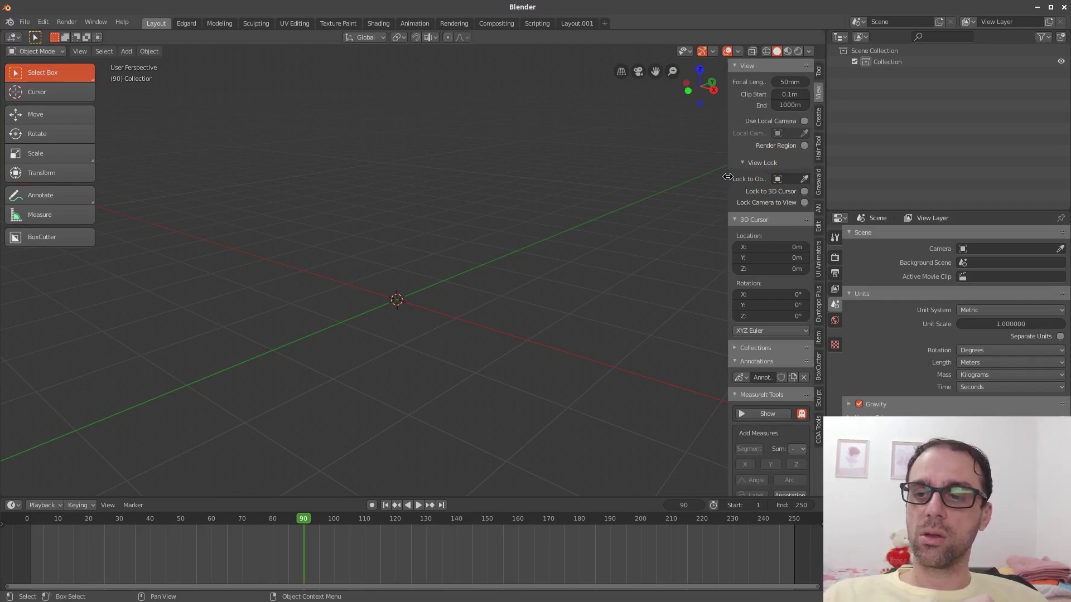
{"action": "left_click_drag", "start_coordinate": [727, 178], "coordinate": [648, 256]}
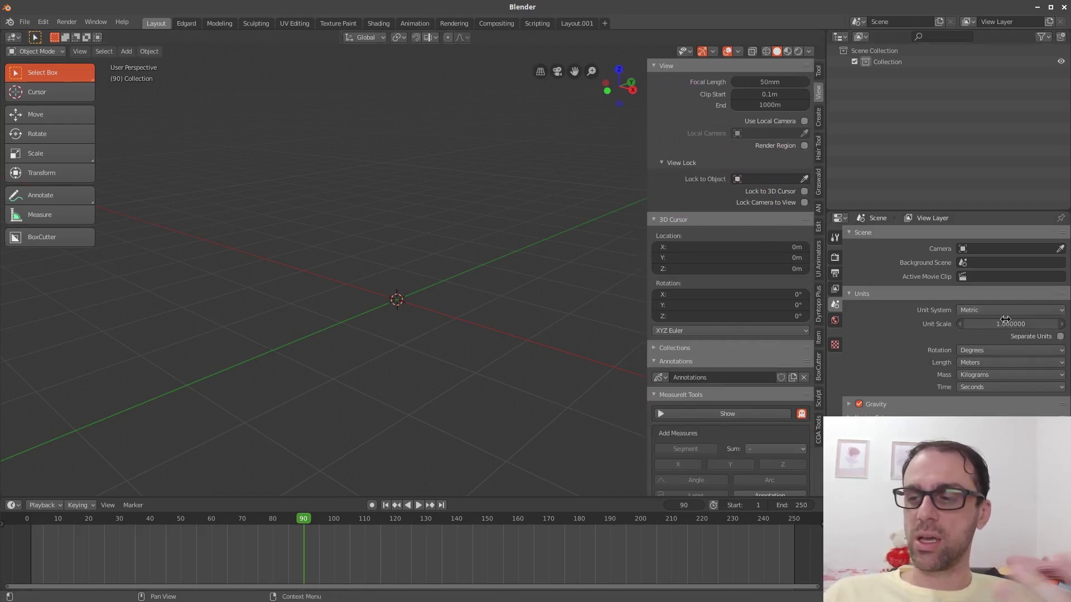
- Review the available rotation and length units for the scene, keeping Degrees and Meters
{"action": "left_click", "coordinate": [986, 349]}
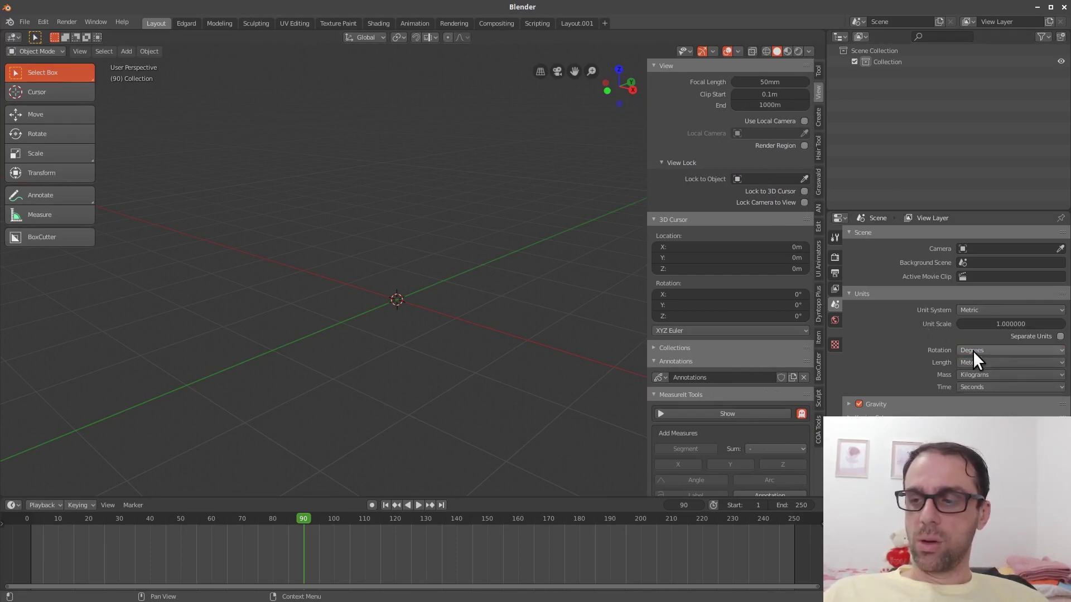
{"action": "left_click", "coordinate": [974, 349]}
{"action": "left_click", "coordinate": [969, 350]}
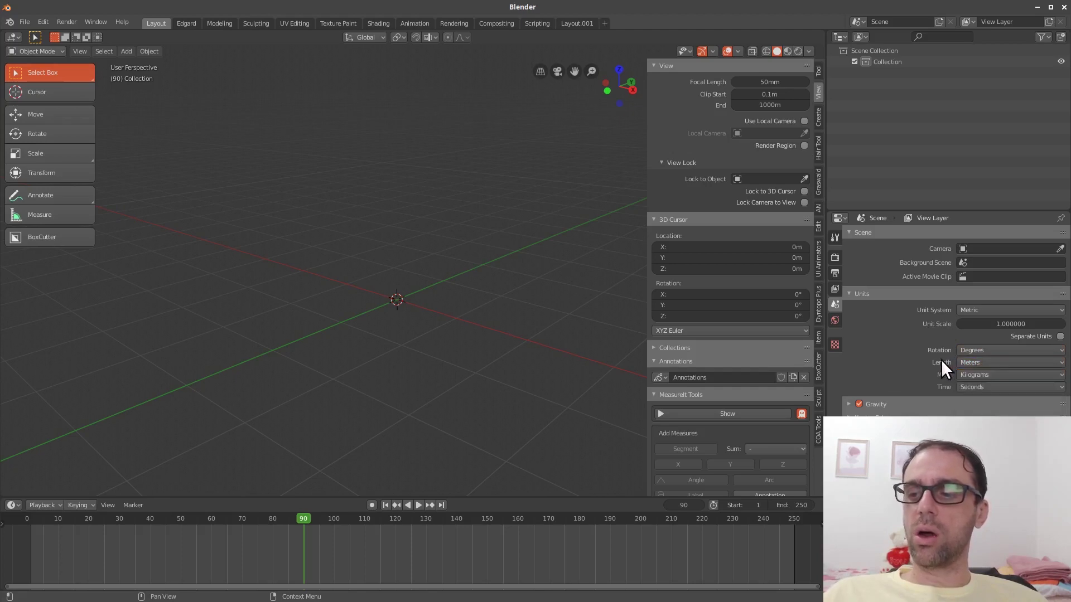
{"action": "left_click", "coordinate": [983, 363]}
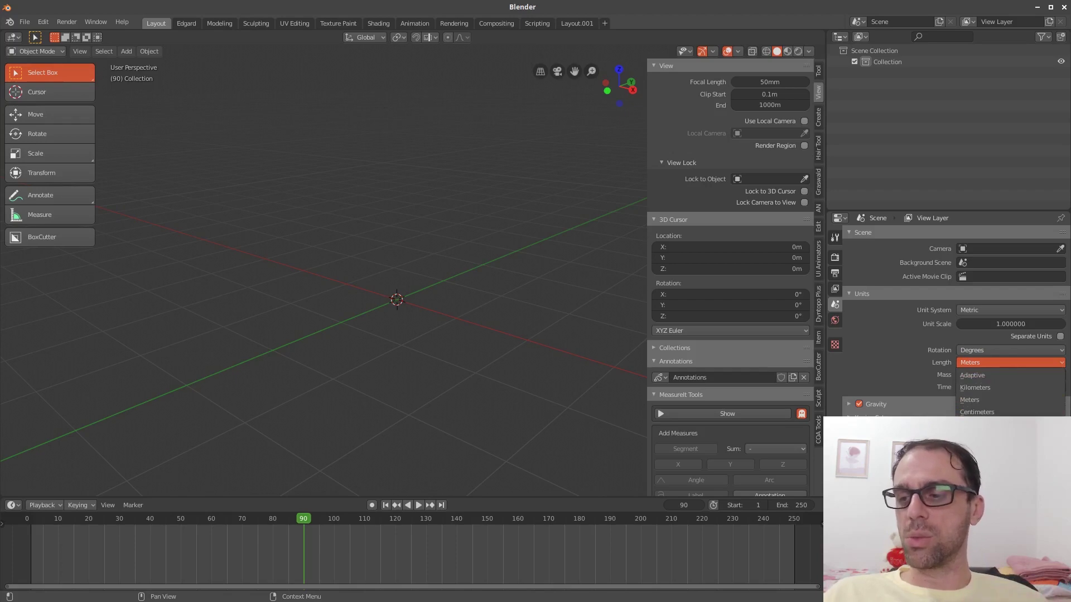
{"action": "left_click", "coordinate": [979, 387]}
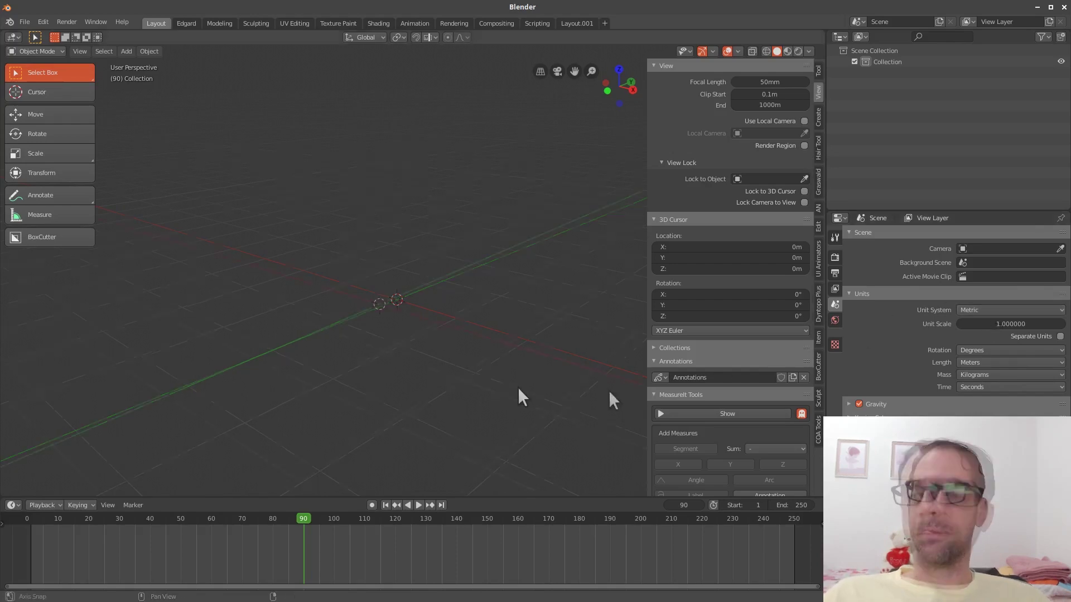
- Add a plane mesh at the world origin and display the scene's unit settings again
{"action": "middle_click_drag", "start_coordinate": [518, 387], "coordinate": [509, 397]}
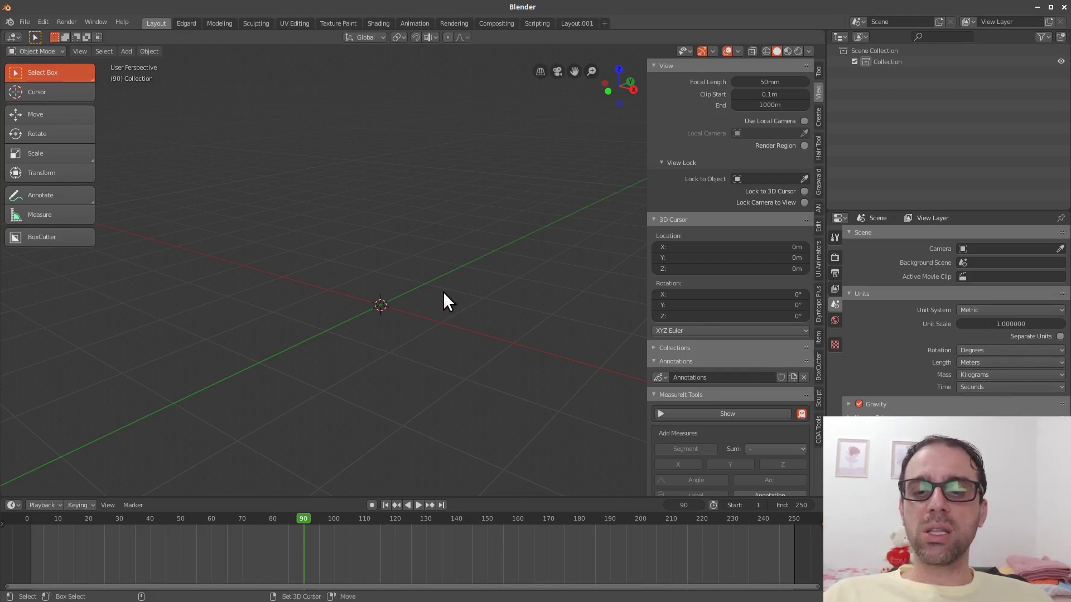
{"action": "key", "text": "shift+a"}
{"action": "left_click", "coordinate": [516, 292]}
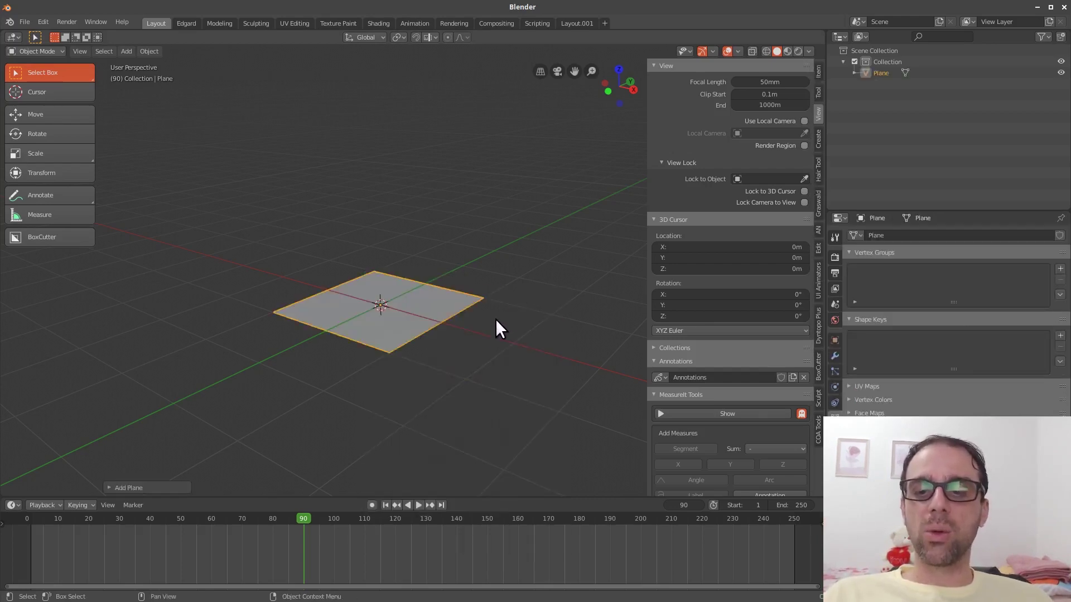
{"action": "middle_click_drag", "start_coordinate": [505, 358], "coordinate": [434, 410]}
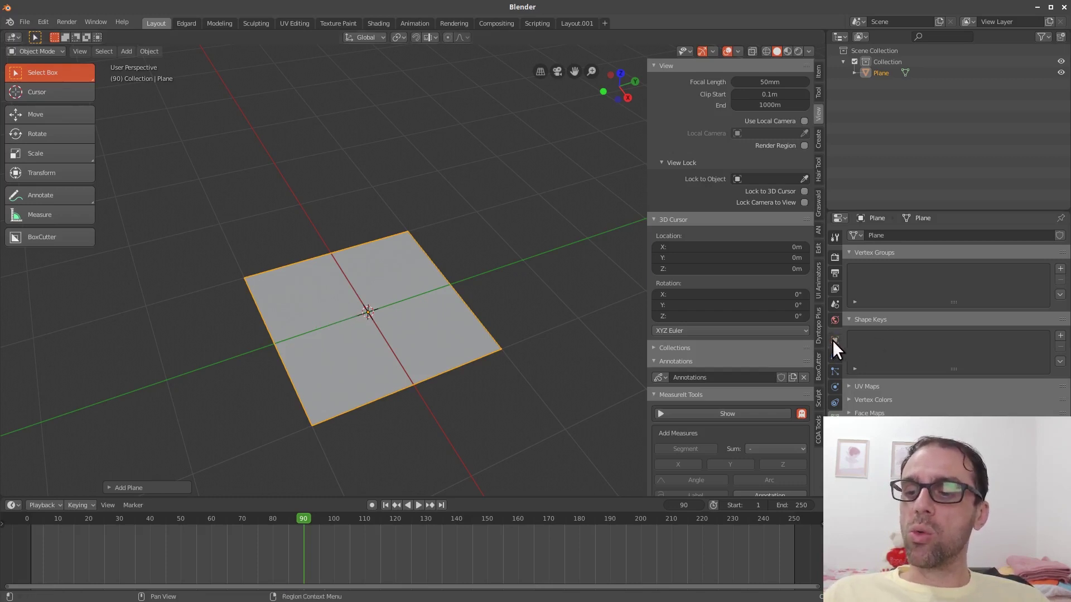
{"action": "left_click", "coordinate": [835, 302]}
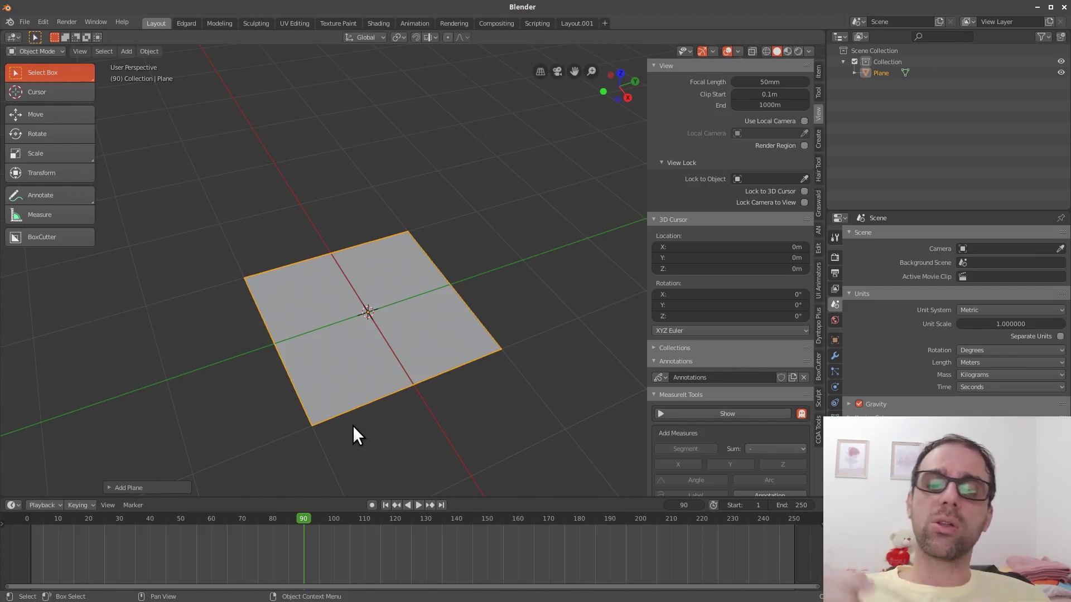
- Scale the plane along the X axis by about 1.43 and display its transform values and dimensions
{"action": "key", "text": "s"}
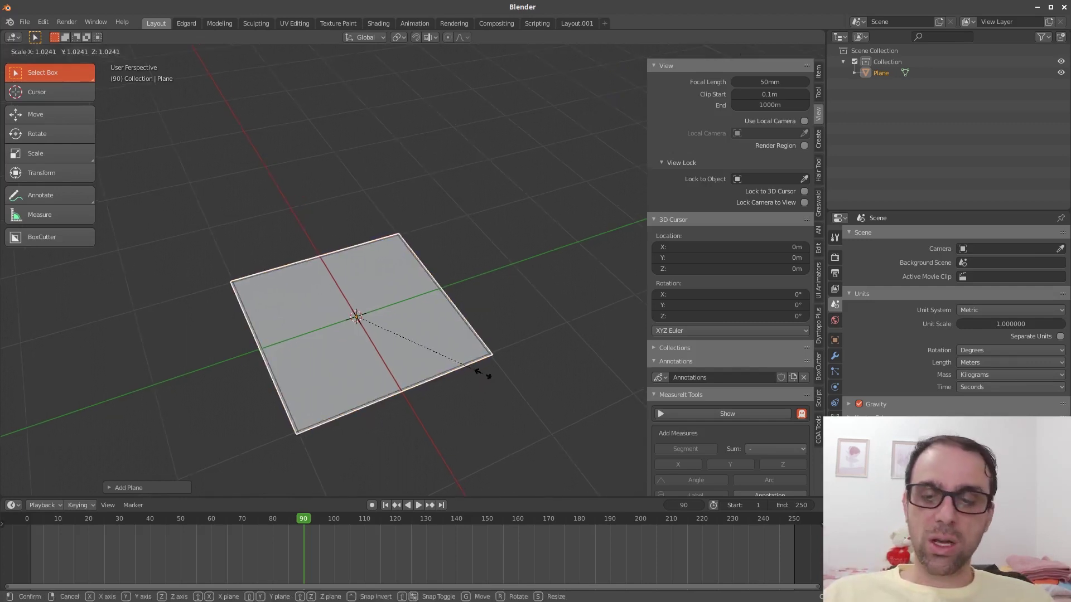
{"action": "key", "text": "x"}
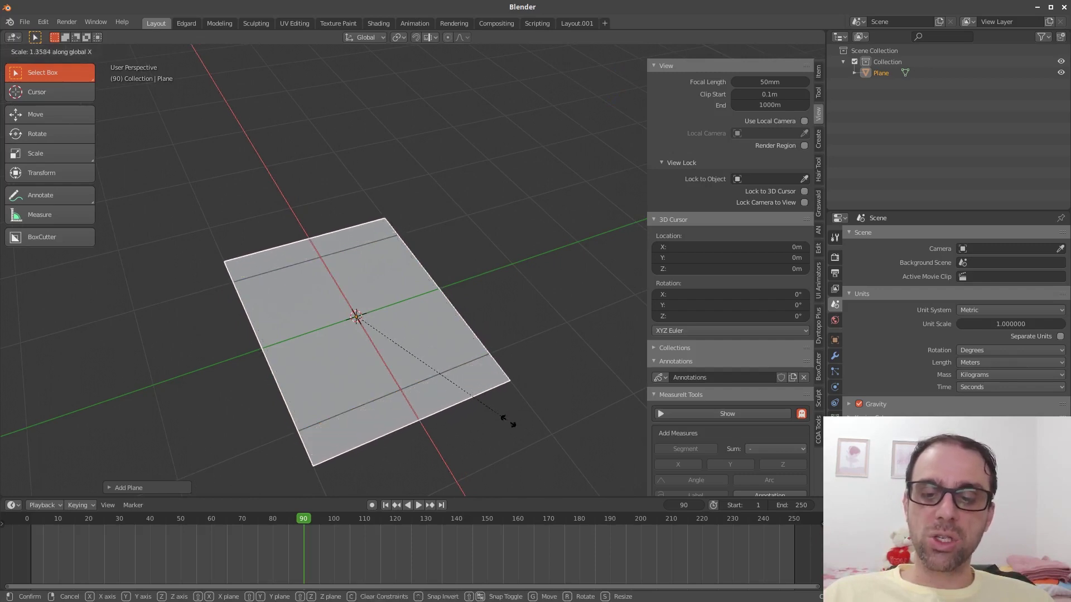
{"action": "left_click", "coordinate": [513, 427]}
{"action": "middle_click_drag", "start_coordinate": [513, 426], "coordinate": [542, 401], "text": "shift"}
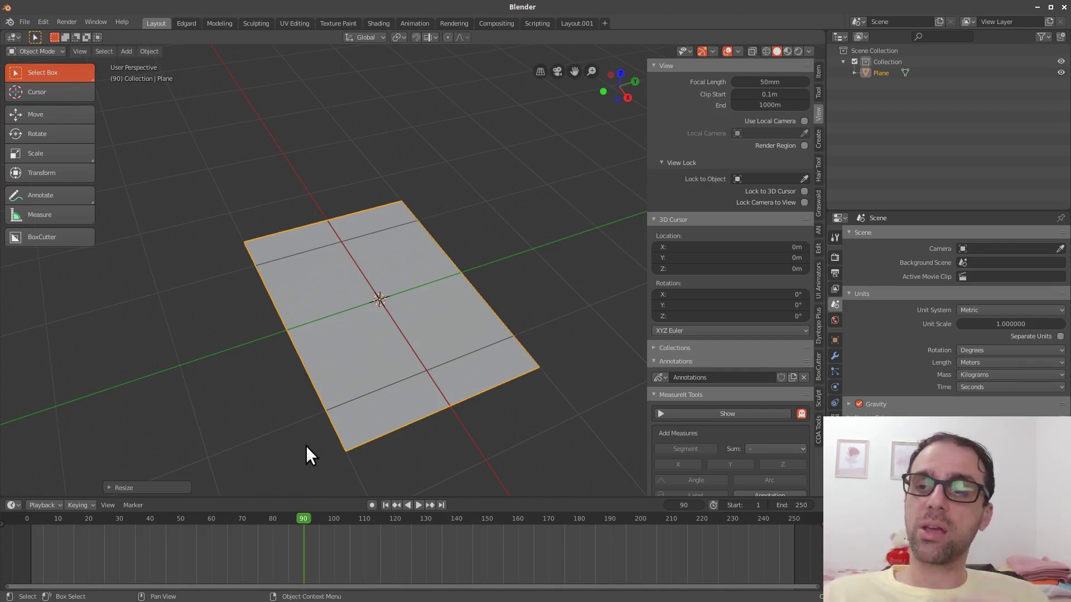
{"action": "left_click", "coordinate": [818, 72]}
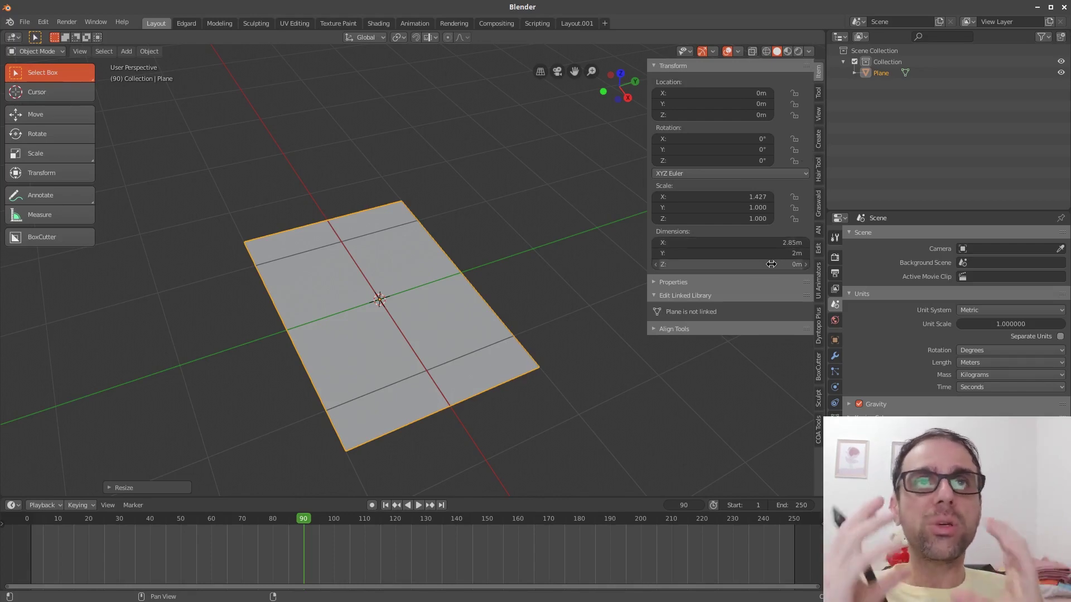
{"action": "middle_click_drag", "start_coordinate": [498, 360], "coordinate": [520, 329], "text": "shift"}
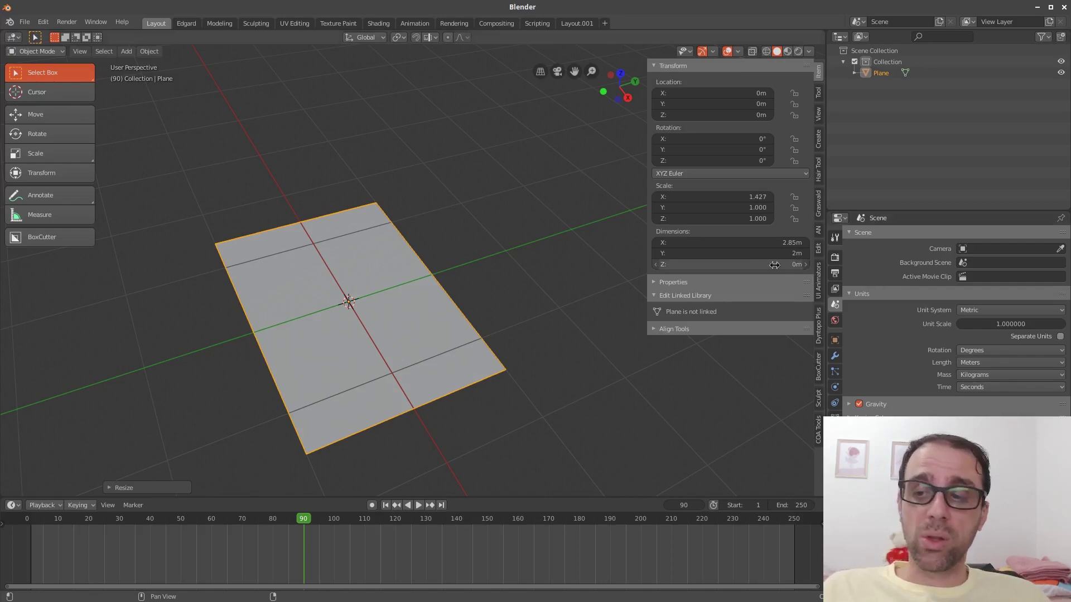
- Add a UV sphere at the world origin and compare its extent with the plane from above and the side
{"action": "key", "text": "shift+a"}
{"action": "mouse_move", "coordinate": [495, 323]}
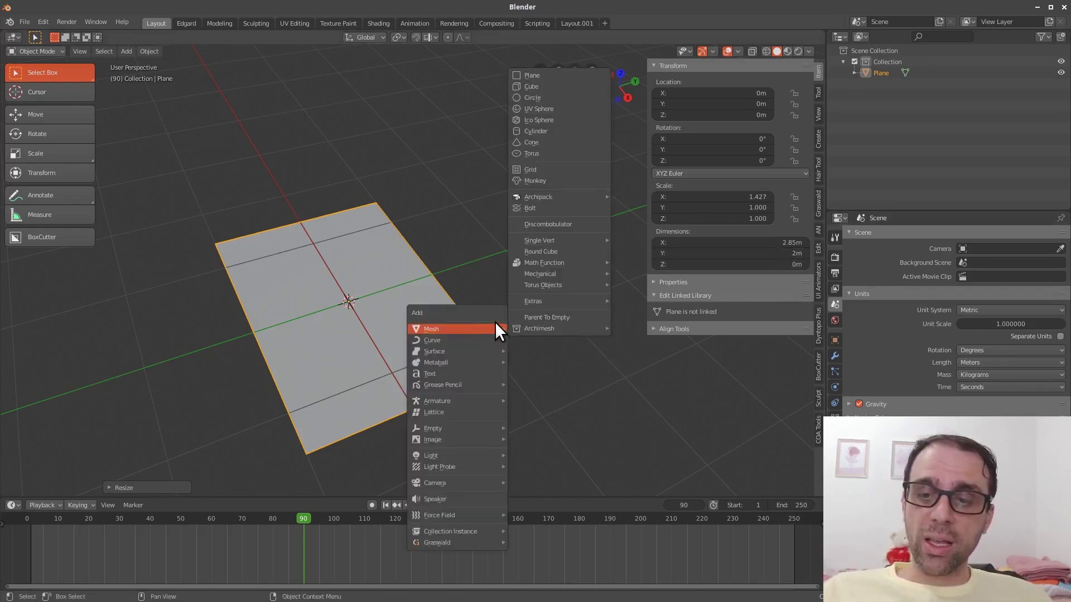
{"action": "left_click", "coordinate": [555, 109]}
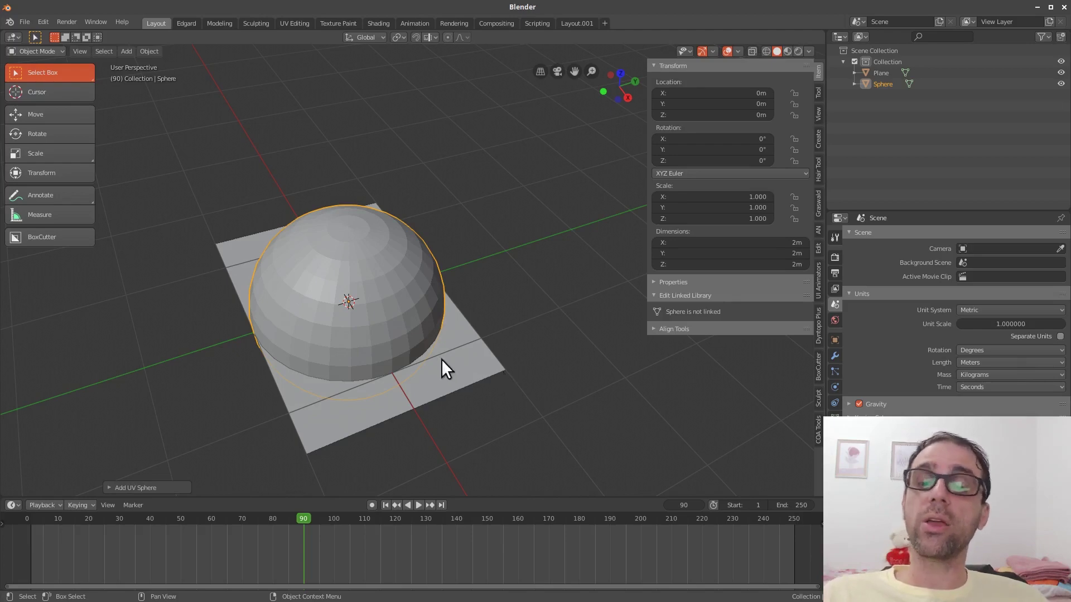
{"action": "middle_click_drag", "start_coordinate": [441, 359], "coordinate": [430, 335]}
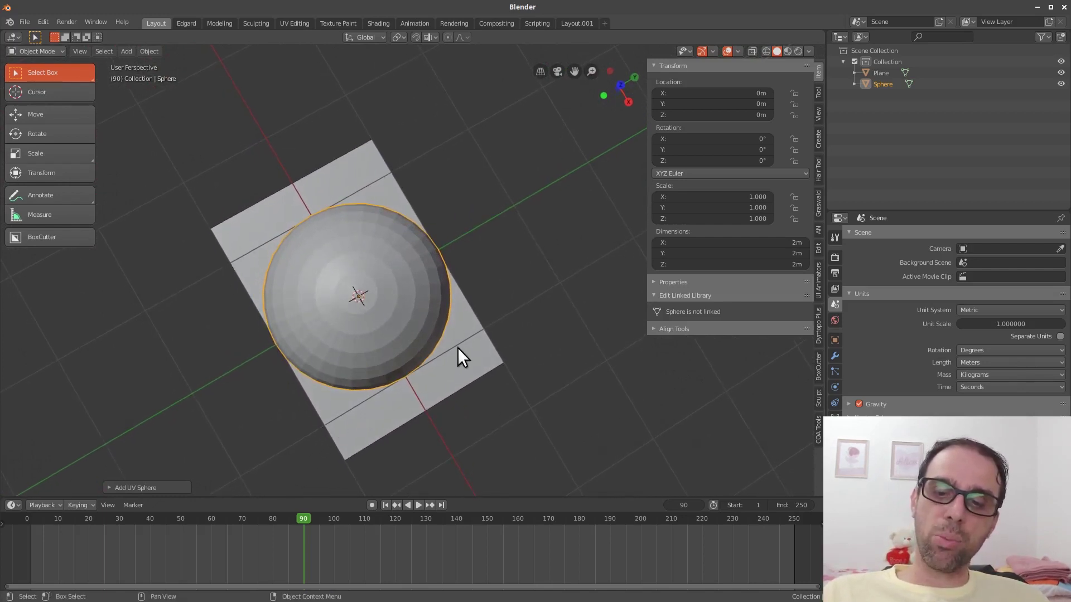
{"action": "middle_click_drag", "start_coordinate": [420, 226], "coordinate": [413, 124]}
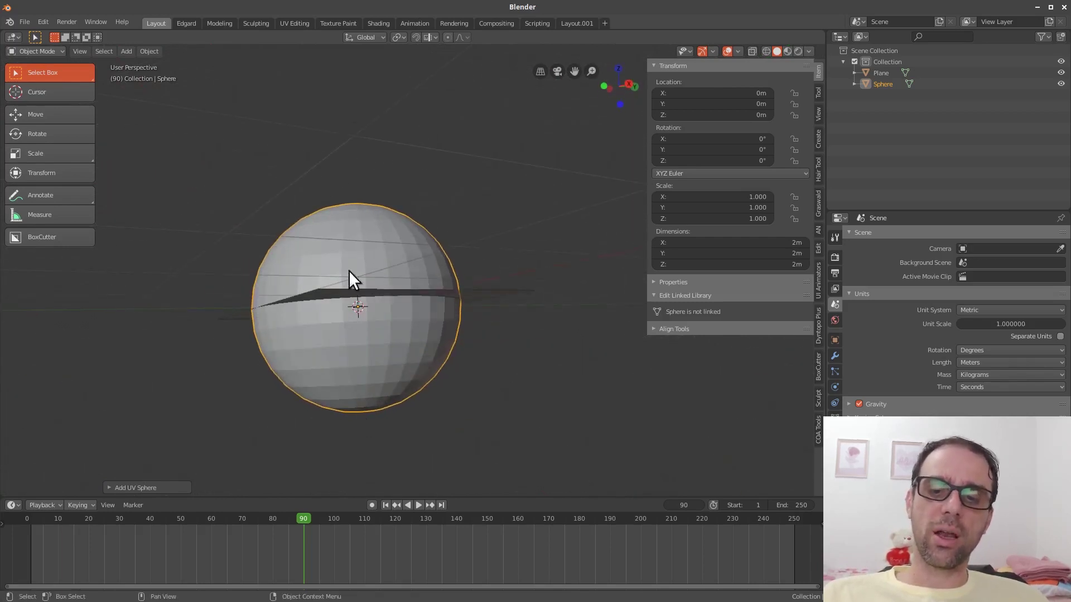
{"action": "middle_click_drag", "start_coordinate": [359, 400], "coordinate": [359, 308]}
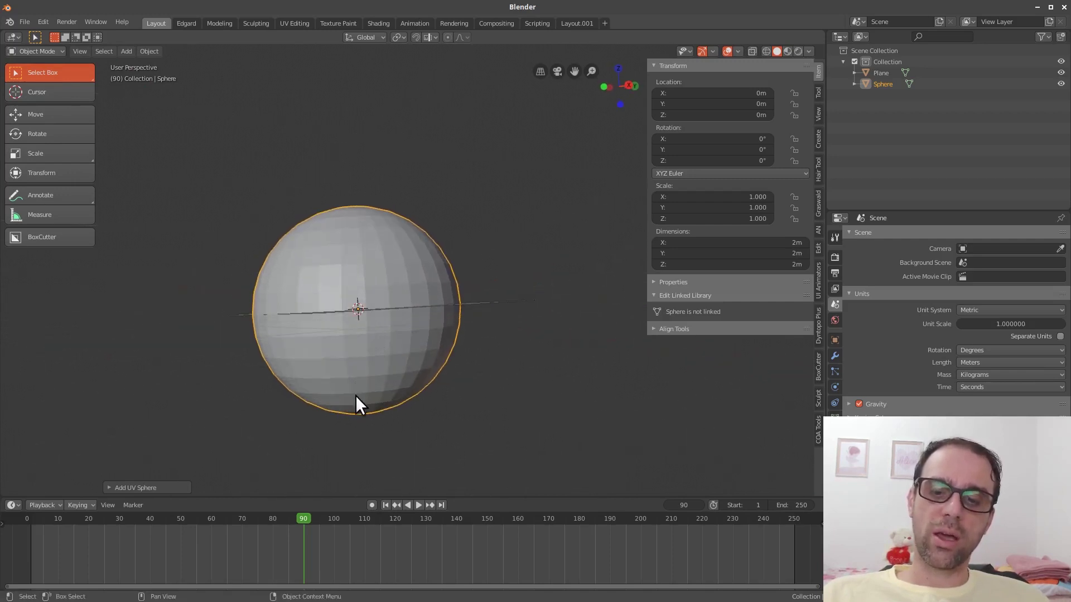
{"action": "middle_click_drag", "start_coordinate": [487, 332], "coordinate": [365, 301]}
{"action": "middle_click_drag", "start_coordinate": [445, 360], "coordinate": [488, 277]}
- Add a cube at the world origin and set its X dimension to 2.8 m
{"action": "key", "text": "shift+a"}
{"action": "mouse_move", "coordinate": [521, 306]}
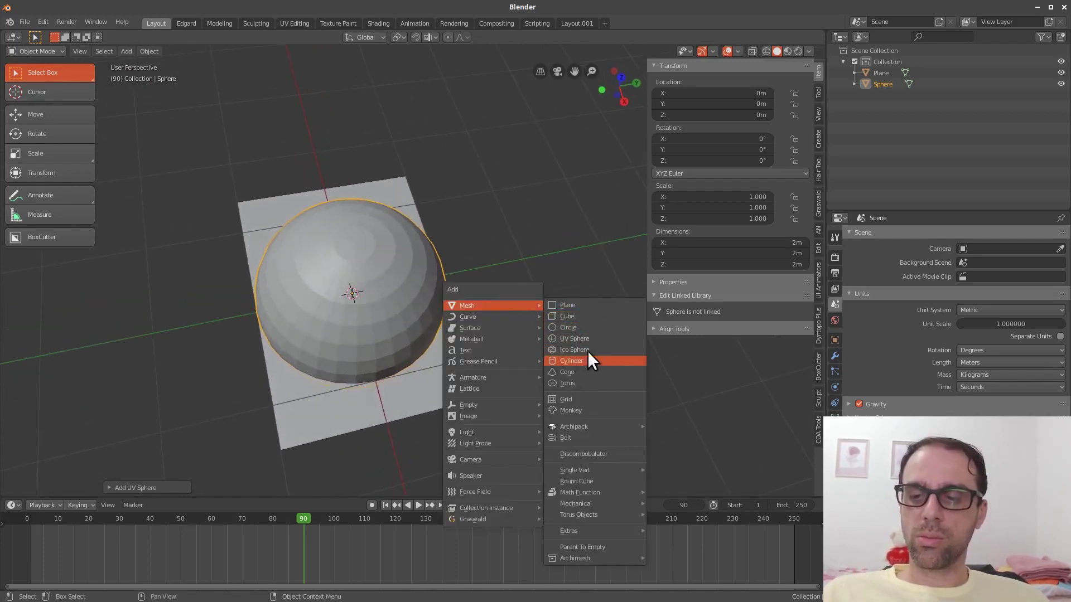
{"action": "left_click", "coordinate": [587, 317]}
{"action": "middle_click_drag", "start_coordinate": [498, 397], "coordinate": [507, 370]}
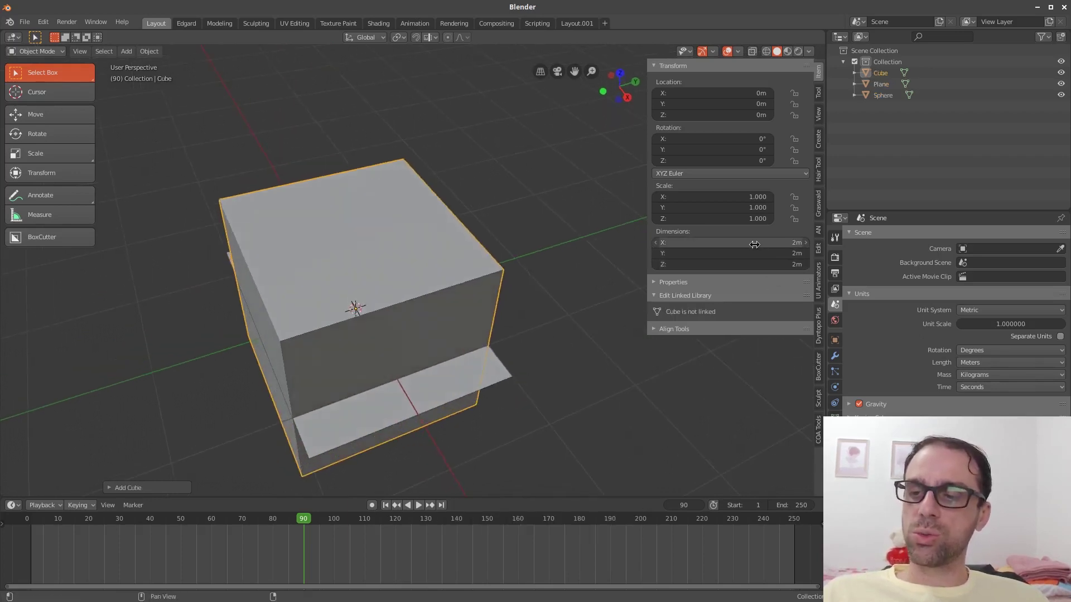
{"action": "left_click_drag", "start_coordinate": [758, 246], "coordinate": [757, 248]}
- Move the cube about 2.18 m along the Y axis so it stands beside the sphere
{"action": "middle_click_drag", "start_coordinate": [548, 321], "coordinate": [442, 387]}
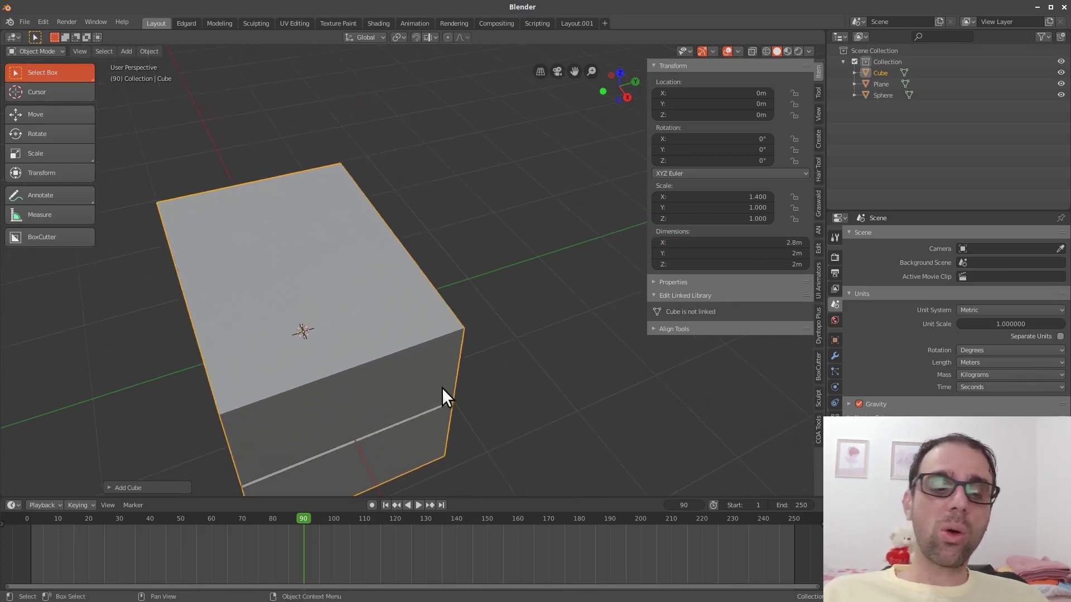
{"action": "key", "text": "g"}
{"action": "key", "text": "x"}
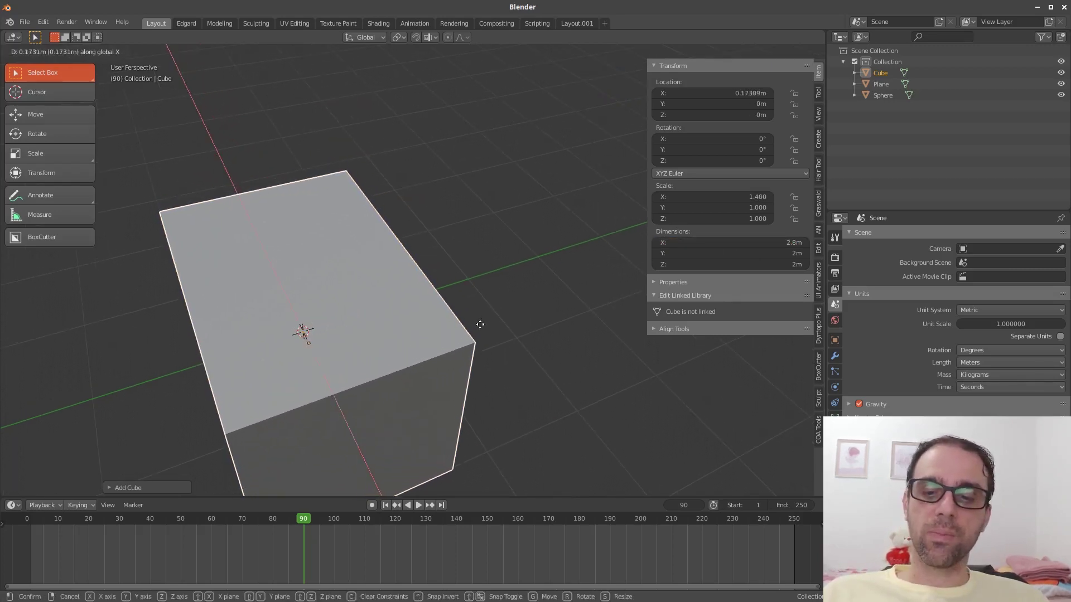
{"action": "key", "text": "y"}
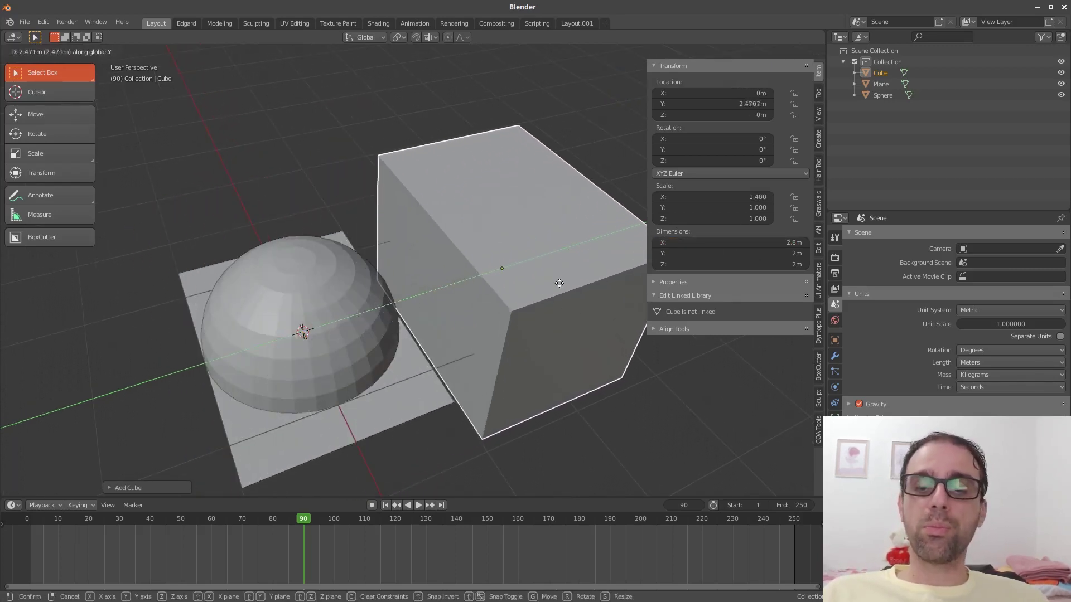
{"action": "left_click", "coordinate": [534, 290]}
{"action": "middle_click_drag", "start_coordinate": [534, 290], "coordinate": [446, 410]}
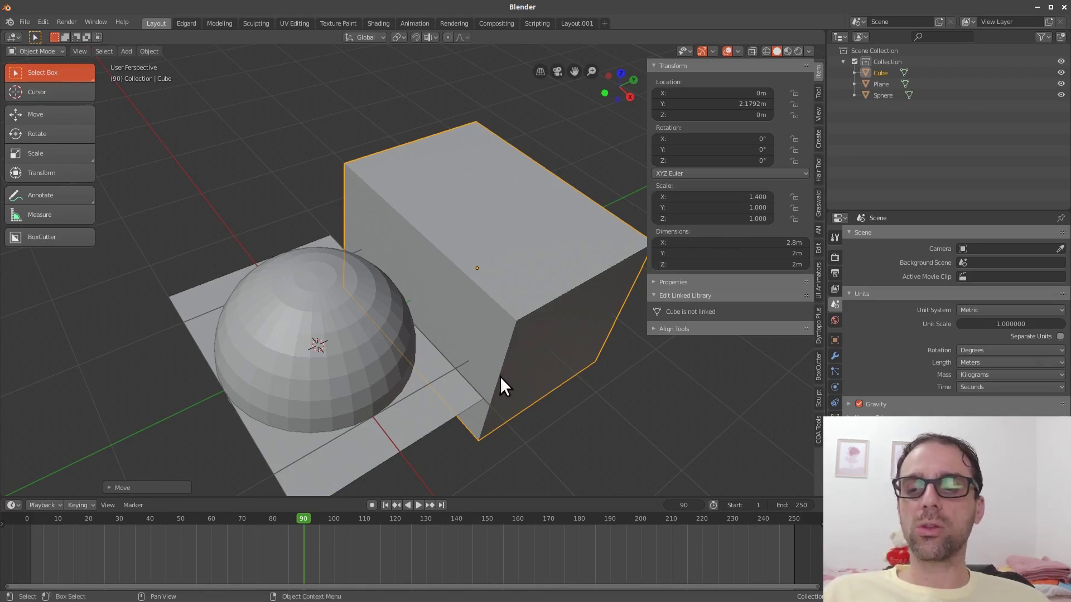
{"action": "middle_click_drag", "start_coordinate": [537, 381], "coordinate": [510, 391], "text": "shift"}
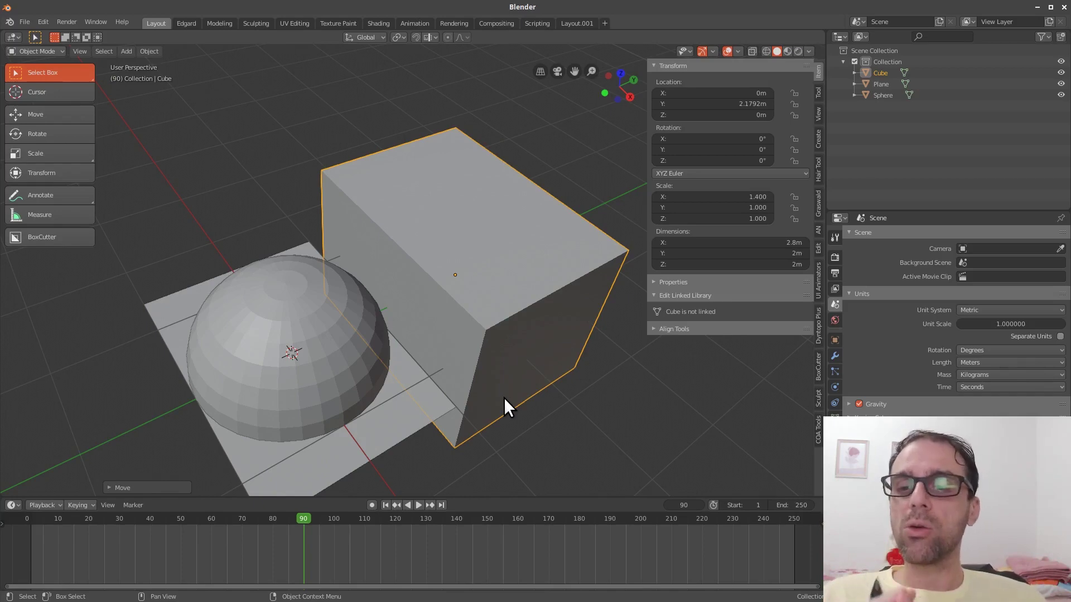
{"action": "scroll", "coordinate": [527, 347], "scroll_direction": "up", "scroll_amount": 4, "text": "ctrl"}
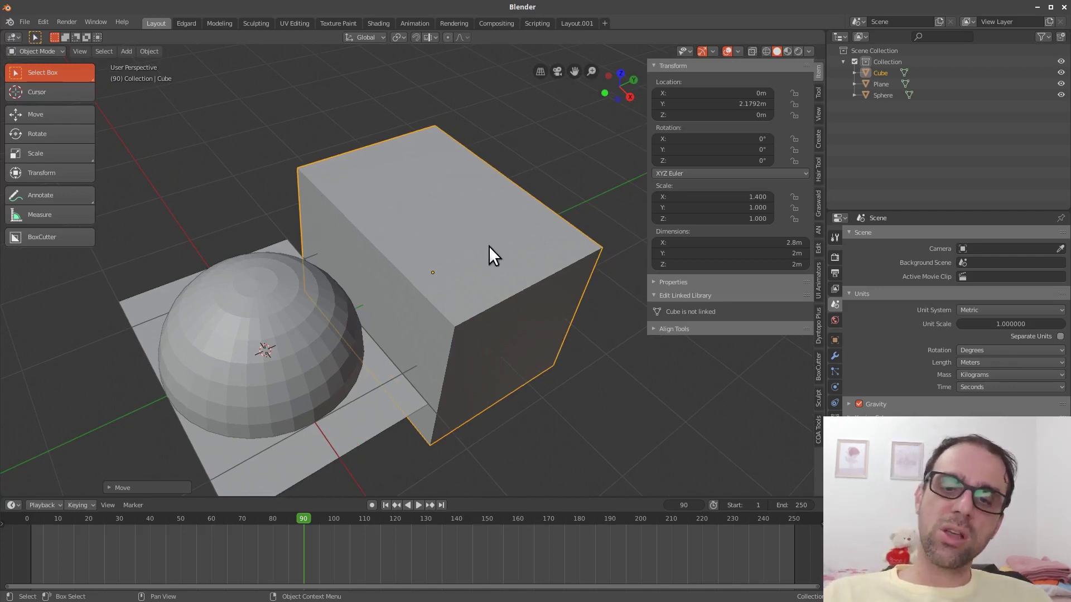
- Select the two end vertices of the cube's upper edge facing the sphere and display edge lengths in the viewport
{"action": "key", "text": "shift+s"}
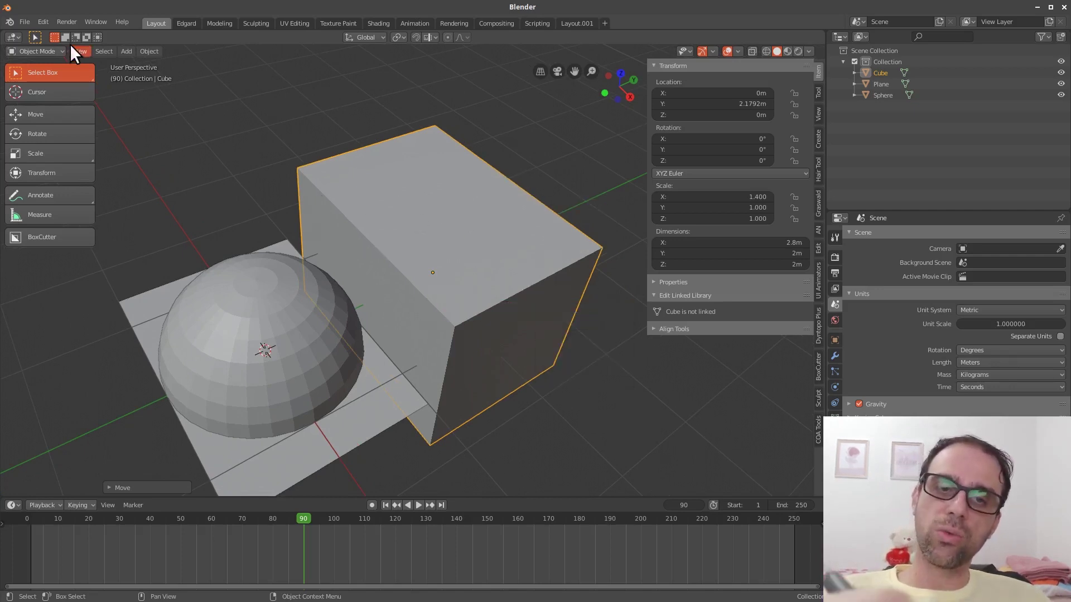
{"action": "left_click", "coordinate": [49, 50]}
{"action": "left_click", "coordinate": [53, 75]}
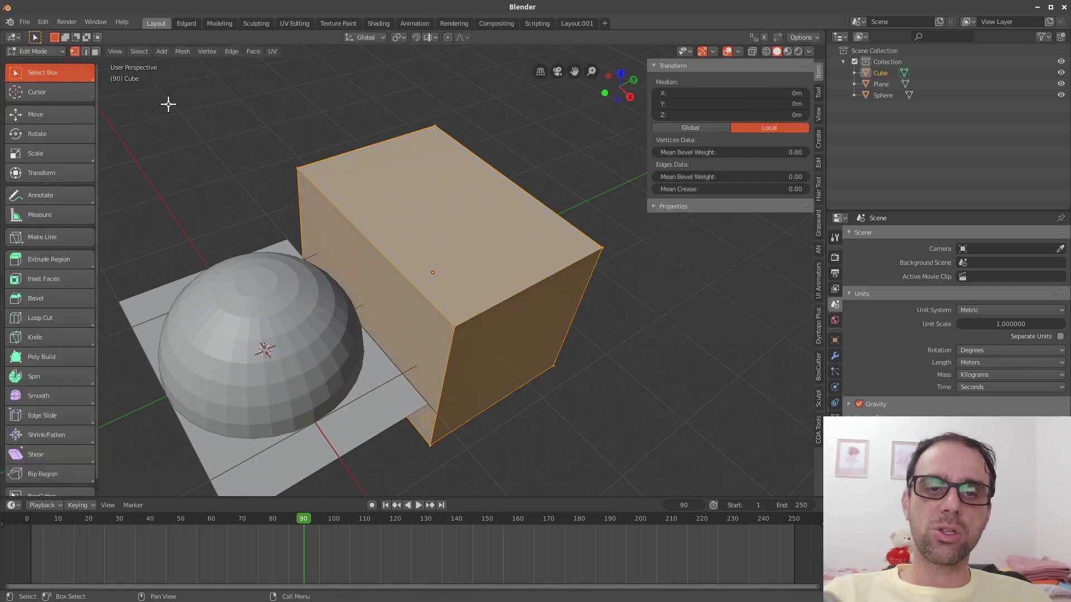
{"action": "left_click", "coordinate": [455, 326]}
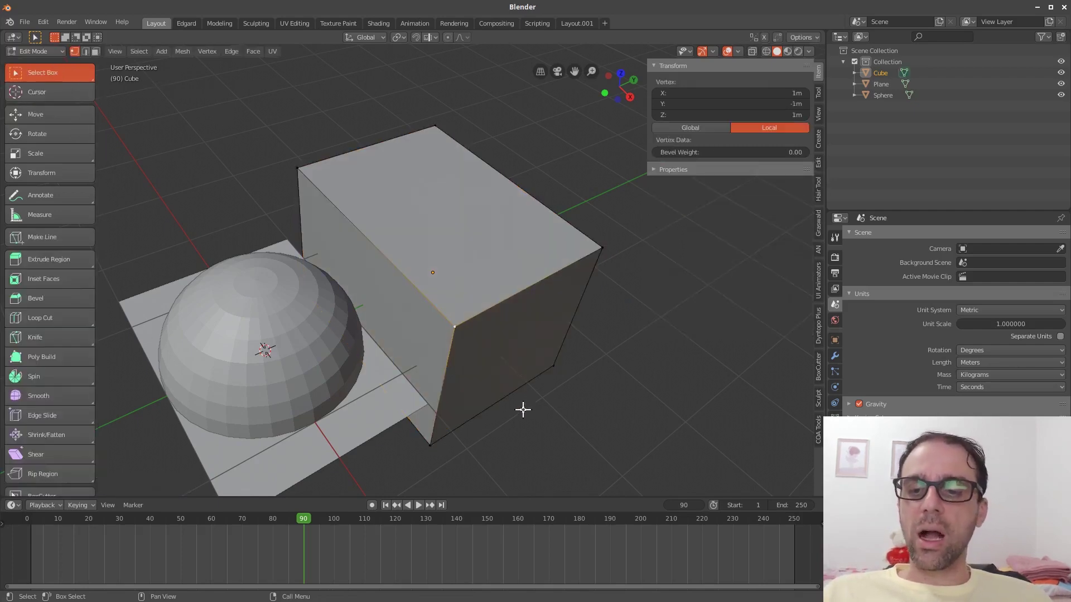
{"action": "left_click", "coordinate": [297, 168], "text": "shift"}
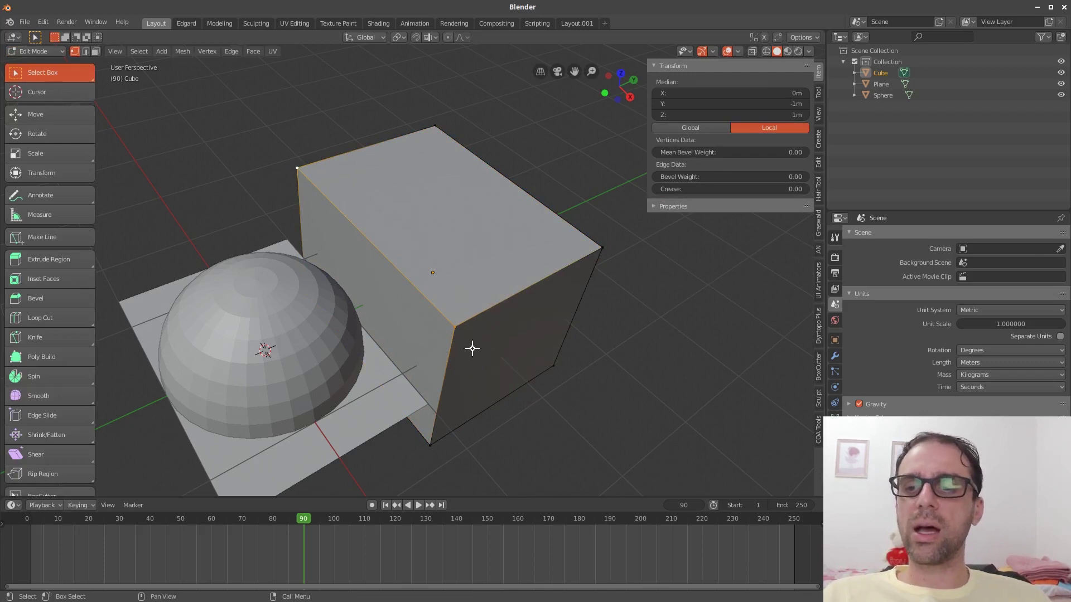
{"action": "left_click", "coordinate": [739, 52]}
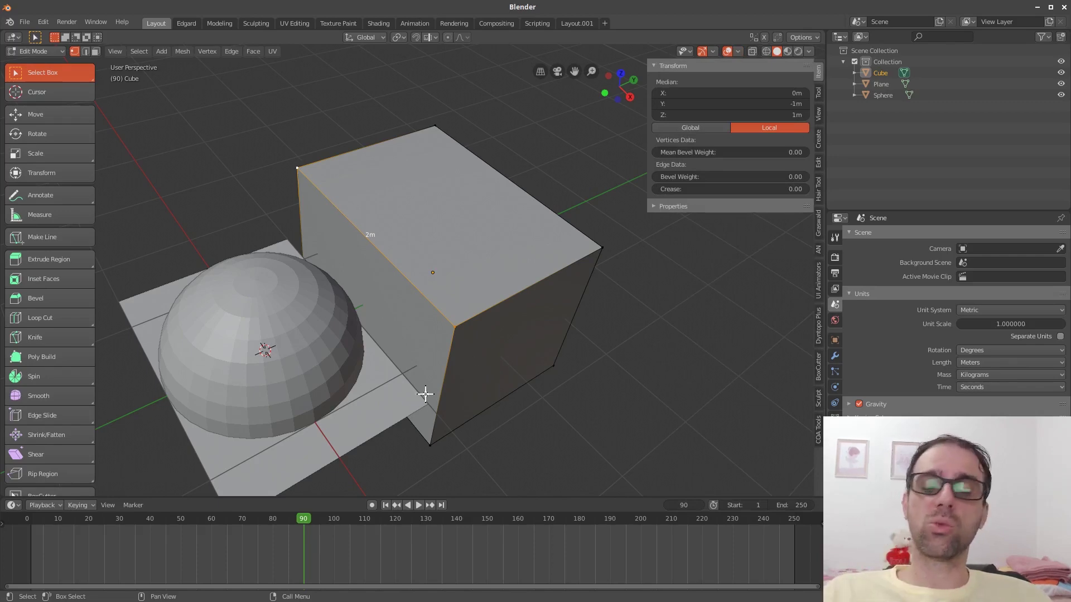
- Compare the selected edge's length in Edit Mode with the cube's scale and dimensions in Object Mode
{"action": "middle_click_drag", "start_coordinate": [422, 399], "coordinate": [323, 299]}
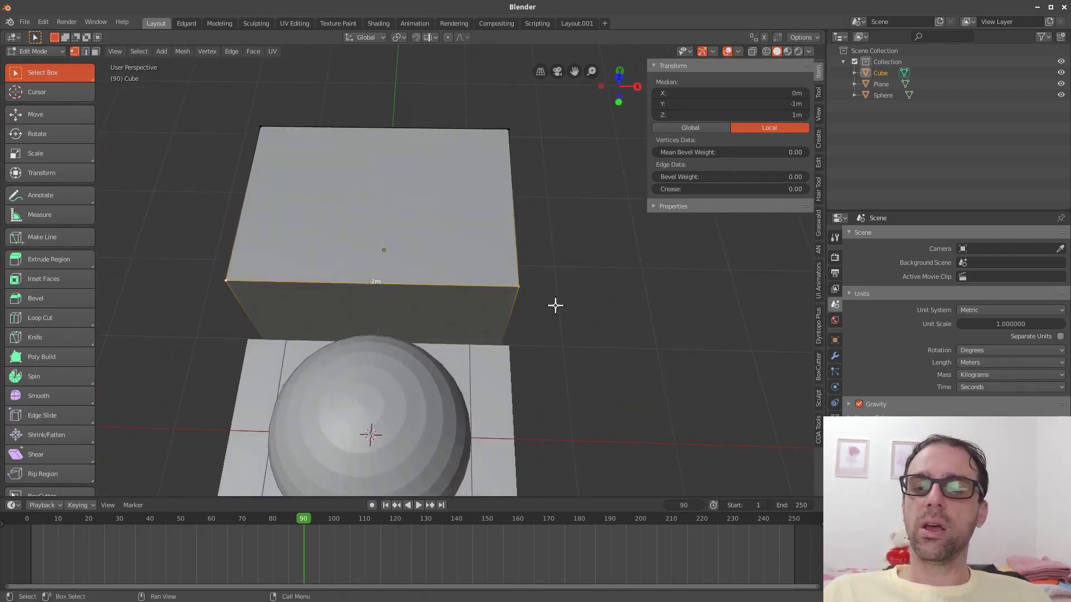
{"action": "key", "text": "ctrl+Tab"}
{"action": "left_click", "coordinate": [546, 259]}
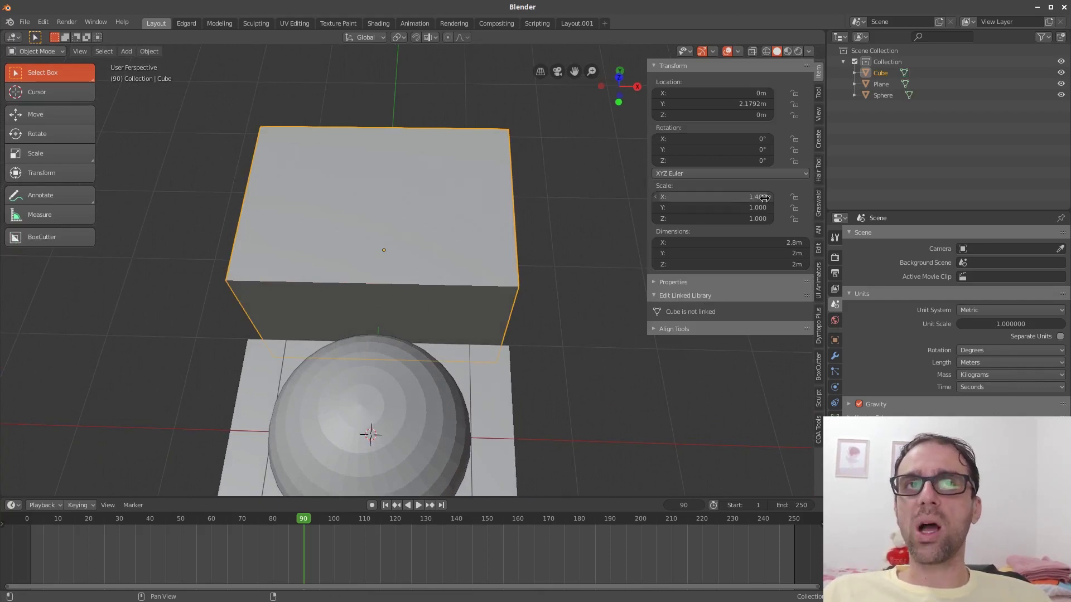
{"action": "key", "text": "ctrl+Tab"}
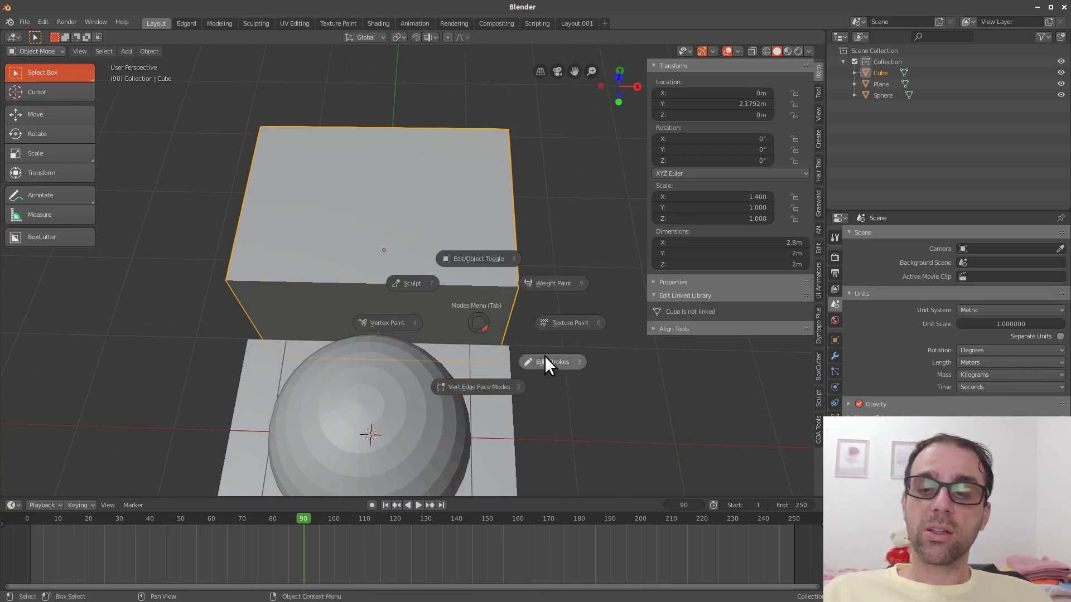
{"action": "left_click", "coordinate": [485, 387]}
{"action": "left_click", "coordinate": [560, 384]}
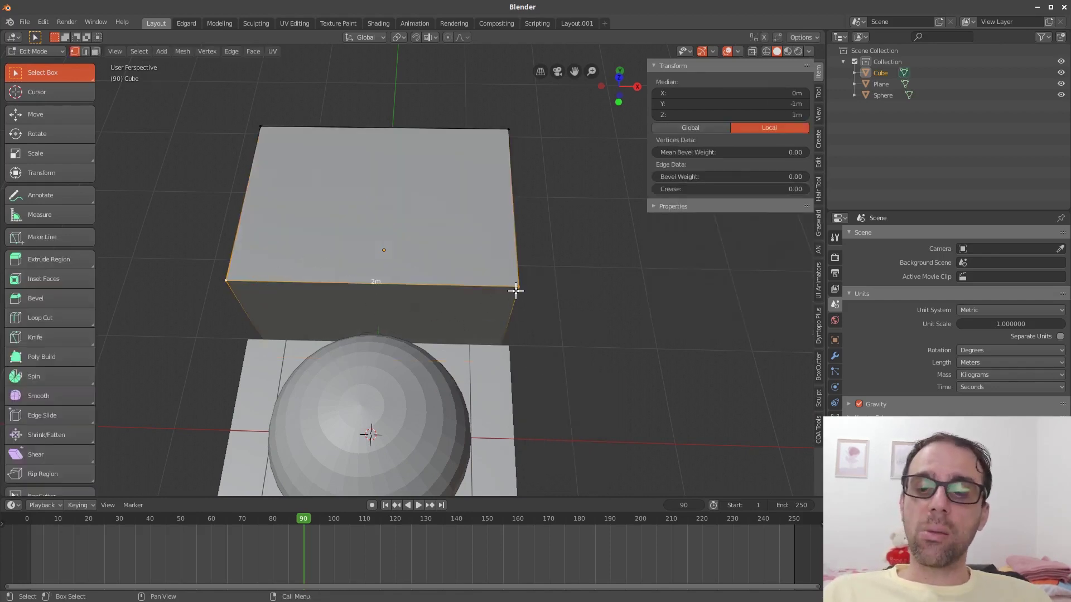
{"action": "key", "text": "ctrl+Tab"}
{"action": "left_click", "coordinate": [521, 238]}
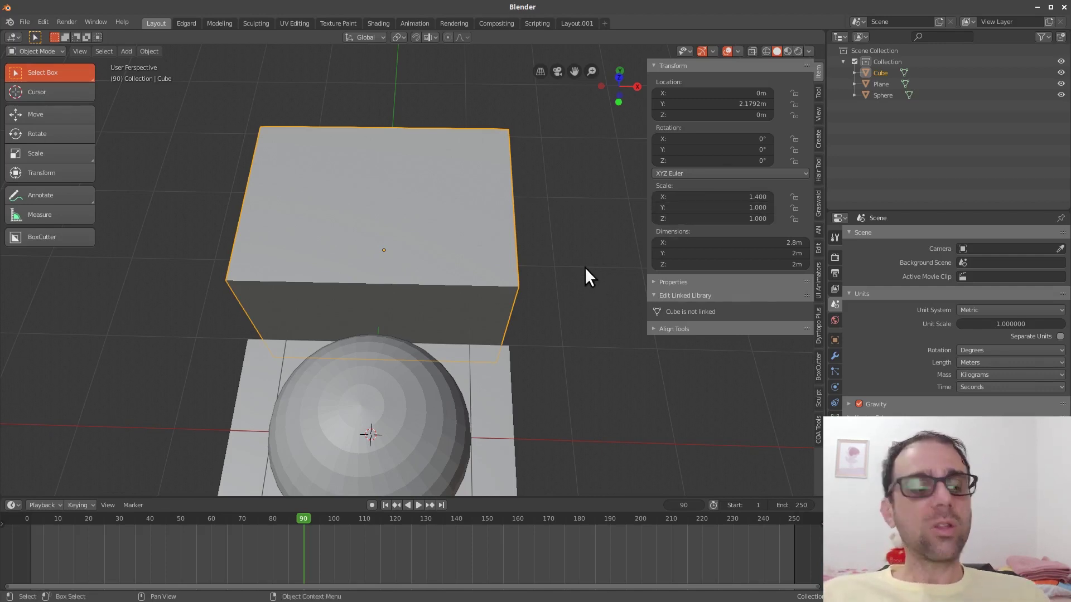
{"action": "middle_click_drag", "start_coordinate": [585, 266], "coordinate": [544, 300], "text": "shift"}
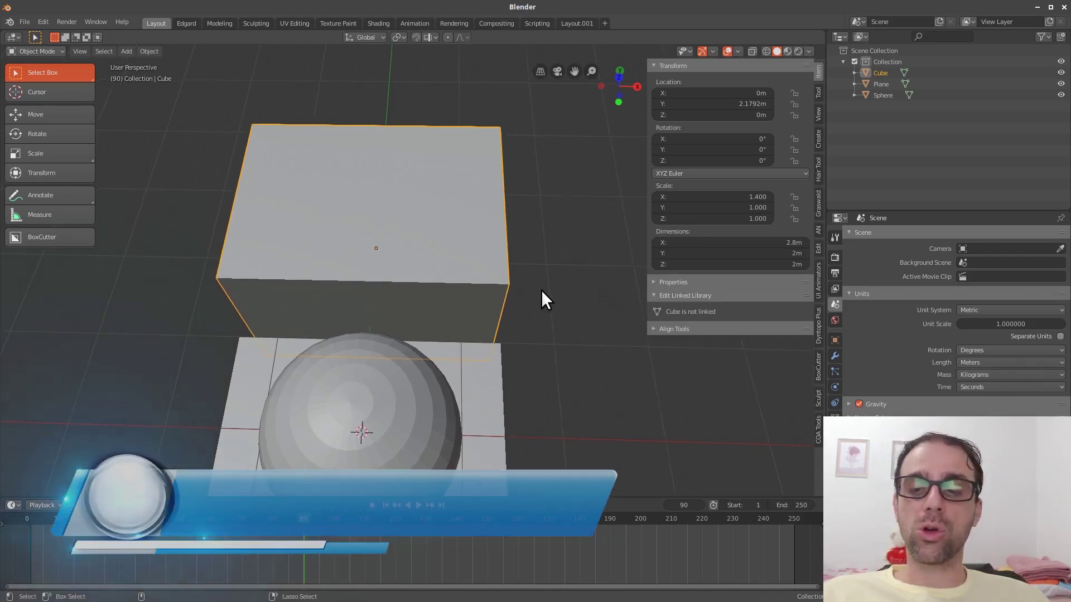
{"action": "key", "text": "ctrl+a"}
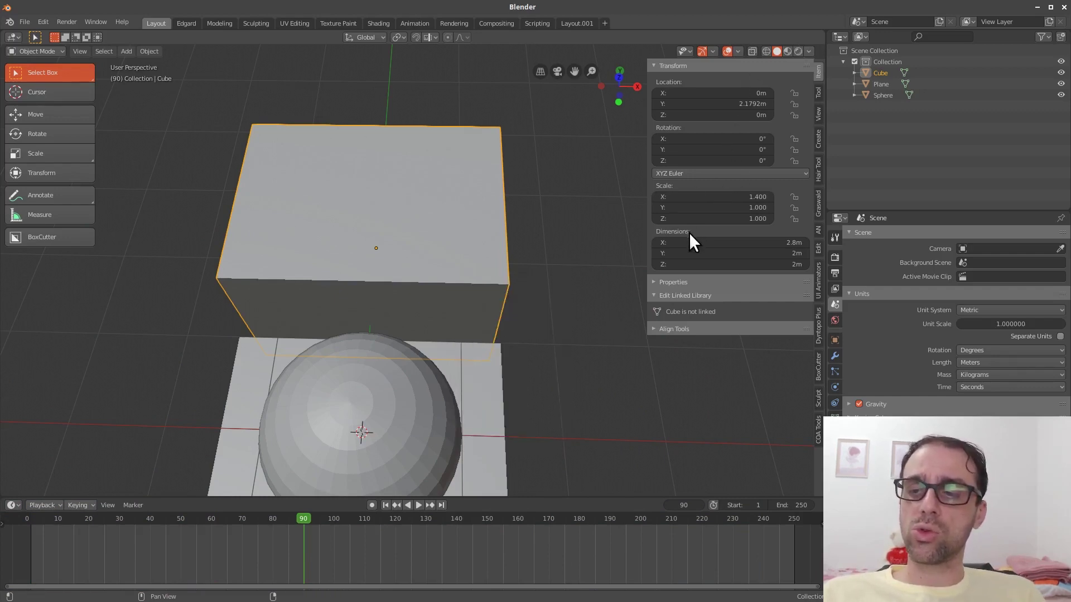
{"action": "middle_click_drag", "start_coordinate": [583, 306], "coordinate": [588, 304]}
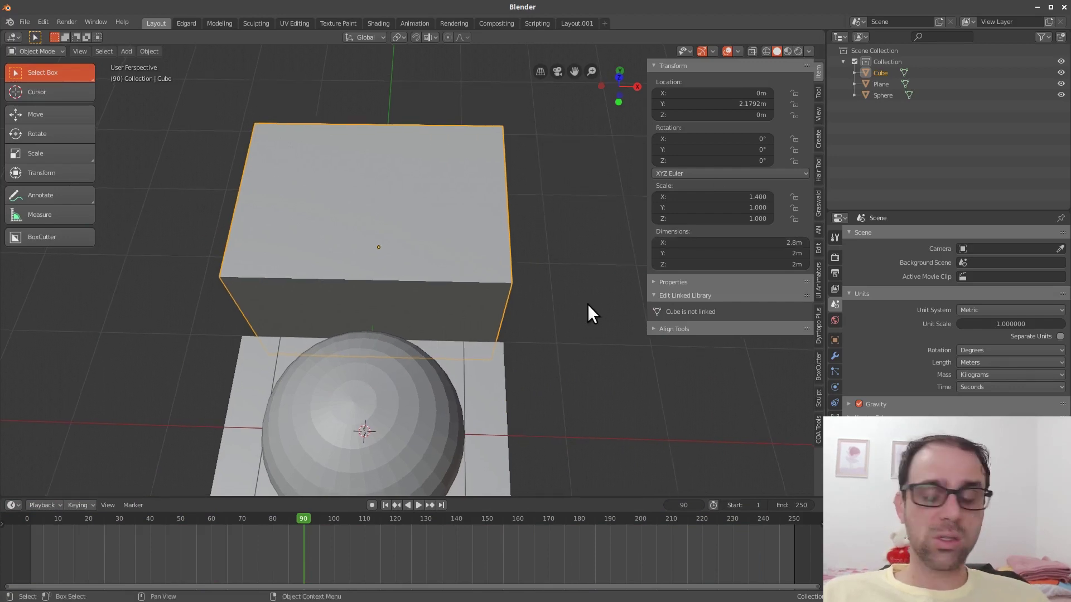
{"action": "key", "text": "ctrl+a"}
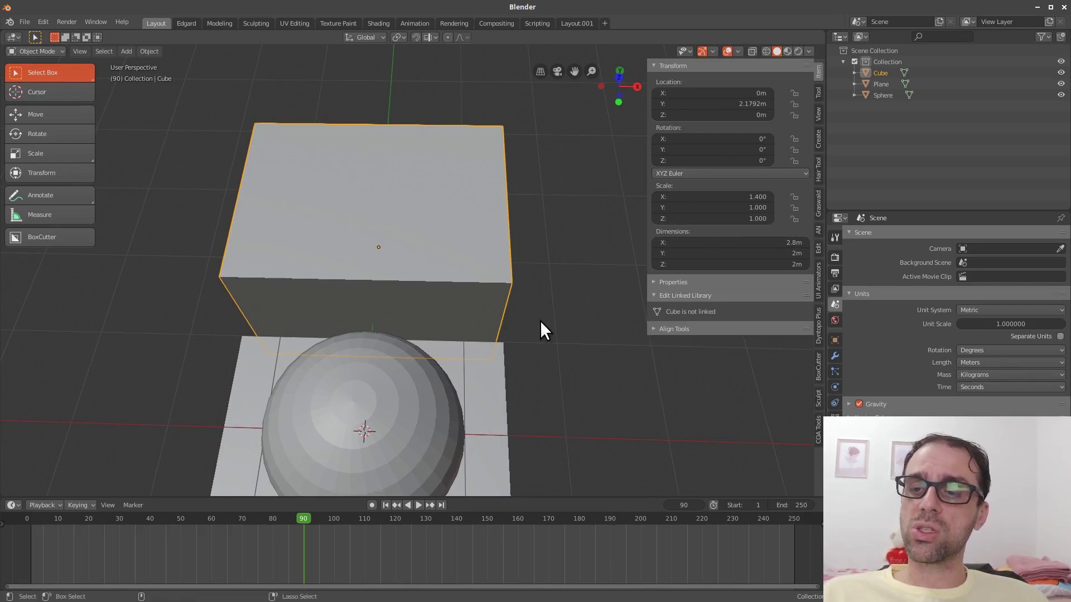
{"action": "key", "text": "ctrl+a"}
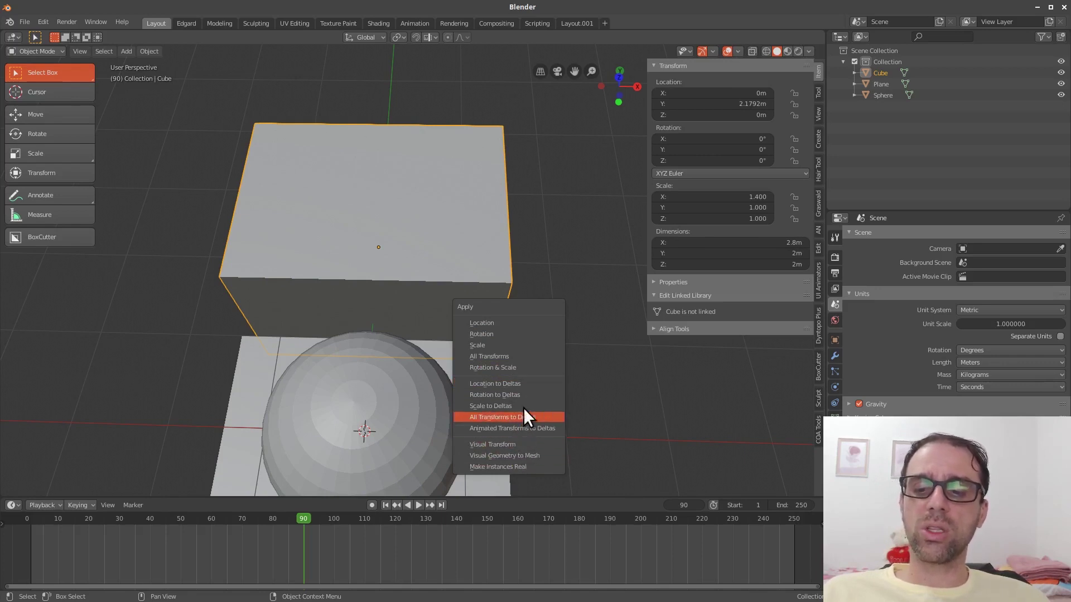
{"action": "key", "text": "ctrl+a"}
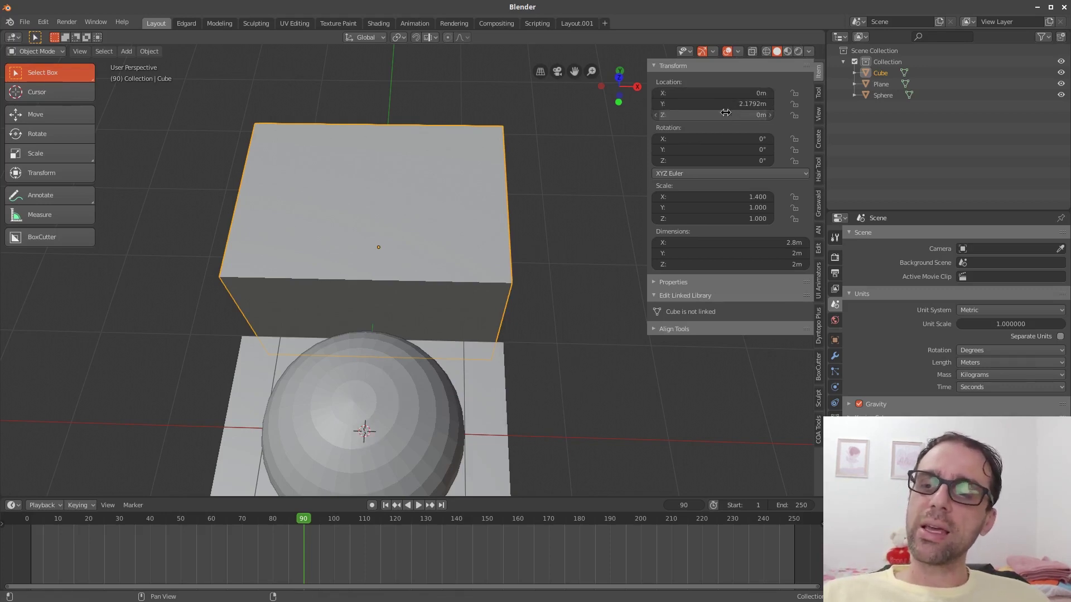
- Apply the cube's location, inspect its origin from another angle, and undo the applied location
{"action": "key", "text": "ctrl+a"}
{"action": "left_click", "coordinate": [543, 246]}
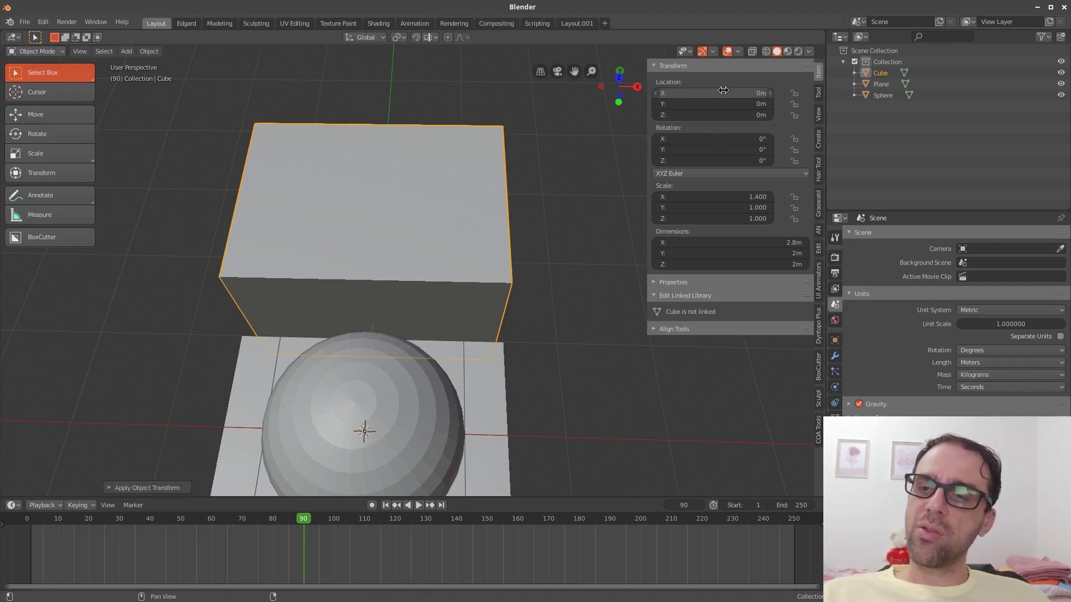
{"action": "middle_click_drag", "start_coordinate": [508, 350], "coordinate": [354, 390]}
{"action": "middle_click_drag", "start_coordinate": [564, 234], "coordinate": [373, 290]}
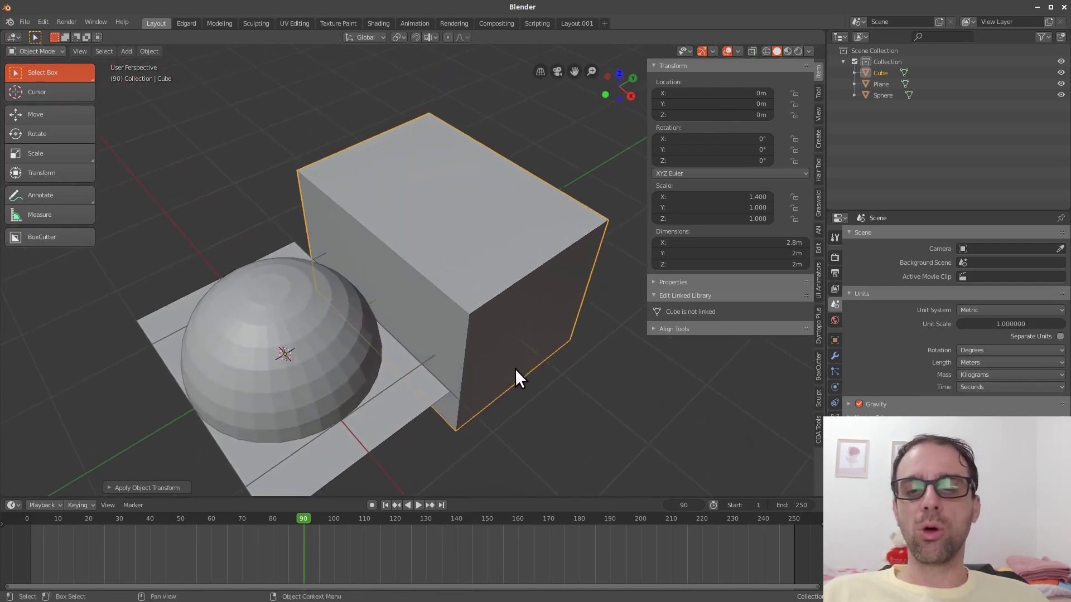
{"action": "key", "text": "ctrl+alt+shift+c"}
- Apply the cube's scale while keeping its location
{"action": "middle_click_drag", "start_coordinate": [540, 366], "coordinate": [576, 314]}
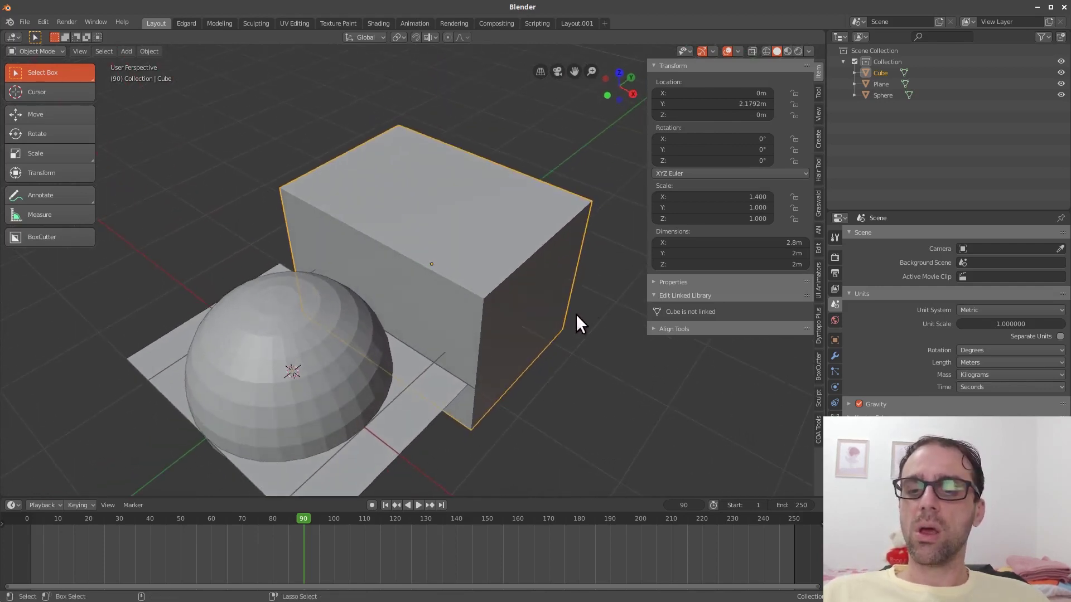
{"action": "key", "text": "ctrl+a"}
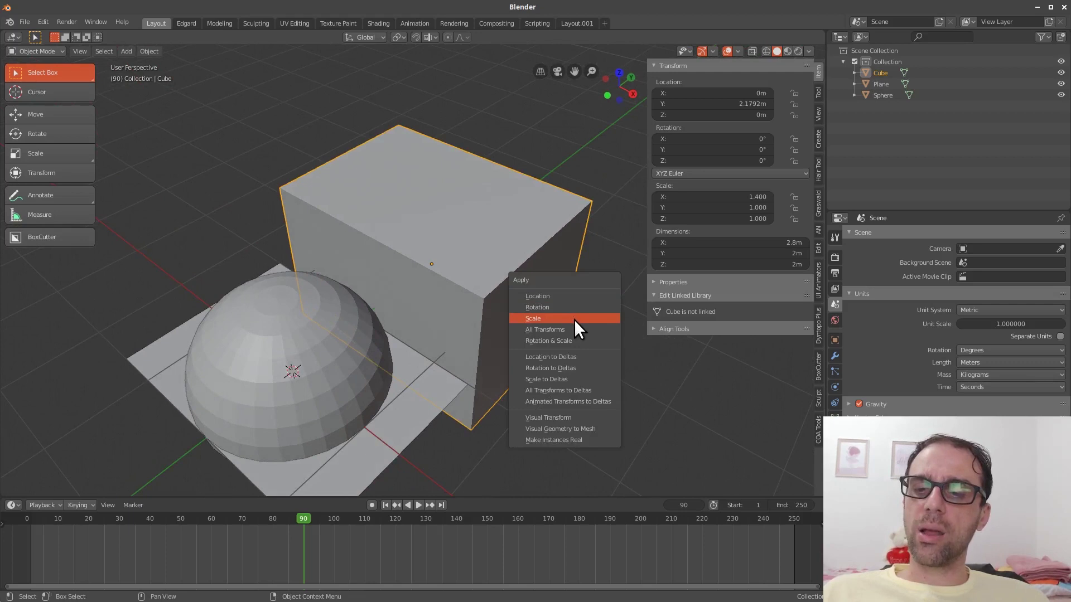
{"action": "left_click", "coordinate": [574, 319]}
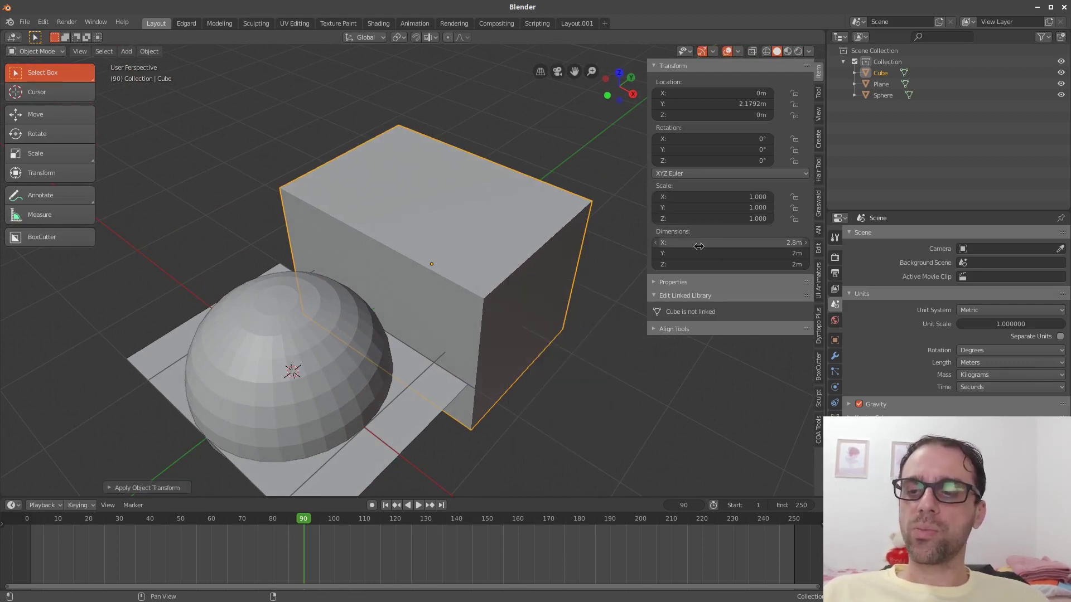
- Switch the cube to vertex editing and examine the displayed length of the selected upper edge
{"action": "middle_click_drag", "start_coordinate": [521, 362], "coordinate": [517, 360], "text": "shift"}
{"action": "key", "text": "Tab"}
{"action": "left_click", "coordinate": [587, 420]}
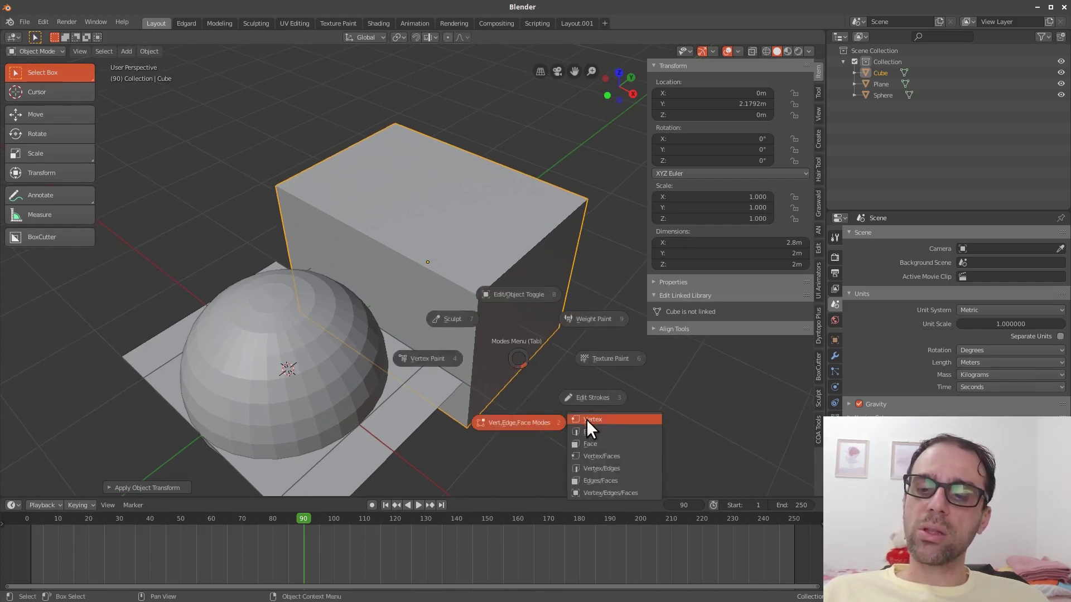
{"action": "left_click", "coordinate": [615, 418]}
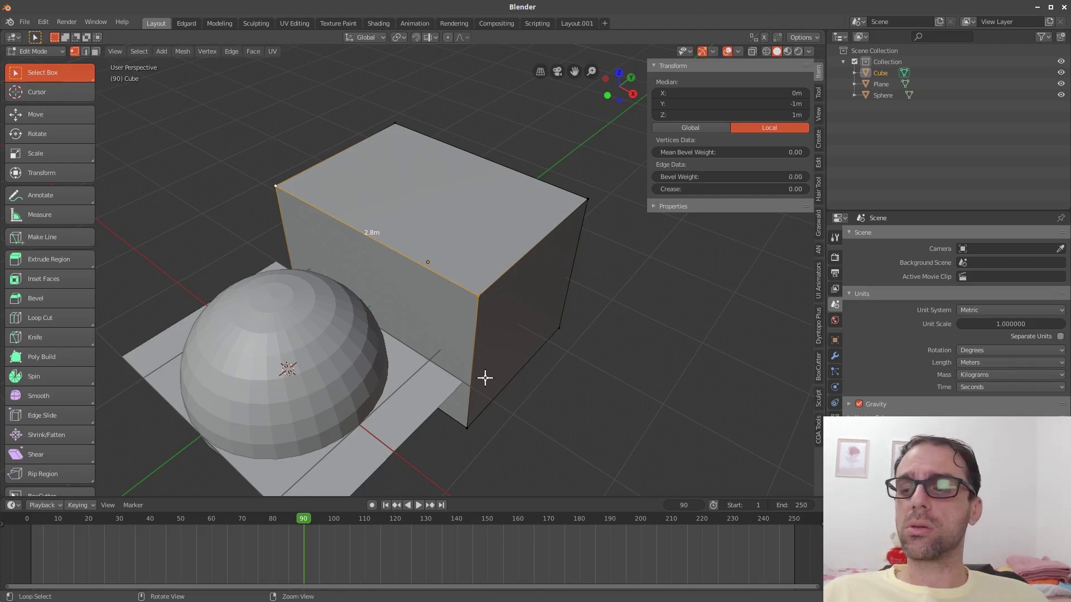
{"action": "middle_click_drag", "start_coordinate": [486, 378], "coordinate": [535, 363]}
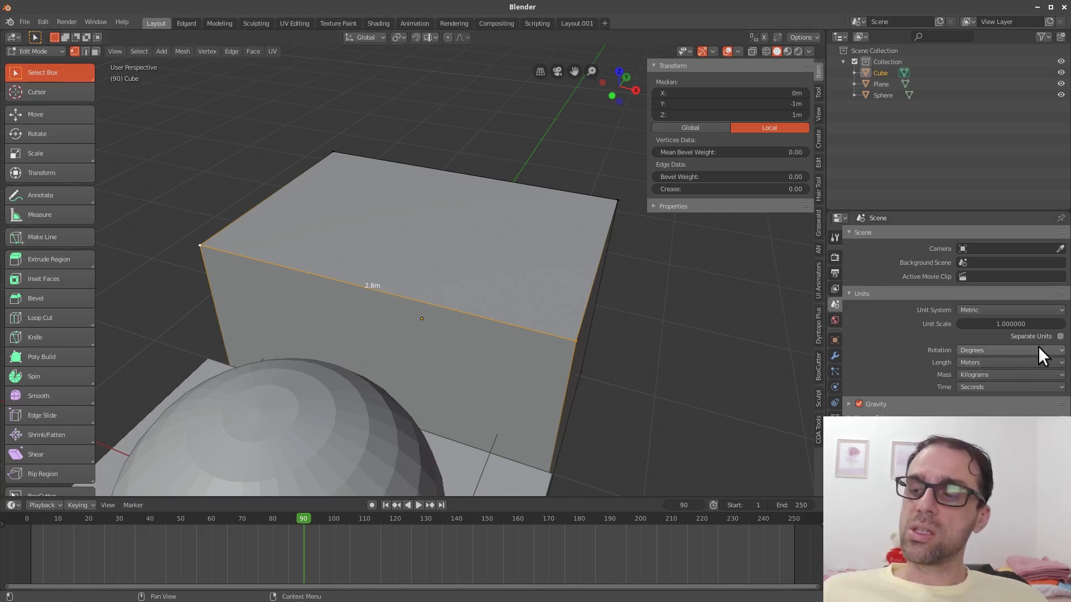
- Enable Separate Units for the scene, check the viewport's View settings, and turn Separate Units off again
{"action": "left_click", "coordinate": [1059, 336]}
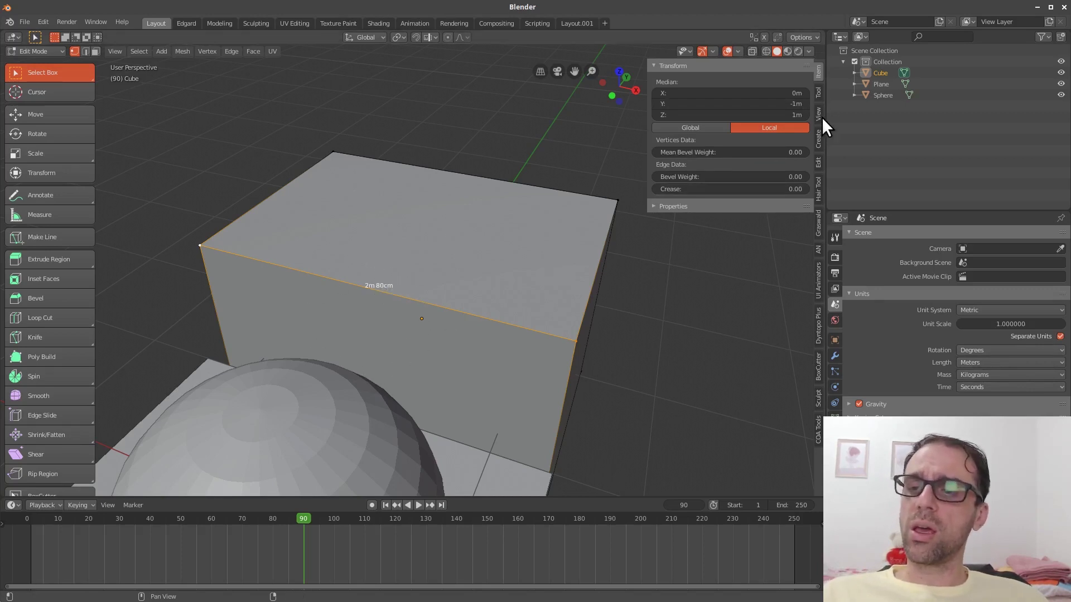
{"action": "left_click", "coordinate": [819, 91]}
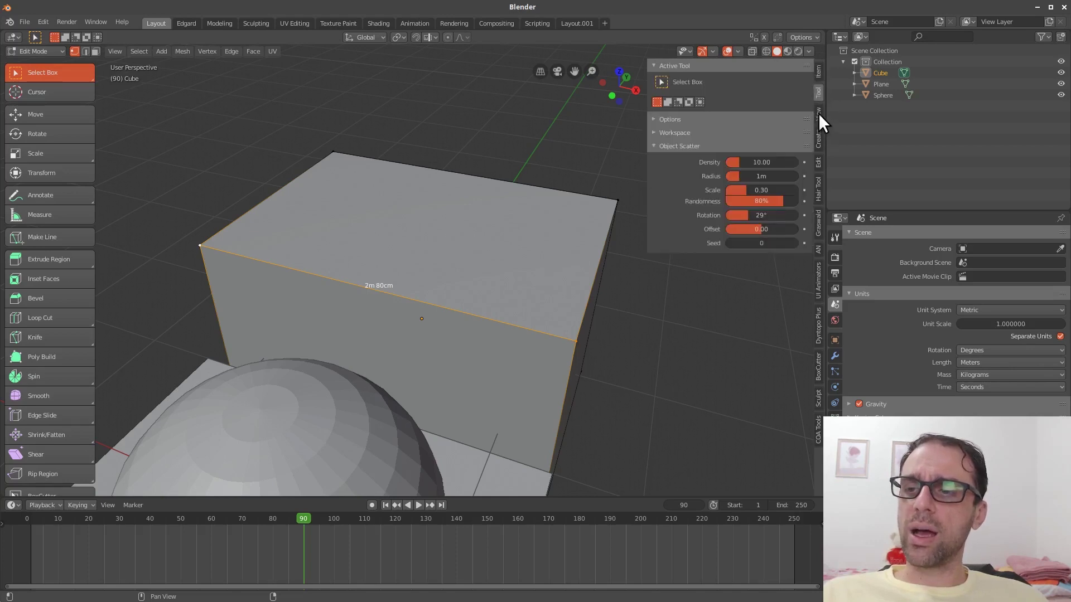
{"action": "left_click", "coordinate": [817, 114]}
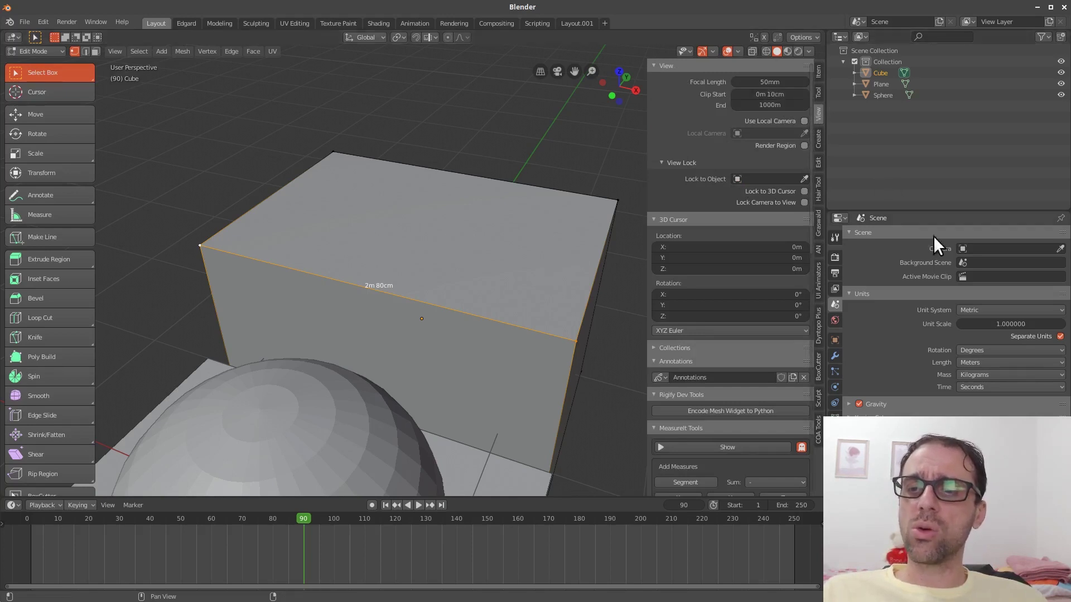
{"action": "left_click", "coordinate": [1060, 336]}
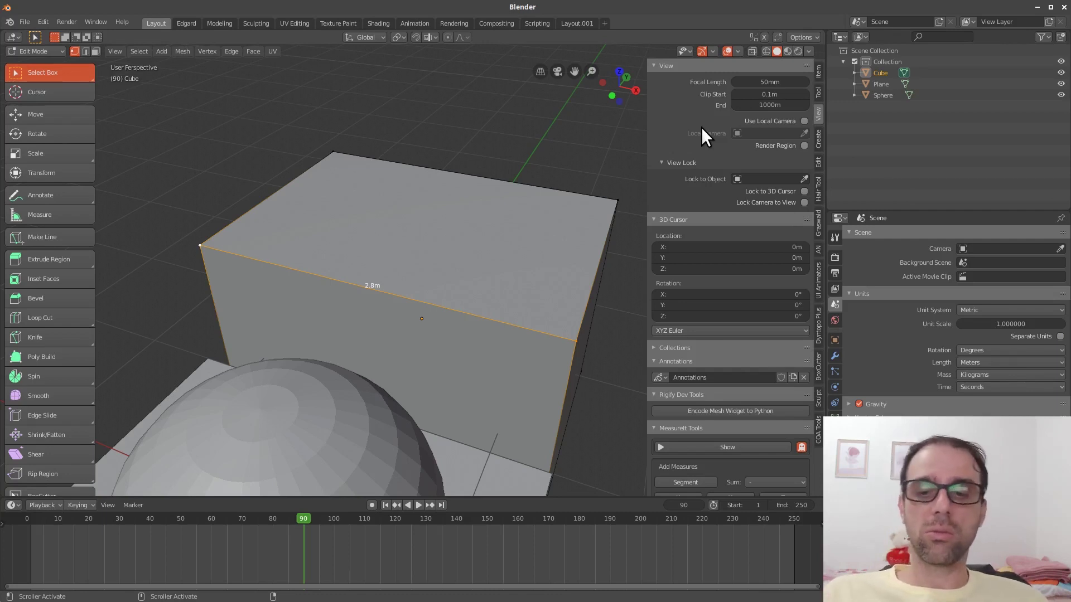
{"action": "middle_click_drag", "start_coordinate": [602, 335], "coordinate": [610, 297]}
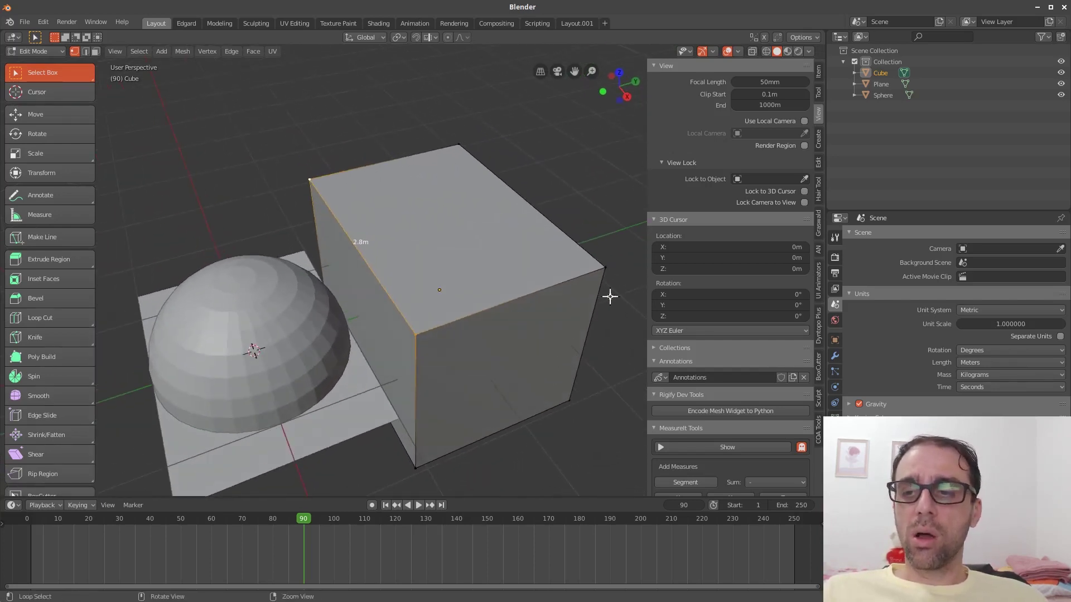
- Add one centred loop cut to the cube, splitting its measured upper edge at the midpoint
{"action": "left_click", "coordinate": [737, 52]}
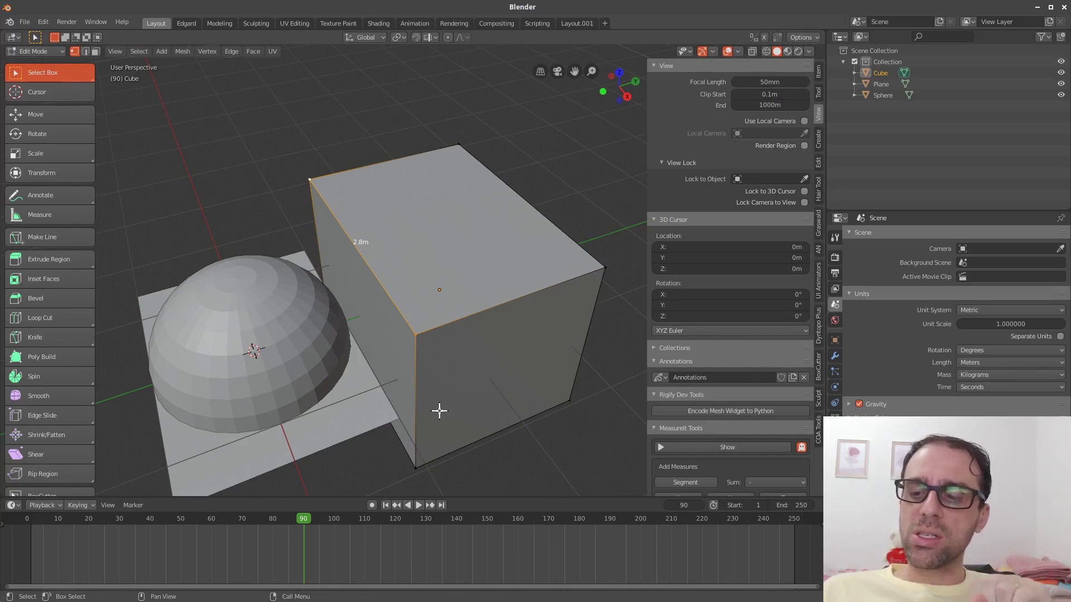
{"action": "middle_click_drag", "start_coordinate": [532, 354], "coordinate": [493, 382], "text": "shift"}
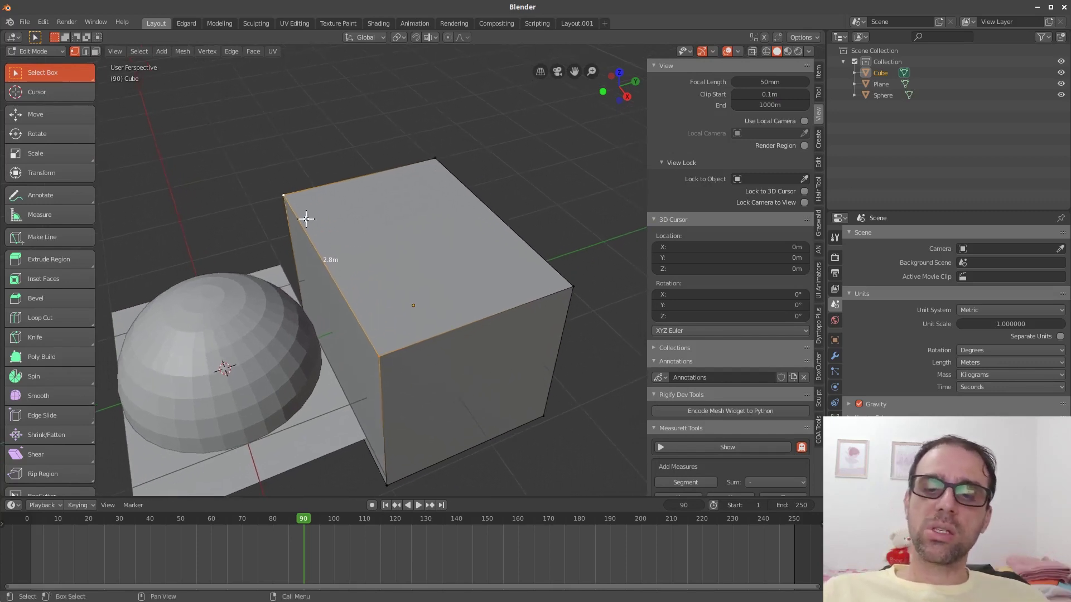
{"action": "middle_click_drag", "start_coordinate": [455, 329], "coordinate": [474, 347]}
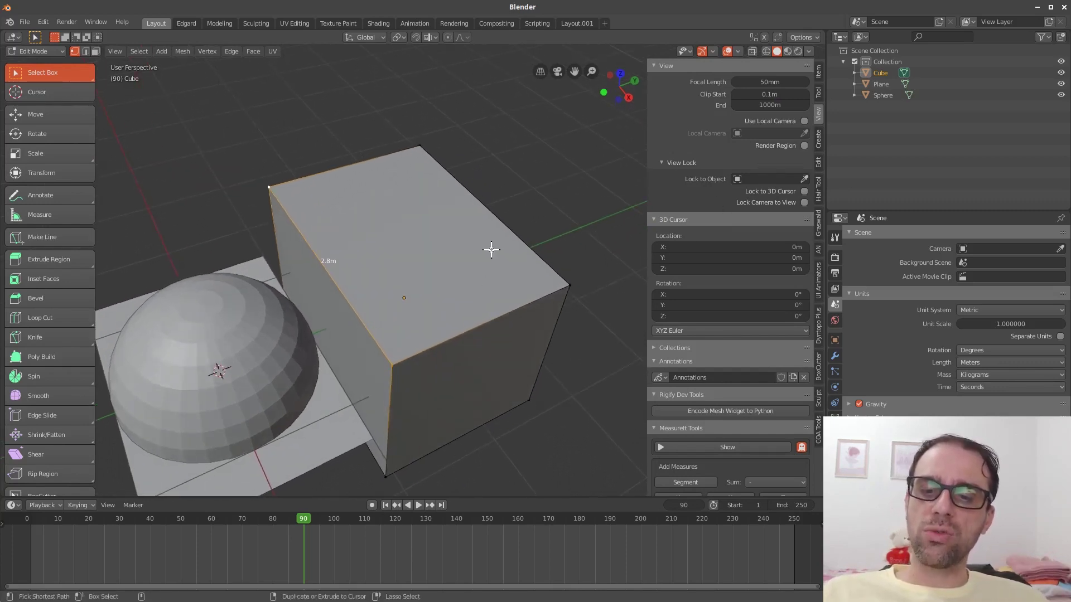
{"action": "key", "text": "ctrl+r"}
{"action": "left_click", "coordinate": [483, 232]}
{"action": "right_click", "coordinate": [486, 233]}
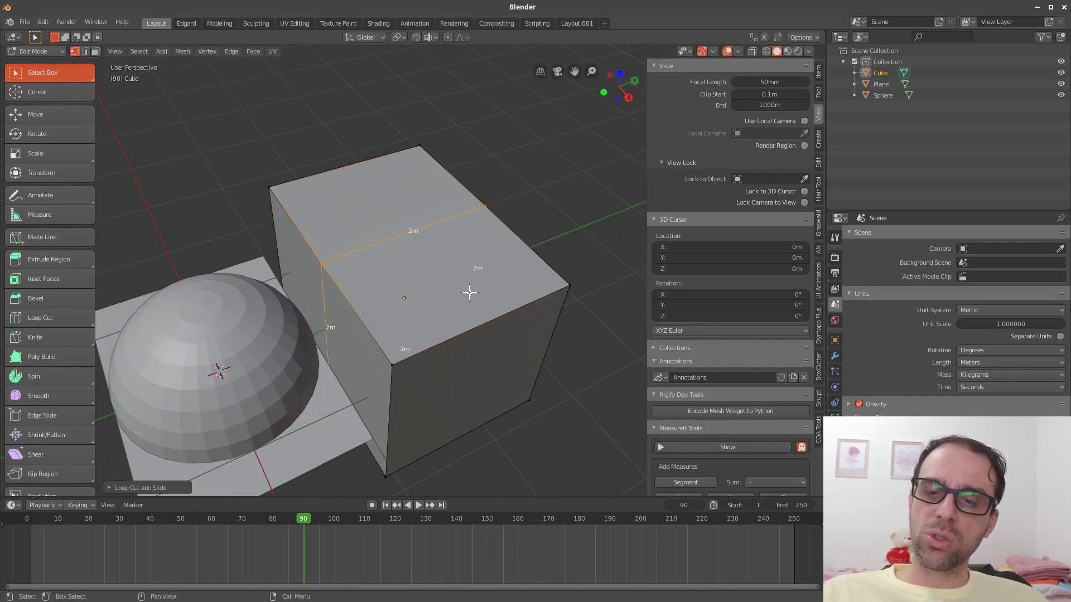
- Select the three vertices along the cube's divided upper edge to examine both segment lengths
{"action": "middle_click_drag", "start_coordinate": [470, 292], "coordinate": [463, 336], "text": "shift"}
{"action": "left_click", "coordinate": [421, 377]}
{"action": "left_click", "coordinate": [345, 272], "text": "shift"}
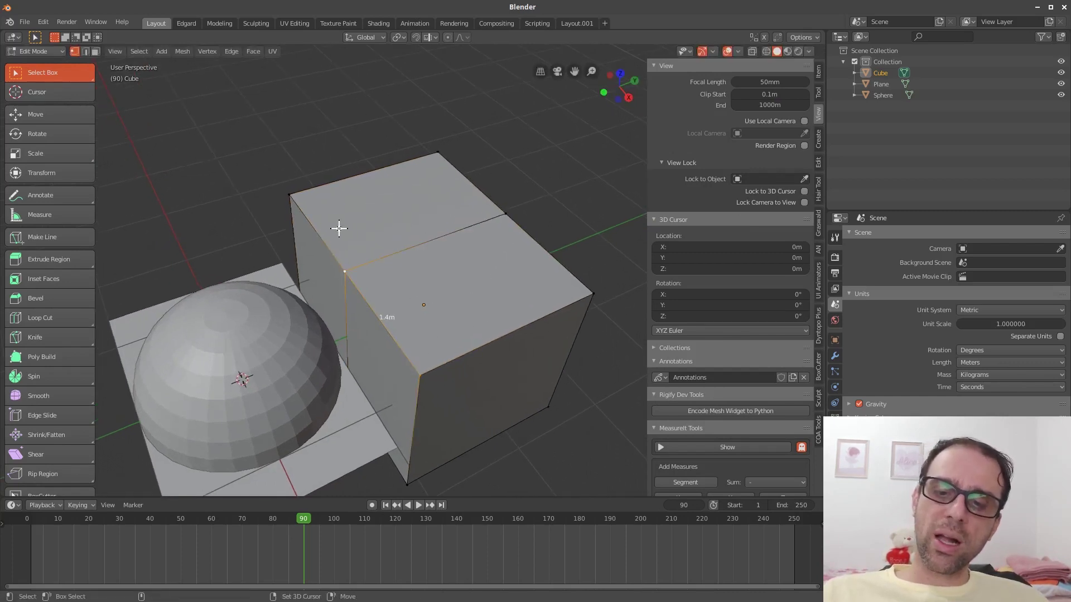
{"action": "left_click", "coordinate": [291, 194], "text": "shift"}
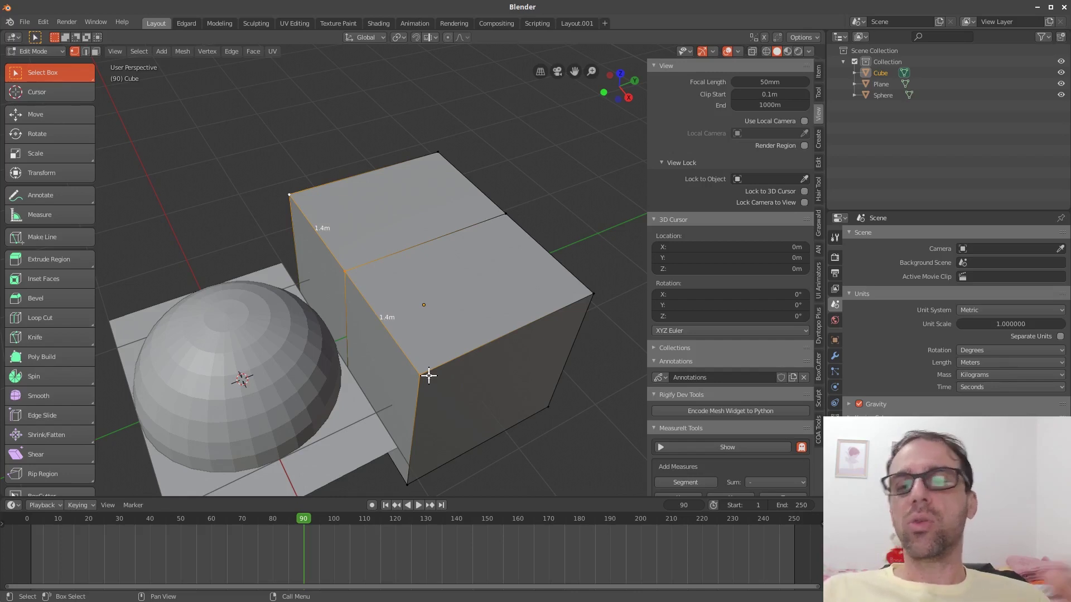
- Add a loop cut perpendicular to the first and bevel it into two edge loops about 0.92 m apart
{"action": "middle_click_drag", "start_coordinate": [429, 376], "coordinate": [450, 282]}
{"action": "scroll", "coordinate": [440, 366], "scroll_direction": "down", "scroll_amount": 3}
{"action": "scroll", "coordinate": [410, 329], "scroll_direction": "up", "scroll_amount": 1}
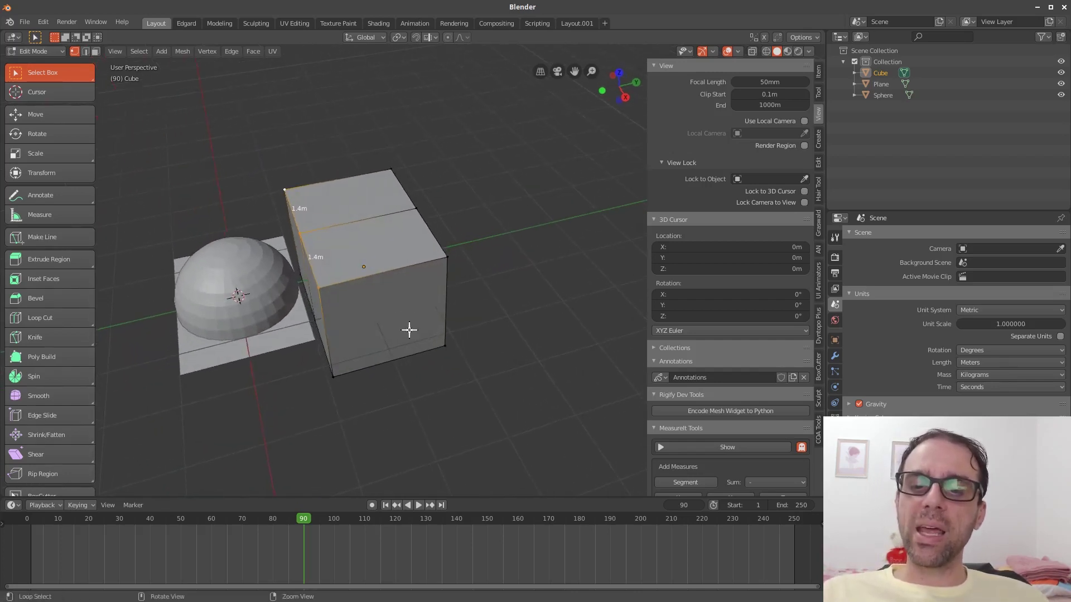
{"action": "key", "text": "ctrl+r"}
{"action": "left_click", "coordinate": [390, 368]}
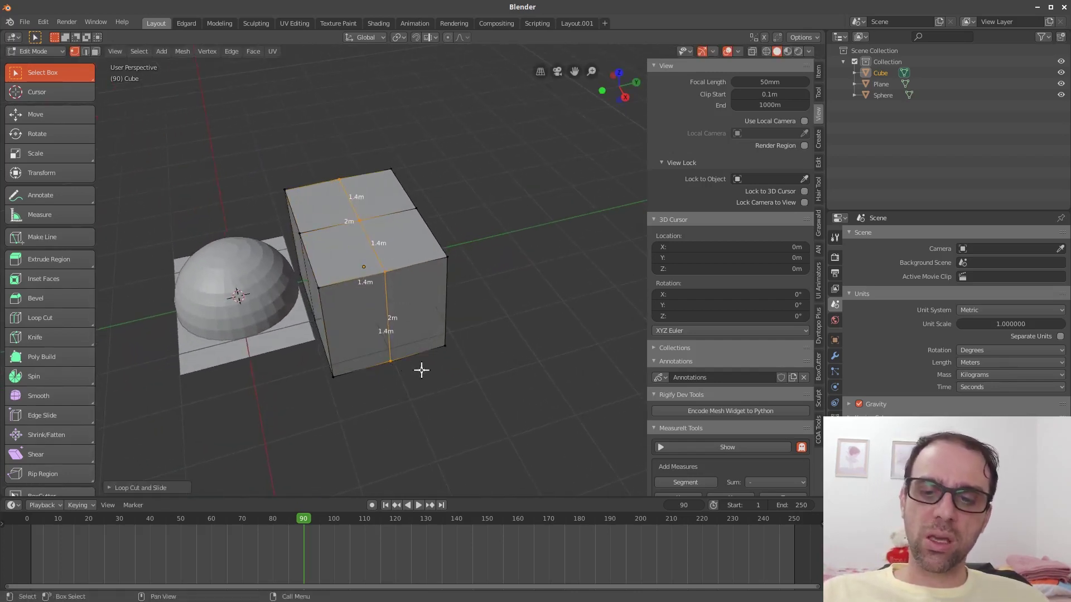
{"action": "key", "text": "ctrl+b"}
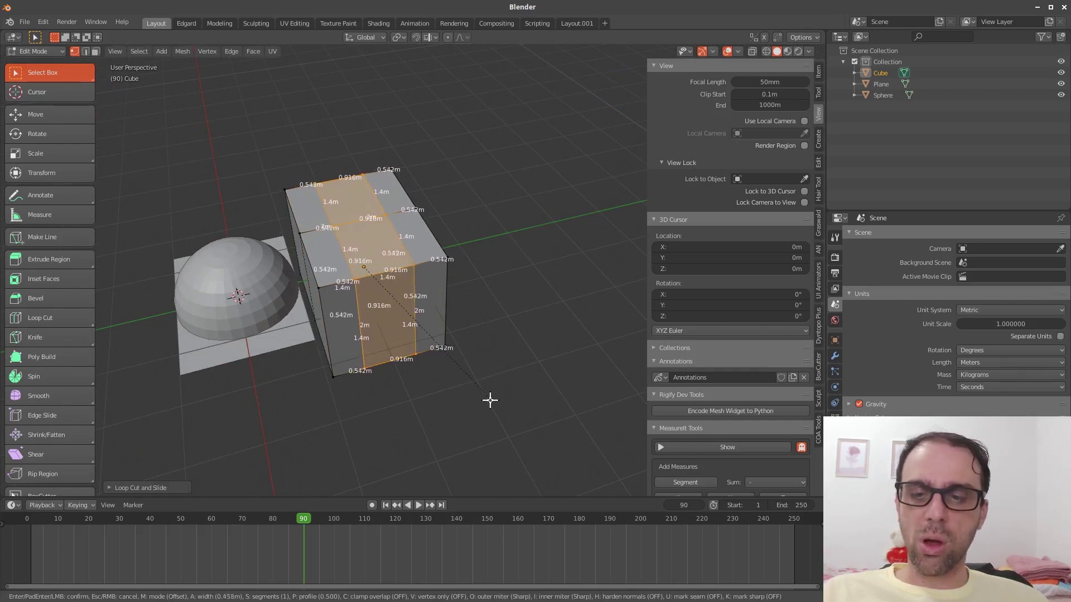
- Add a horizontal loop cut around the cube's sides at mid-height
{"action": "left_click", "coordinate": [443, 310]}
{"action": "left_click", "coordinate": [450, 377], "text": "alt"}
{"action": "middle_click_drag", "start_coordinate": [449, 378], "coordinate": [461, 376], "text": "shift"}
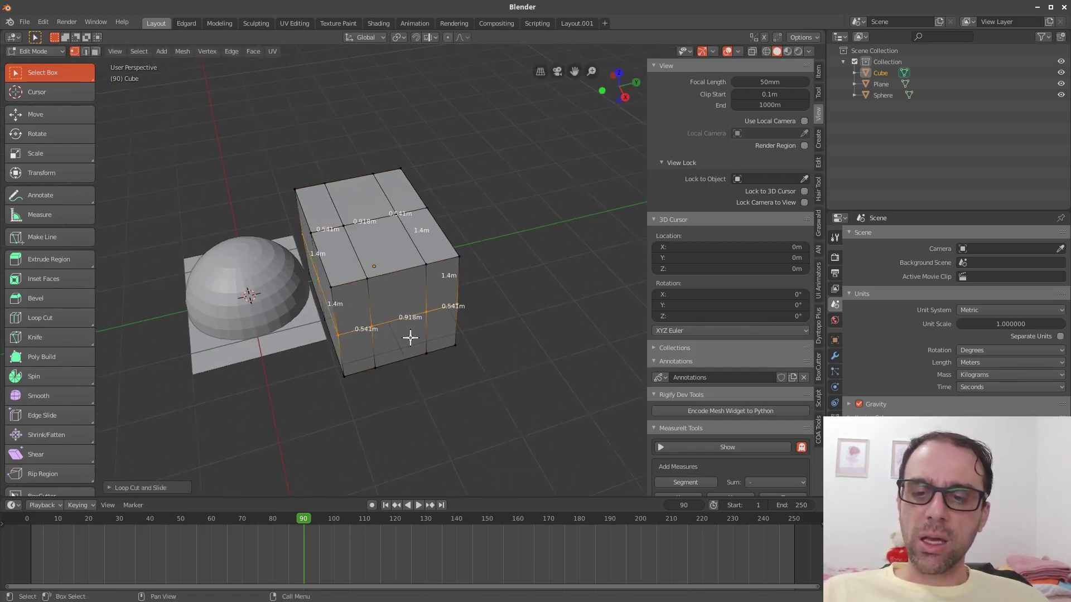
- Switch to face selection and delete the lower middle face on the cube's near side
{"action": "key", "text": "Tab"}
{"action": "left_click", "coordinate": [421, 416]}
{"action": "left_click", "coordinate": [497, 458]}
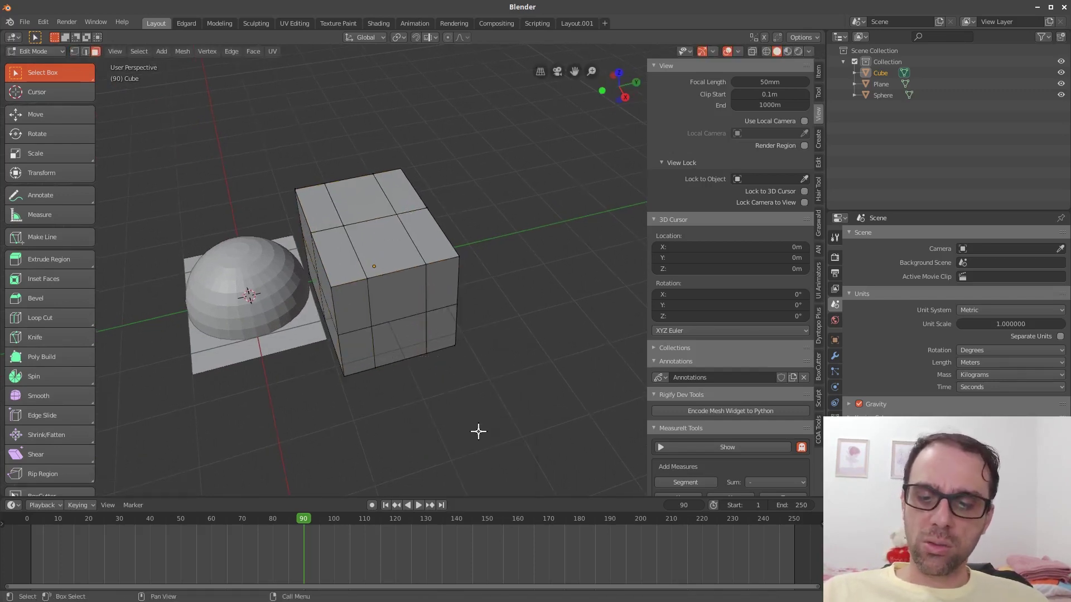
{"action": "left_click", "coordinate": [401, 329]}
{"action": "key", "text": "x"}
{"action": "left_click", "coordinate": [418, 379]}
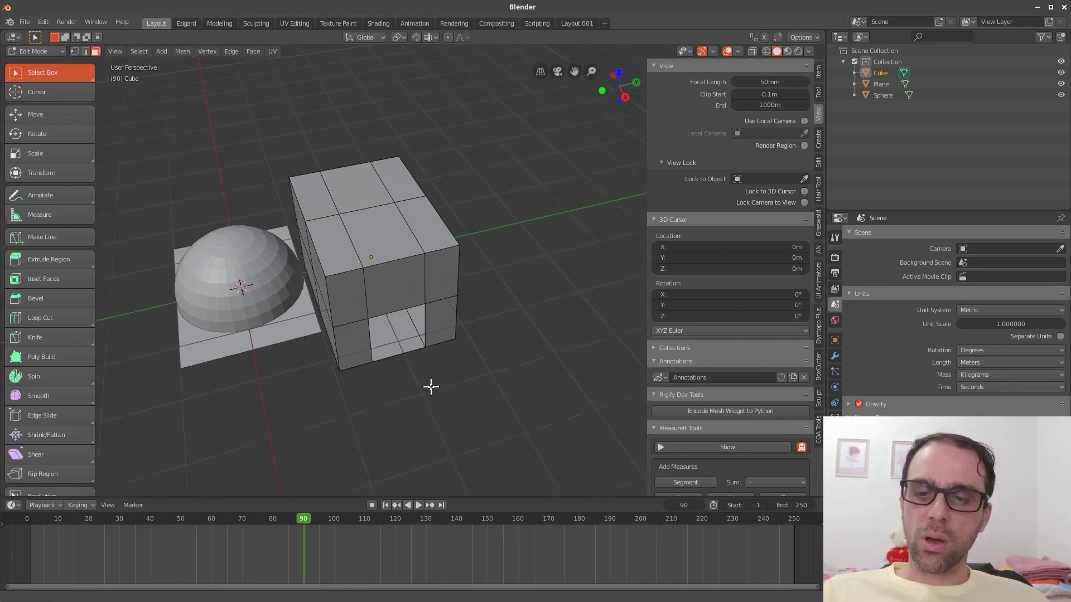
- Delete the middle bottom faces of the cube behind the new opening
{"action": "scroll", "coordinate": [433, 385], "scroll_direction": "up", "scroll_amount": 4}
{"action": "right_click", "coordinate": [383, 385]}
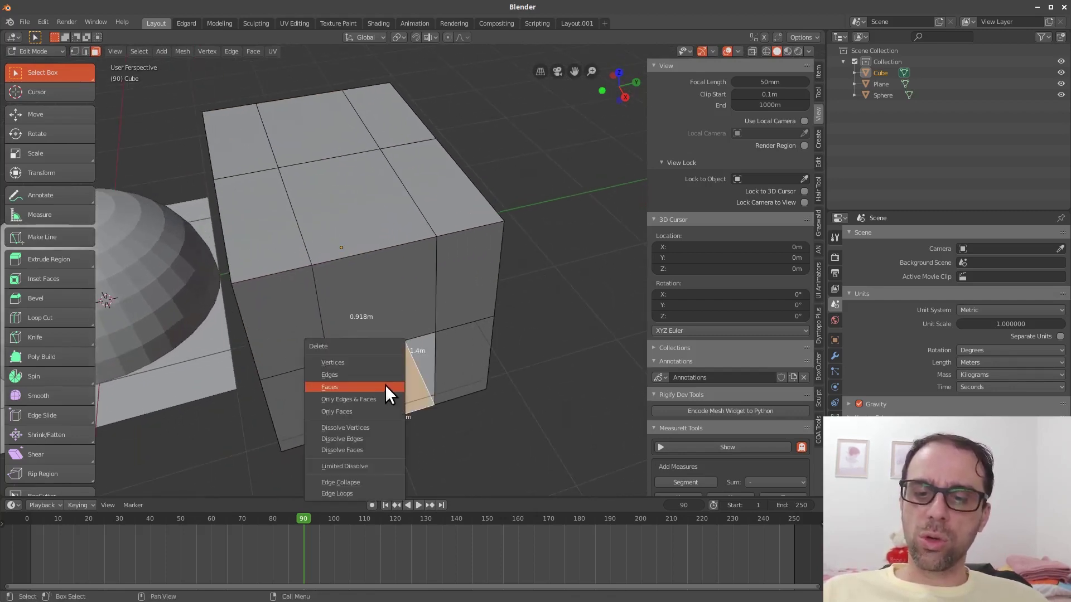
{"action": "left_click", "coordinate": [414, 397]}
{"action": "middle_click_drag", "start_coordinate": [455, 366], "coordinate": [410, 357]}
{"action": "key", "text": "x"}
{"action": "left_click", "coordinate": [377, 346]}
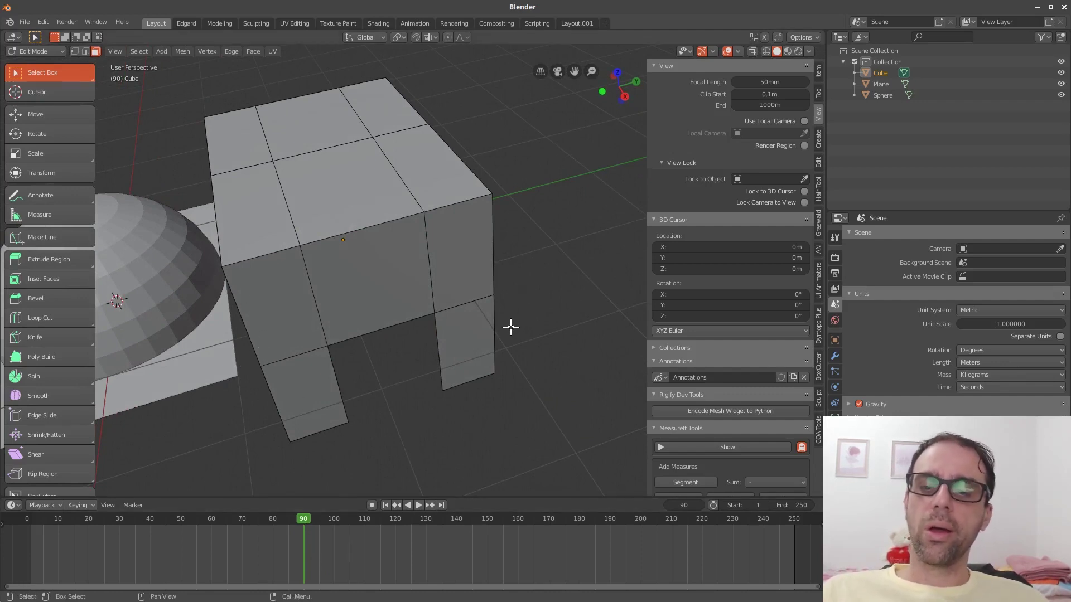
- Switch to edge selection and select the three segments of the near upper edge to show their lengths
{"action": "key", "text": "ctrl+Tab"}
{"action": "left_click", "coordinate": [519, 396]}
{"action": "left_click", "coordinate": [585, 404]}
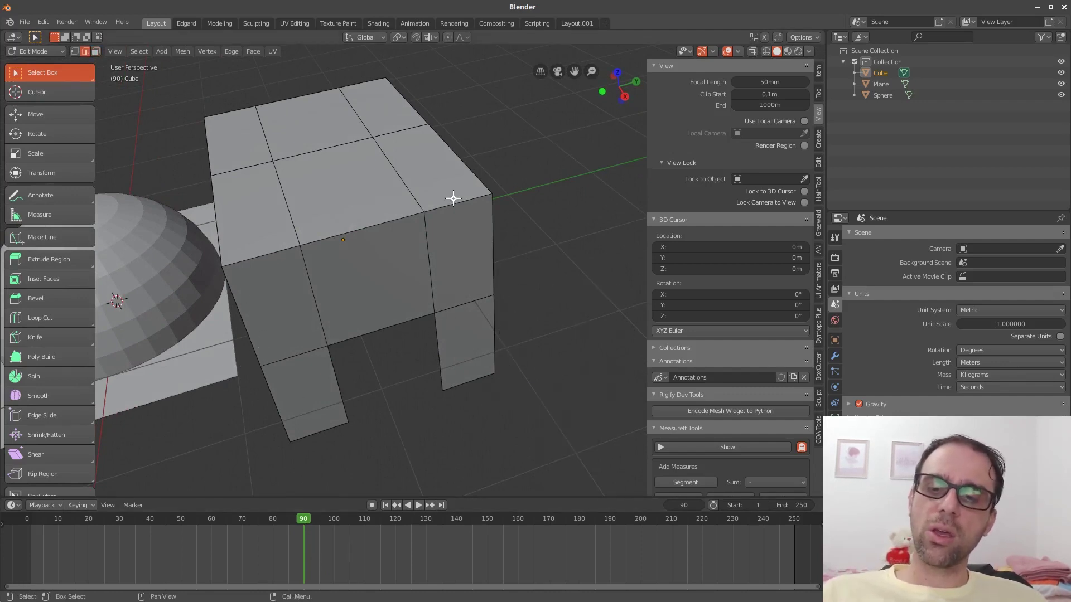
{"action": "left_click", "coordinate": [454, 204]}
{"action": "left_click", "coordinate": [390, 221], "text": "shift"}
{"action": "left_click", "coordinate": [256, 256], "text": "shift"}
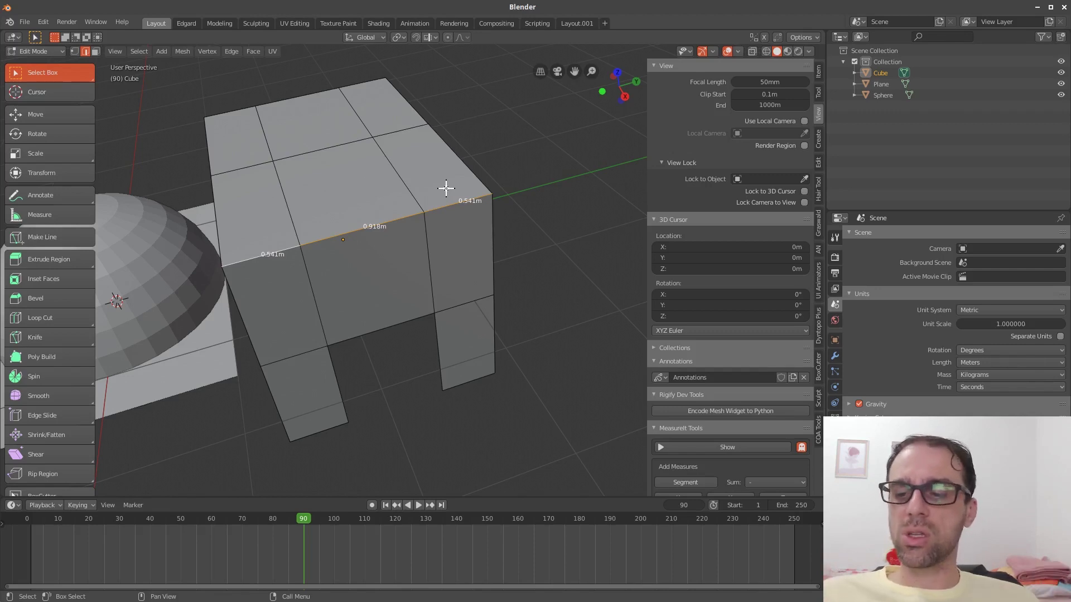
- Return to Object Mode and turn on the MeasureIt measurement display
{"action": "scroll", "coordinate": [747, 403], "scroll_direction": "down", "scroll_amount": 6}
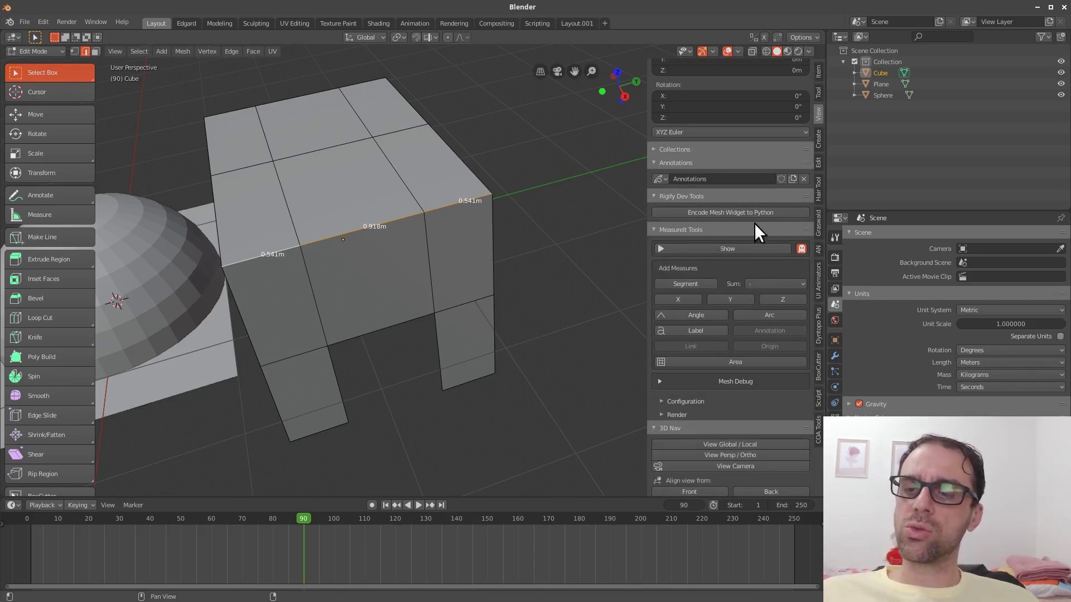
{"action": "key", "text": "Tab"}
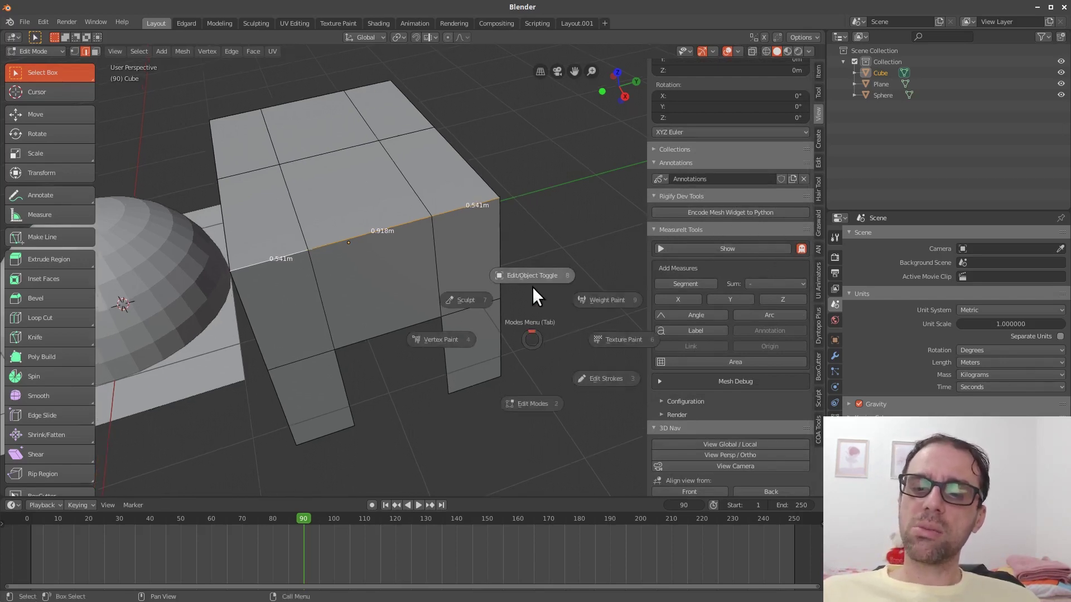
{"action": "left_click", "coordinate": [533, 287]}
{"action": "left_click", "coordinate": [750, 216]}
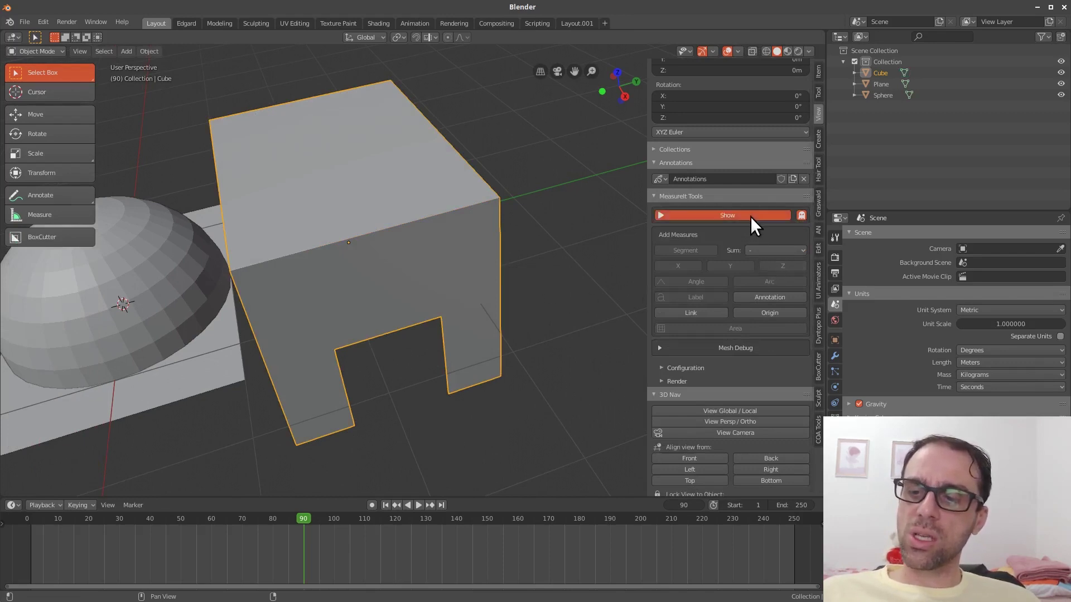
- Switch the cube to vertex editing and add MeasureIt segment measurements along the selected upper edge
{"action": "middle_click_drag", "start_coordinate": [608, 334], "coordinate": [568, 343]}
{"action": "key", "text": "Tab"}
{"action": "left_click", "coordinate": [637, 381]}
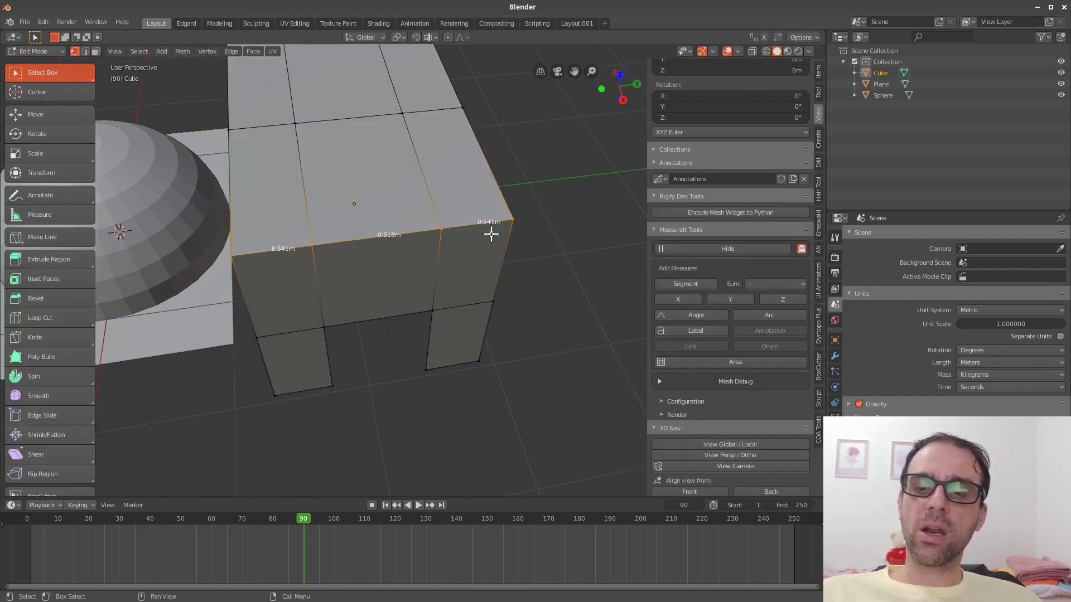
{"action": "left_click", "coordinate": [699, 283]}
{"action": "middle_click_drag", "start_coordinate": [461, 349], "coordinate": [437, 454]}
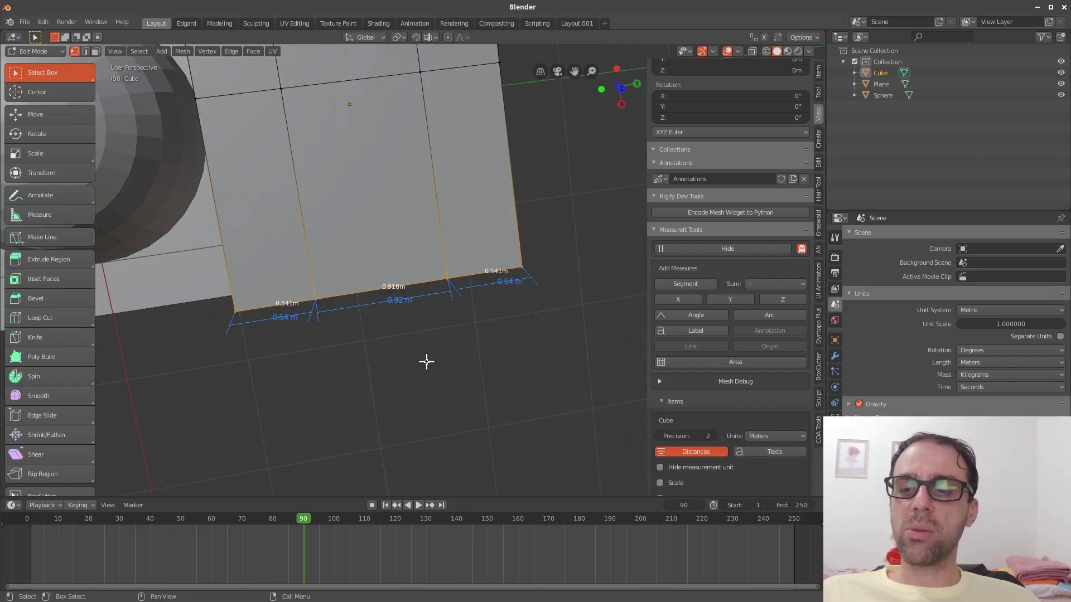
- Try to add an area measurement, and set the MeasureIt sum group to A
{"action": "left_click", "coordinate": [746, 364]}
{"action": "left_click", "coordinate": [795, 285]}
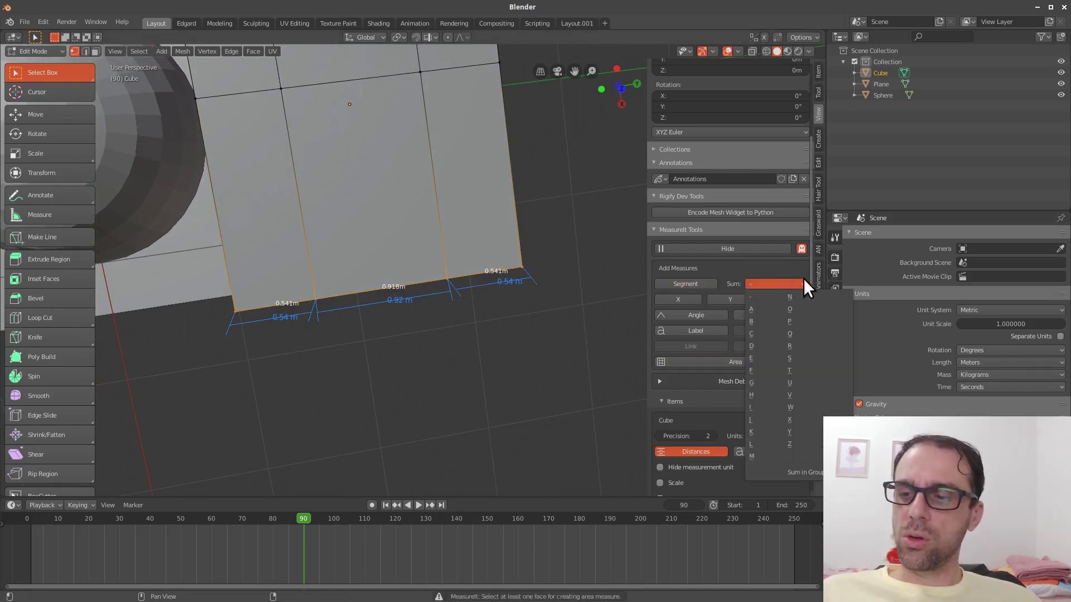
{"action": "left_click", "coordinate": [757, 308]}
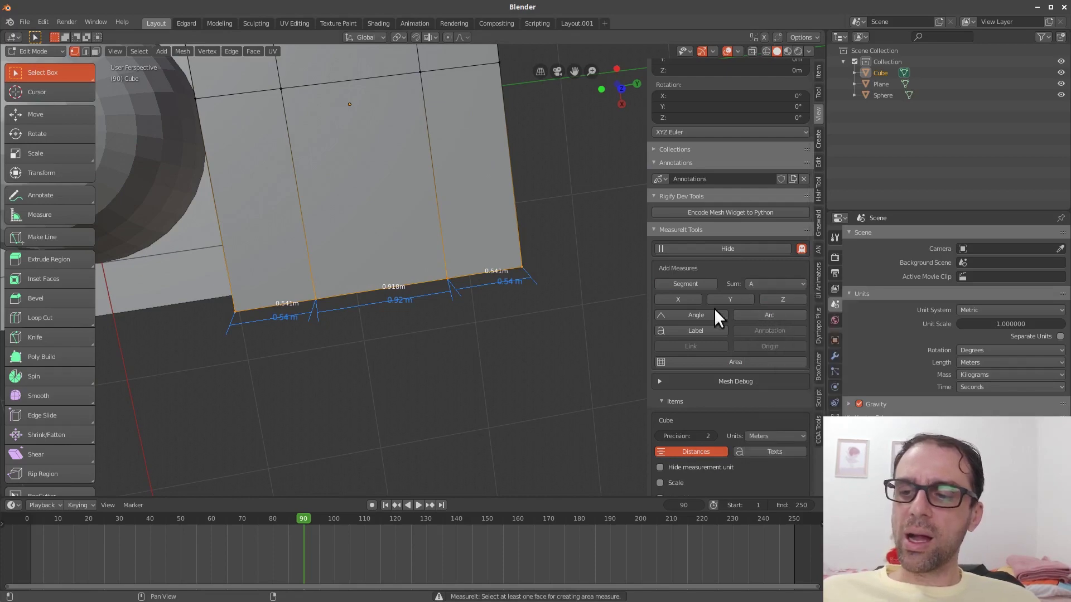
{"action": "middle_click_drag", "start_coordinate": [535, 389], "coordinate": [527, 294]}
{"action": "middle_click_drag", "start_coordinate": [385, 349], "coordinate": [542, 250]}
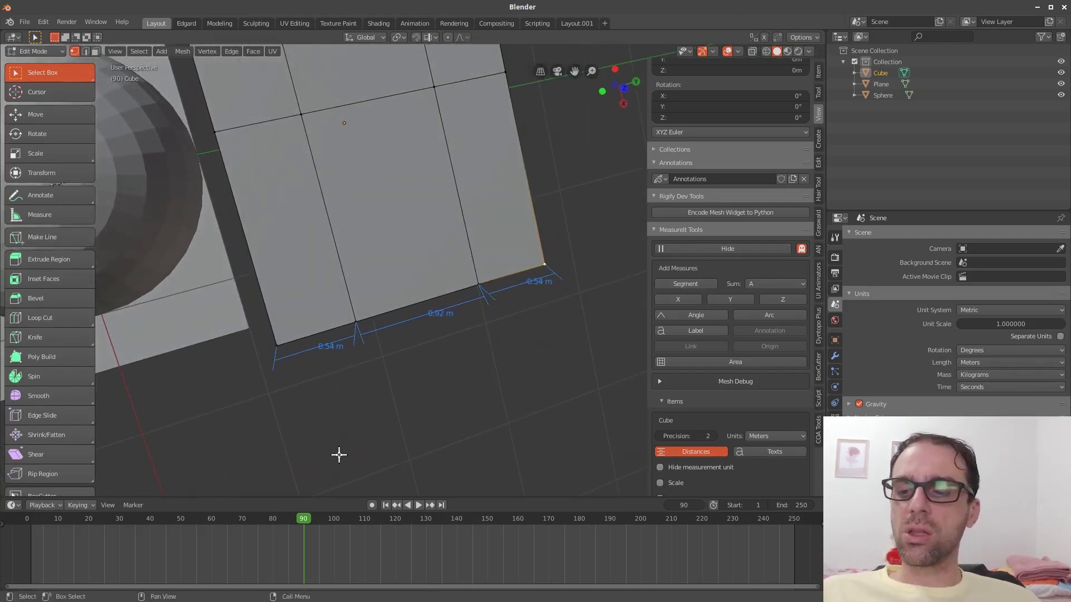
- Set the cube's MeasureIt precision to 4 decimal places
{"action": "scroll", "coordinate": [776, 334], "scroll_direction": "down", "scroll_amount": 5}
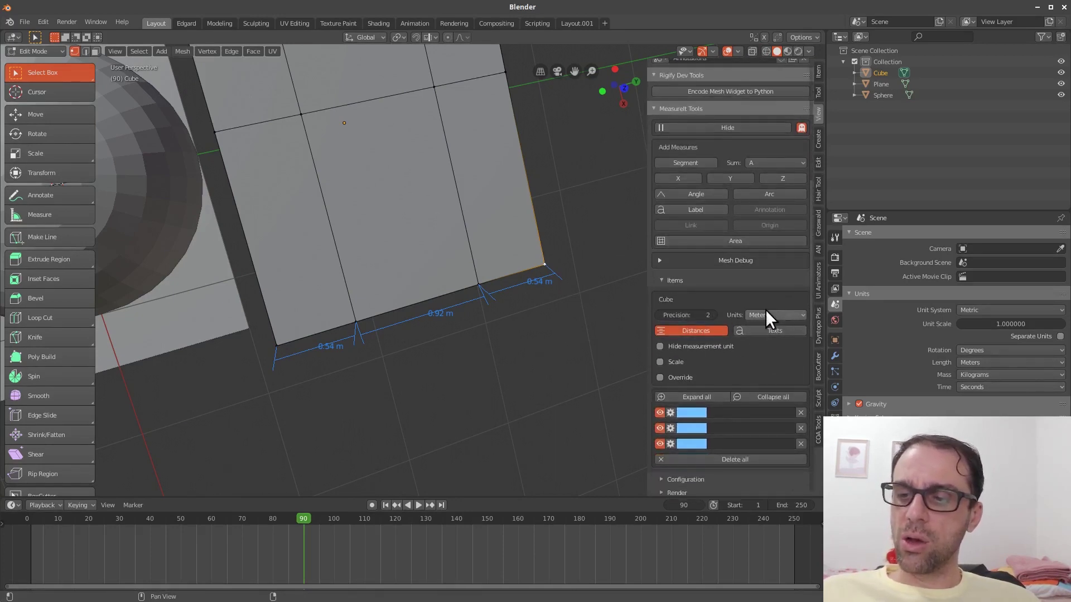
{"action": "left_click", "coordinate": [713, 315]}
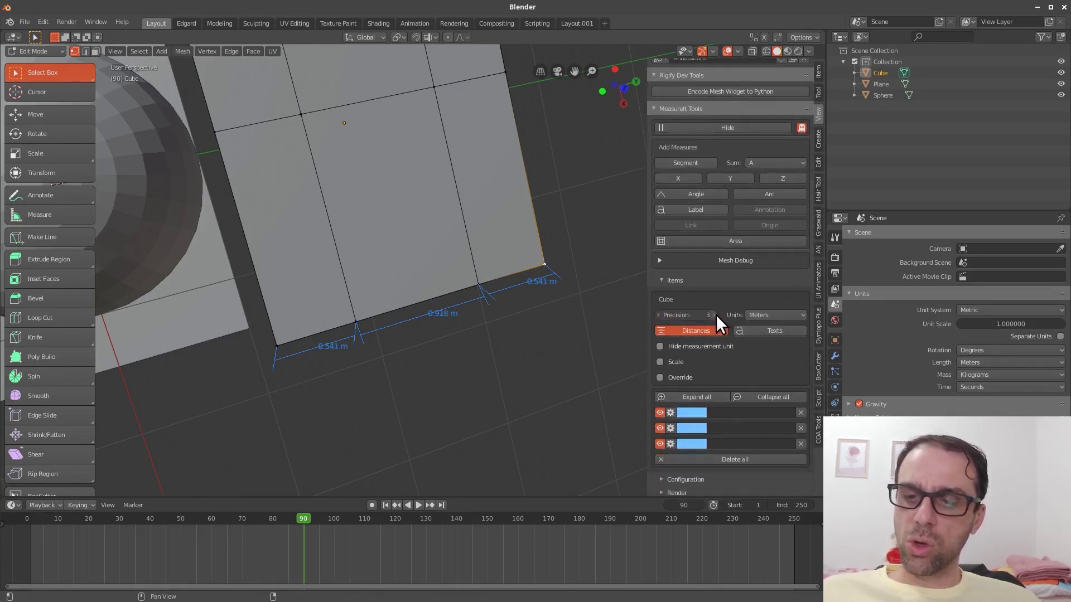
{"action": "left_click", "coordinate": [714, 312]}
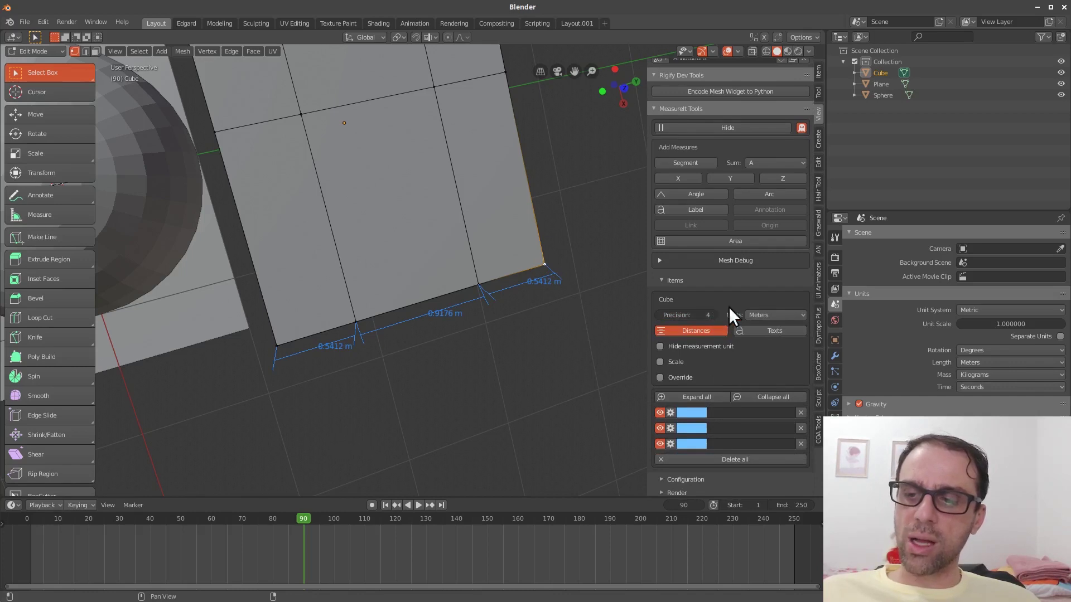
- Toggle the MeasureIt Distances display off and on, and the Texts display on and off
{"action": "left_click", "coordinate": [708, 330]}
{"action": "left_click", "coordinate": [708, 329]}
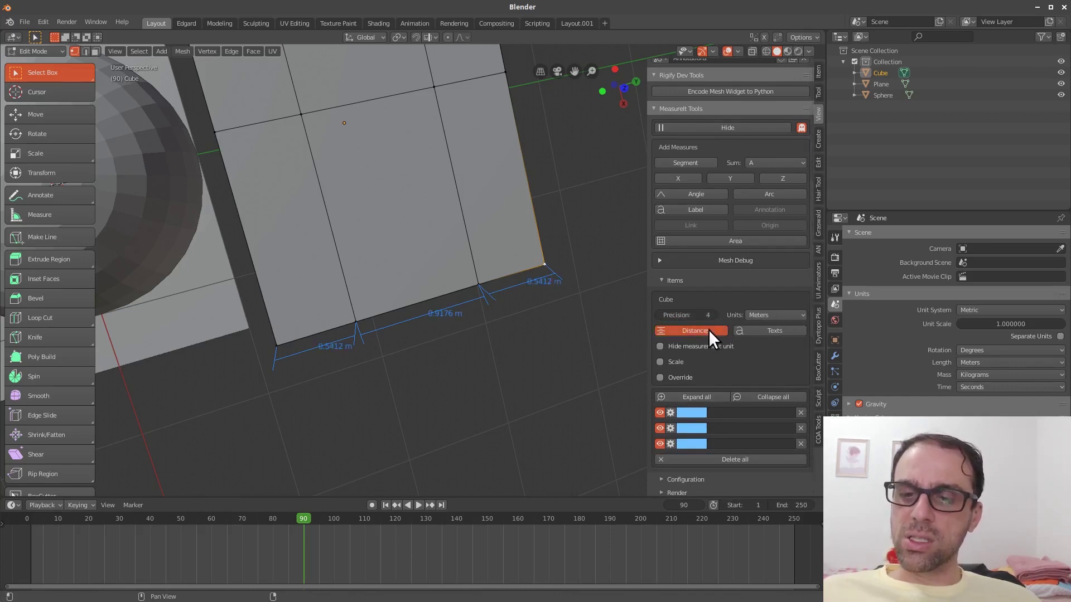
{"action": "left_click", "coordinate": [788, 330]}
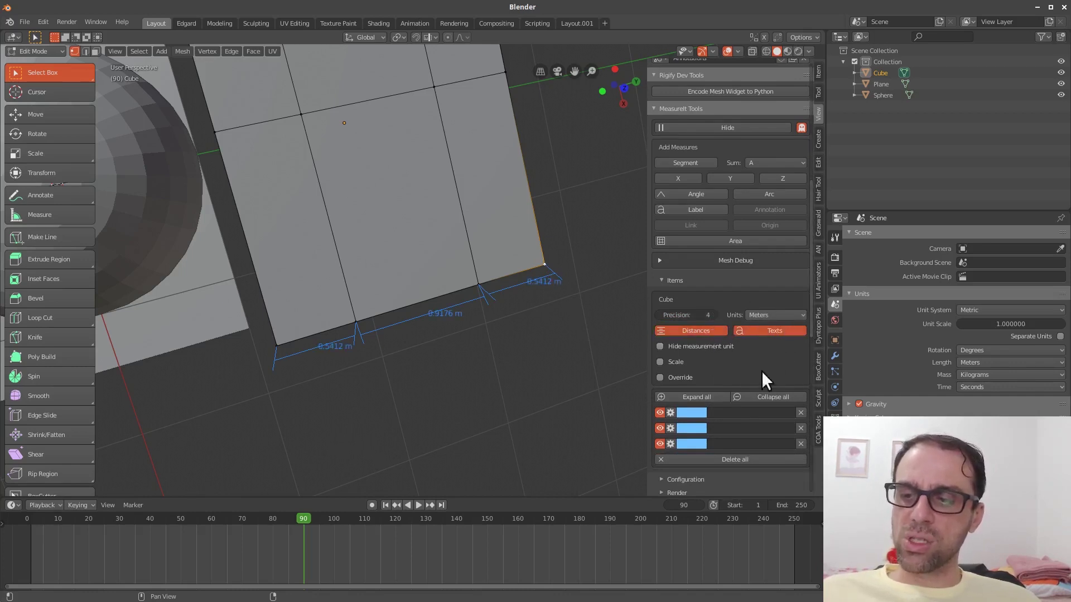
{"action": "left_click", "coordinate": [781, 333]}
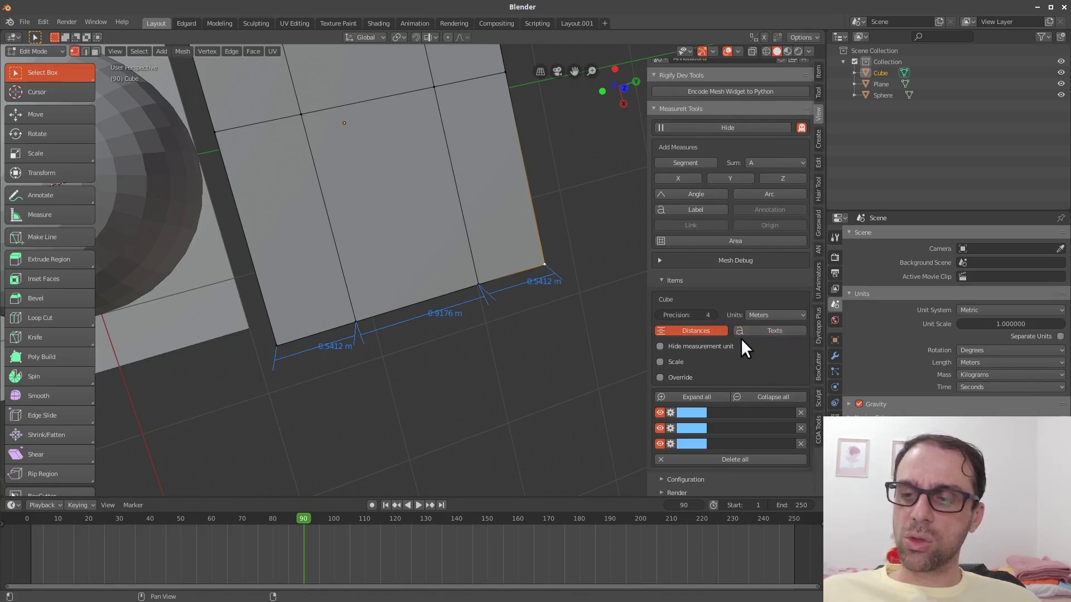
- Enable the MeasureIt Scale option, try a ratio of 1:5.440, and reset the ratio to 1.000
{"action": "left_click", "coordinate": [660, 362]}
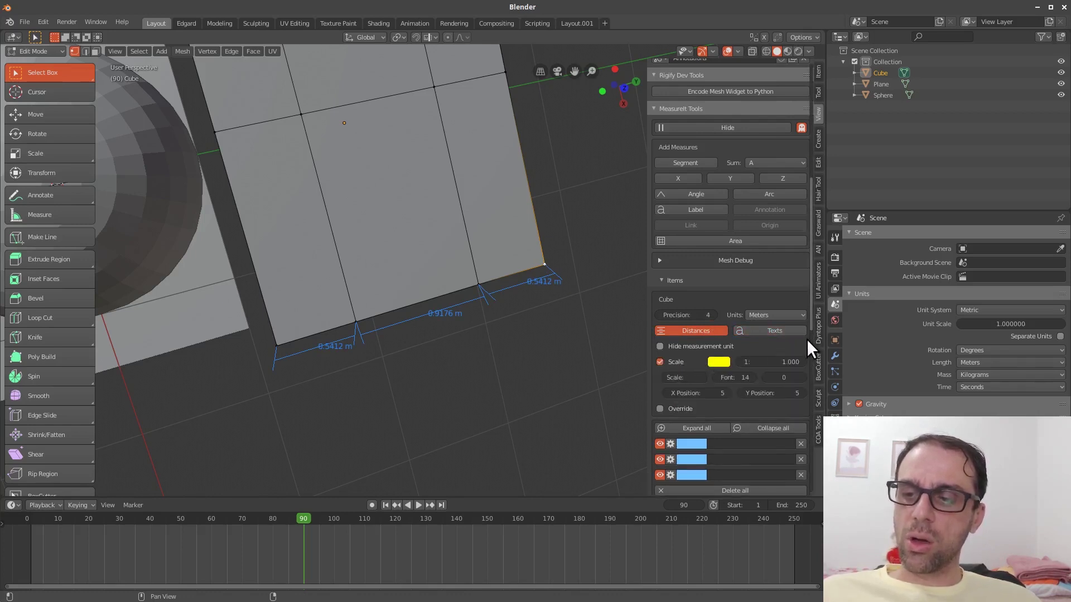
{"action": "left_click_drag", "start_coordinate": [784, 361], "coordinate": [793, 362]}
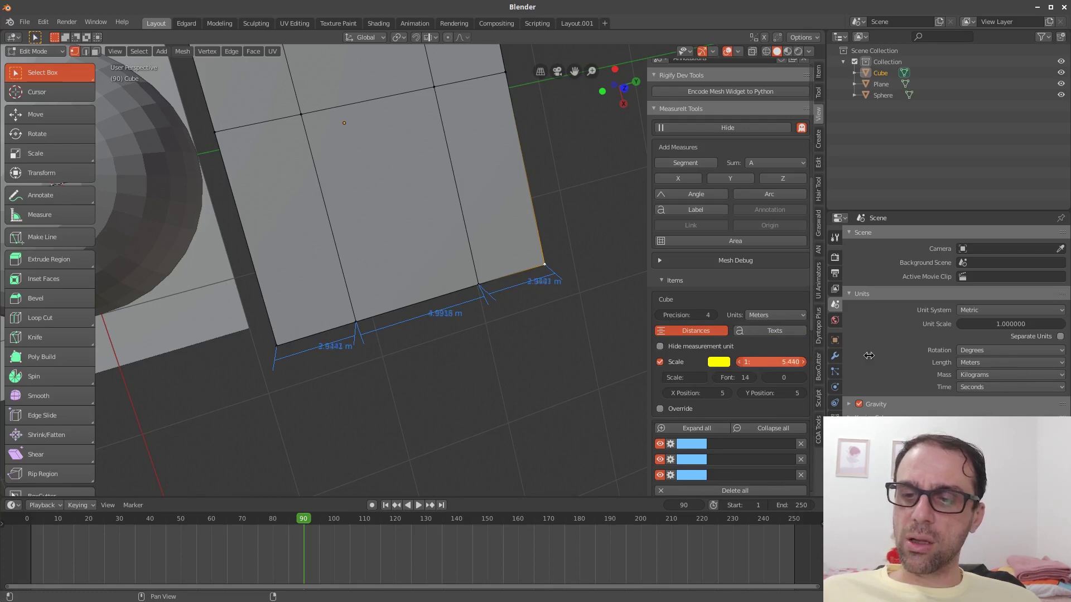
{"action": "key", "text": "BackSpace"}
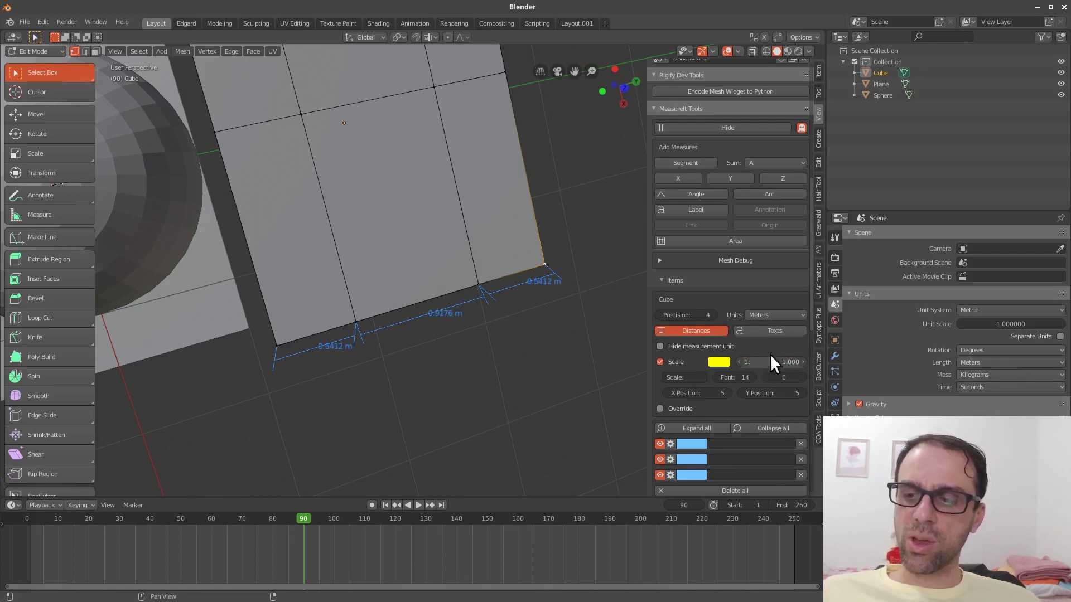
- Position the MeasureIt scale label at X Position 16 and Y Position 2
{"action": "mouse_move", "coordinate": [717, 394]}
{"action": "left_mouse_down"}
{"action": "mouse_move", "coordinate": [726, 395]}
{"action": "mouse_move", "coordinate": [715, 395]}
{"action": "left_mouse_up"}
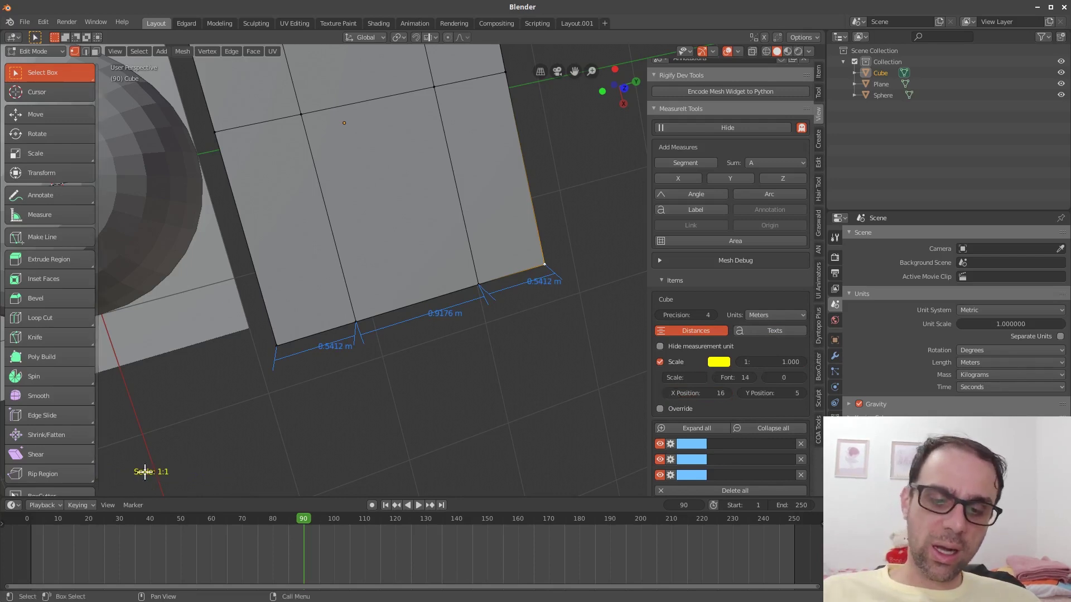
{"action": "left_click_drag", "start_coordinate": [780, 394], "coordinate": [799, 393]}
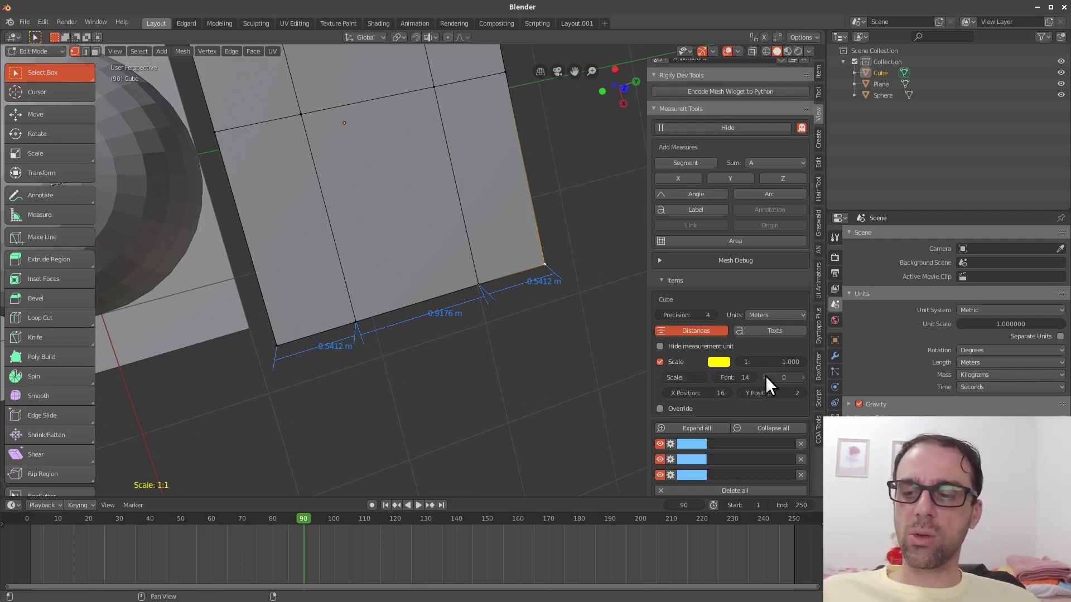
- Enable the Hide measurement unit option for the cube's MeasureIt labels
{"action": "mouse_move", "coordinate": [739, 378]}
{"action": "left_mouse_down"}
{"action": "mouse_move", "coordinate": [764, 379]}
{"action": "mouse_move", "coordinate": [753, 369]}
{"action": "left_mouse_up"}
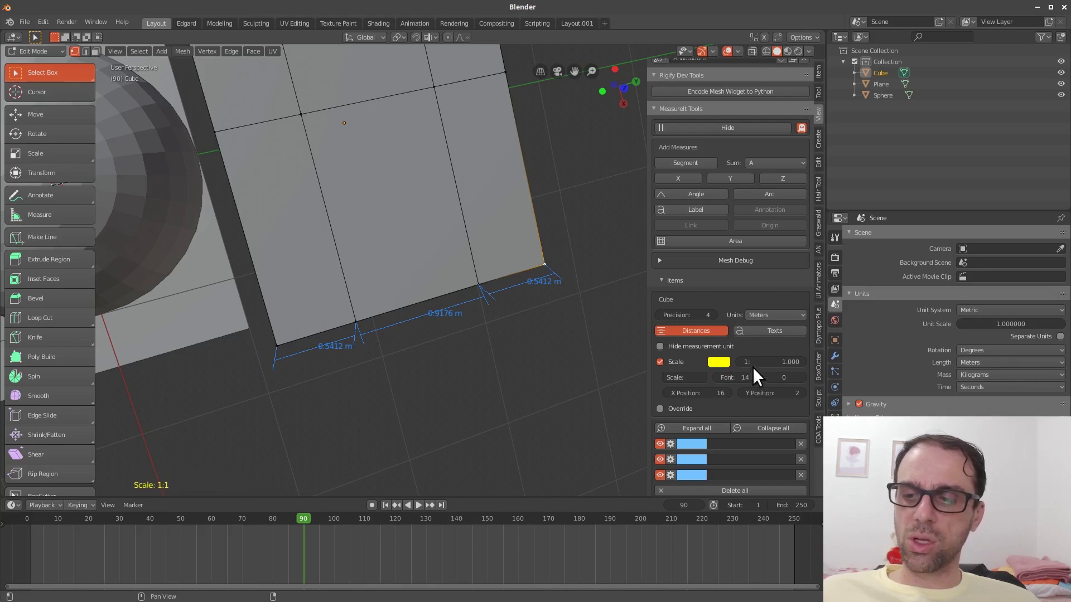
{"action": "left_click", "coordinate": [722, 344]}
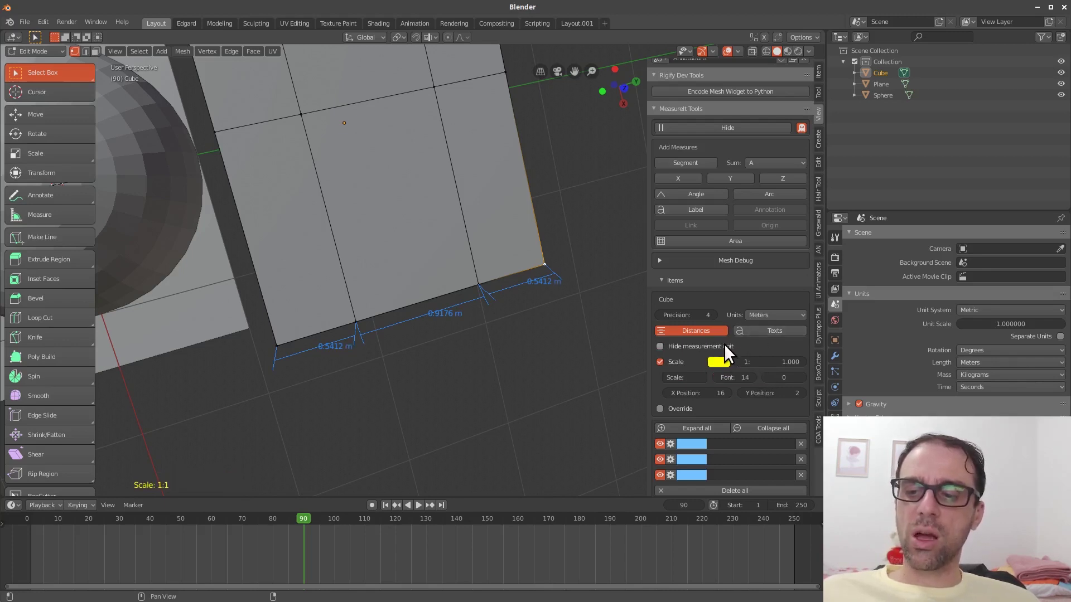
{"action": "left_click", "coordinate": [727, 347]}
- Recolor the first measurement item, the middle edge segment, red and name it "aasd"
{"action": "scroll", "coordinate": [742, 368], "scroll_direction": "down", "scroll_amount": 4}
{"action": "left_click", "coordinate": [692, 356]}
{"action": "left_click", "coordinate": [724, 266]}
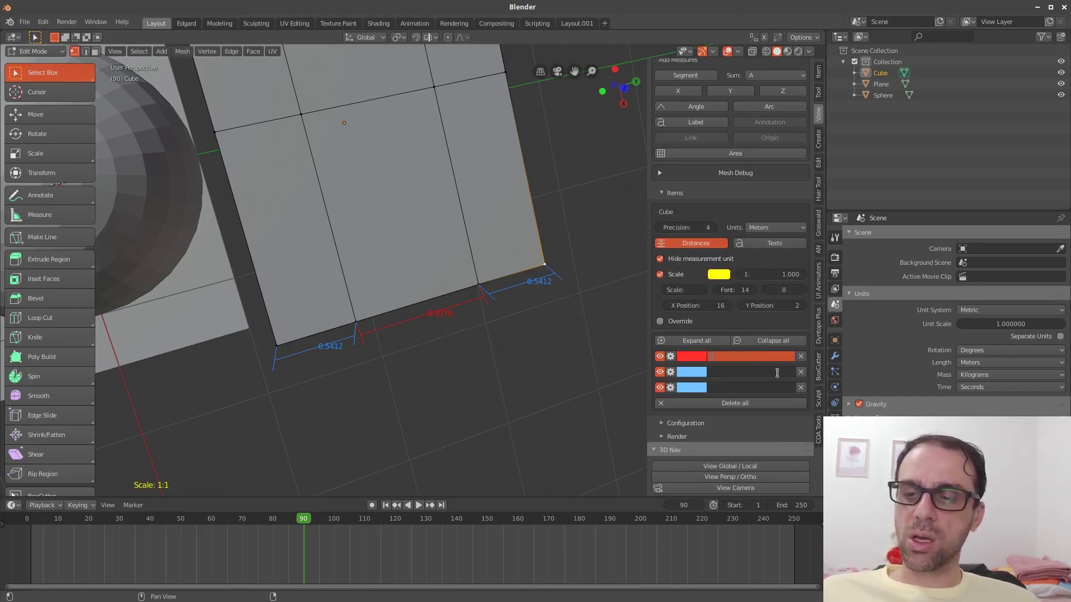
{"action": "key", "text": "Return"}
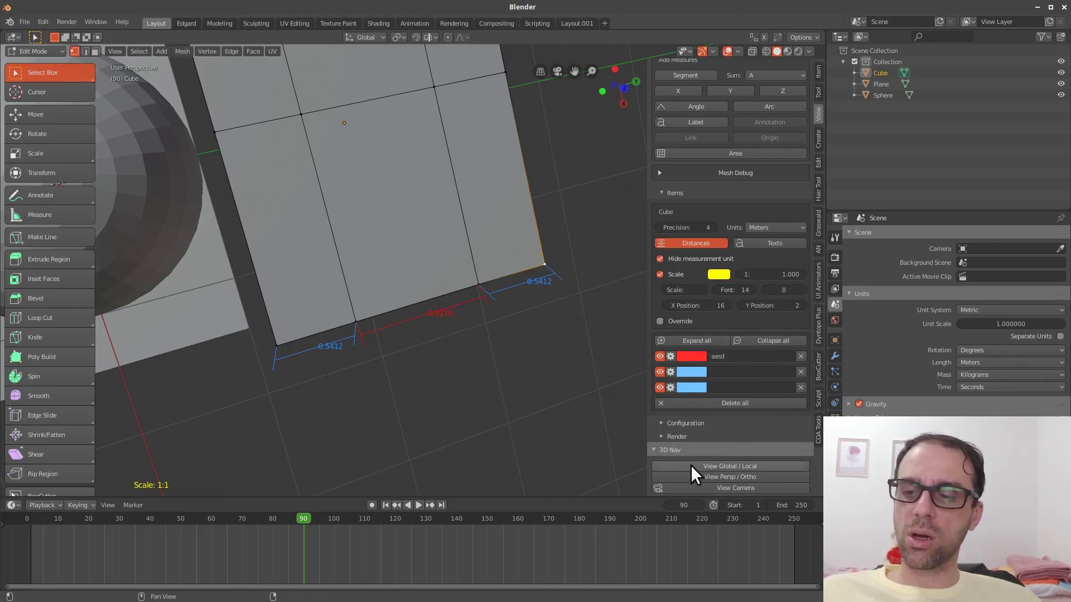
- Delete all of the cube's MeasureIt items and expand the add-on's Configuration and Render settings
{"action": "left_click", "coordinate": [757, 401]}
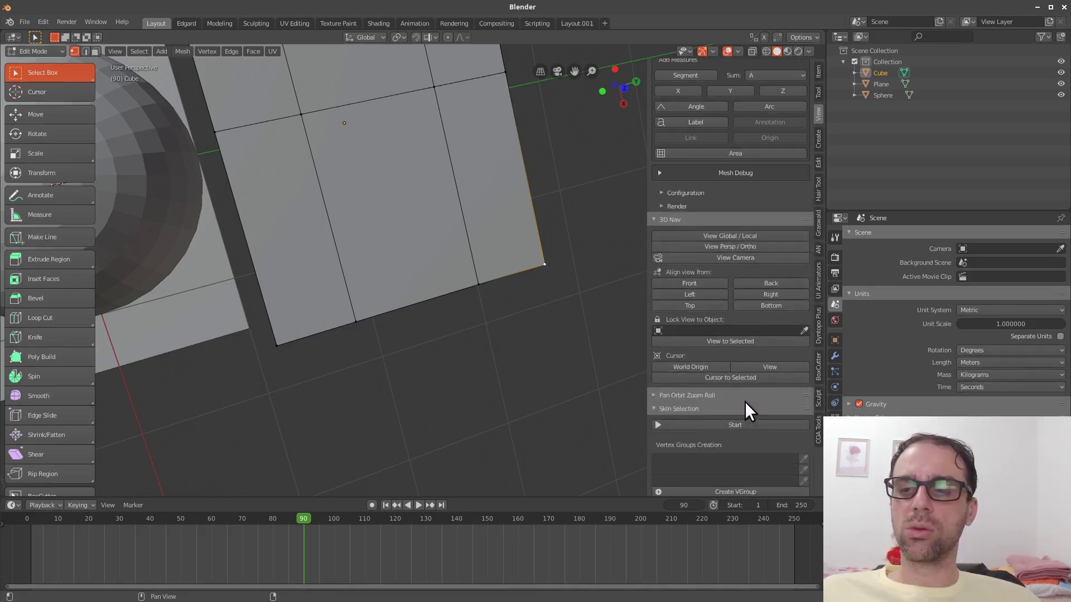
{"action": "scroll", "coordinate": [770, 268], "scroll_direction": "up", "scroll_amount": 6}
{"action": "left_click", "coordinate": [697, 341]}
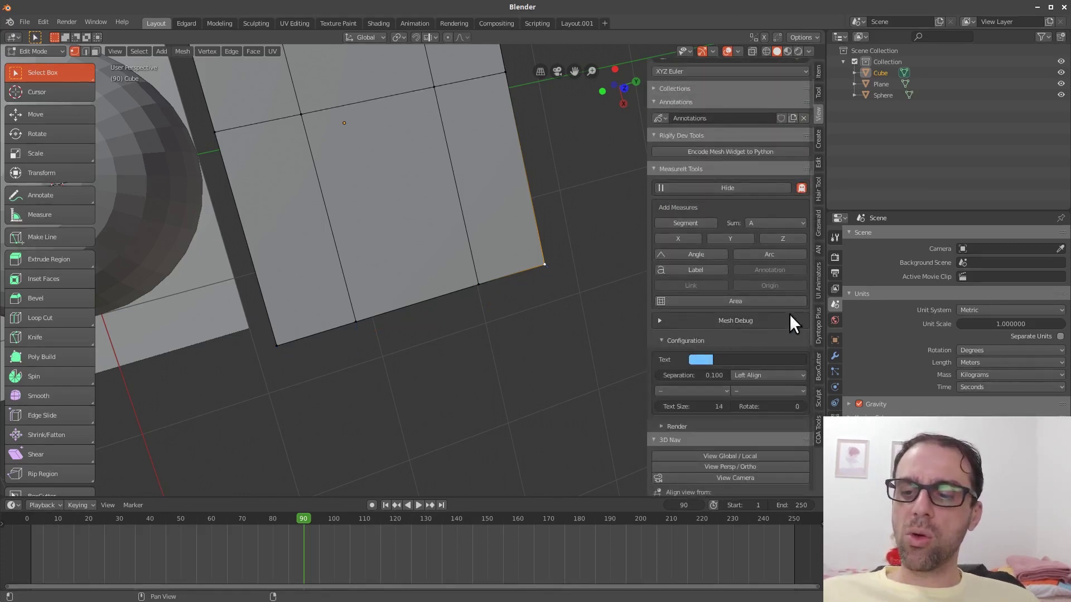
{"action": "left_click", "coordinate": [681, 425]}
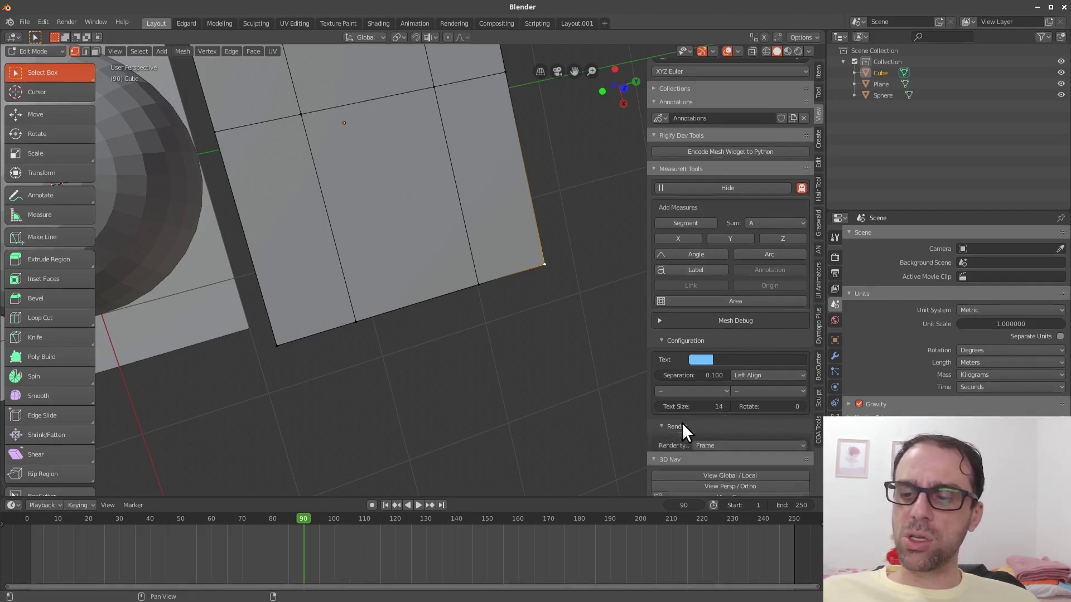
{"action": "scroll", "coordinate": [682, 422], "scroll_direction": "down", "scroll_amount": 5}
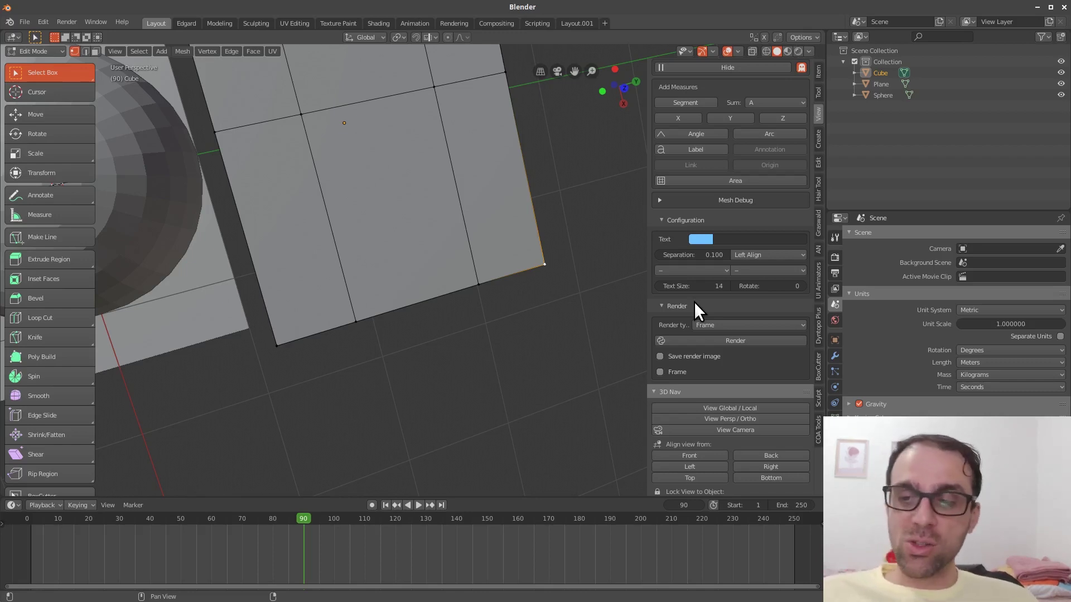
- Add a MeasureIt area measure for the narrow outer face on the near half of the cube's top
{"action": "scroll", "coordinate": [694, 301], "scroll_direction": "up", "scroll_amount": 2}
{"action": "left_click", "coordinate": [479, 285], "text": "shift"}
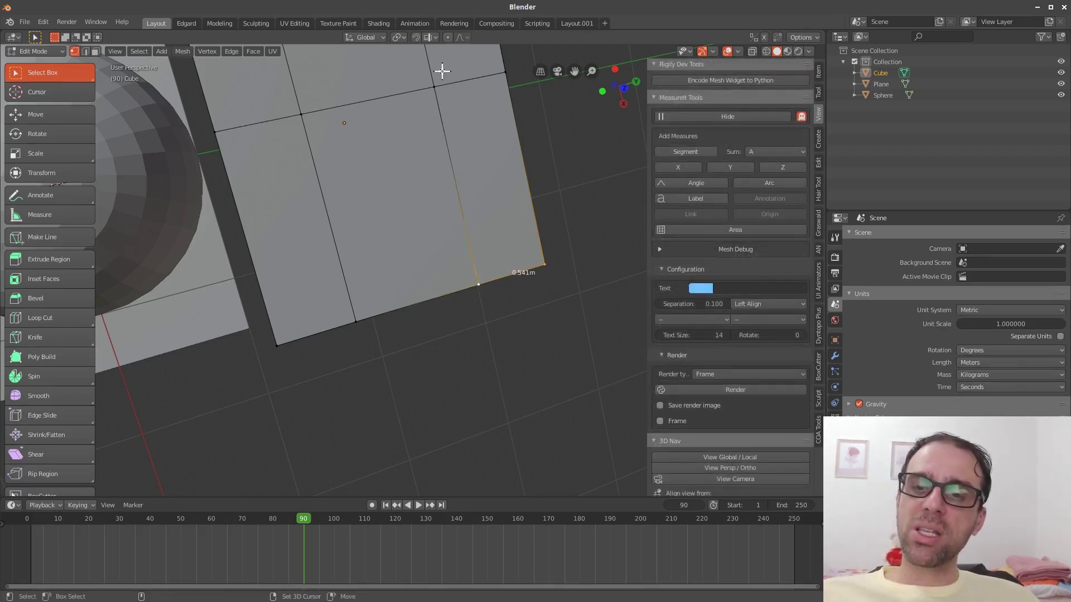
{"action": "left_click", "coordinate": [506, 70], "text": "shift"}
{"action": "left_click", "coordinate": [434, 87], "text": "shift"}
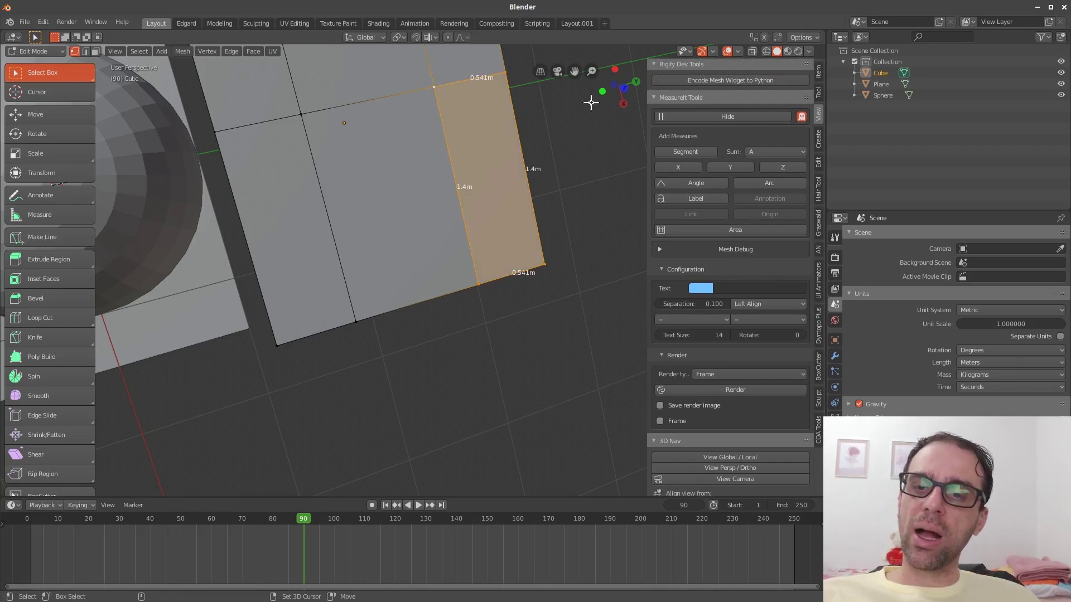
{"action": "left_click", "coordinate": [760, 228]}
{"action": "middle_click_drag", "start_coordinate": [578, 304], "coordinate": [513, 349]}
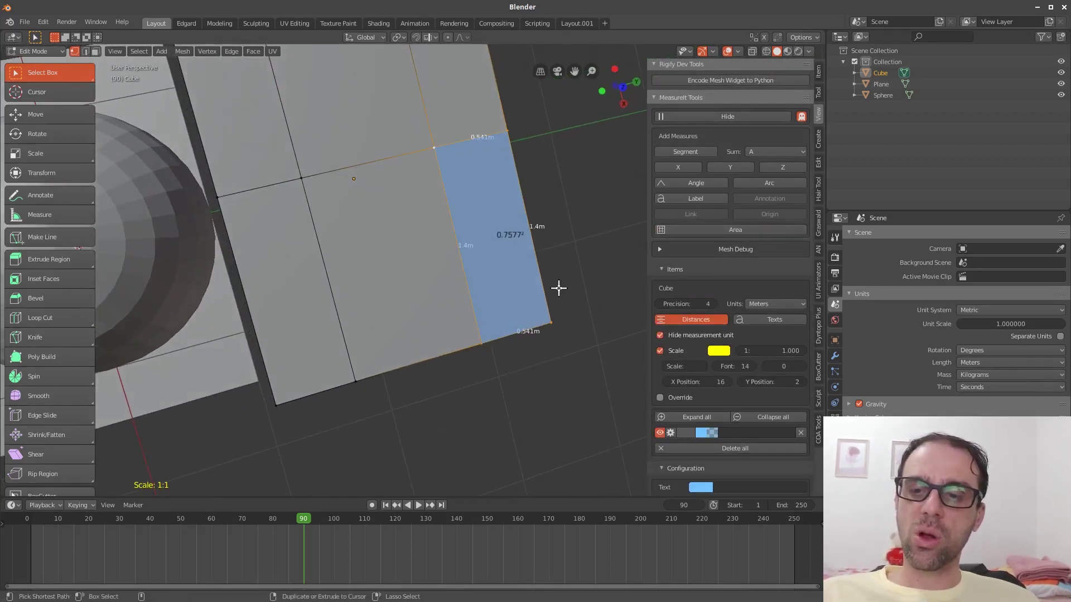
- Select the vertices around the whole near half of the cube's top and add an area measure for it
{"action": "key", "text": "ctrl+z"}
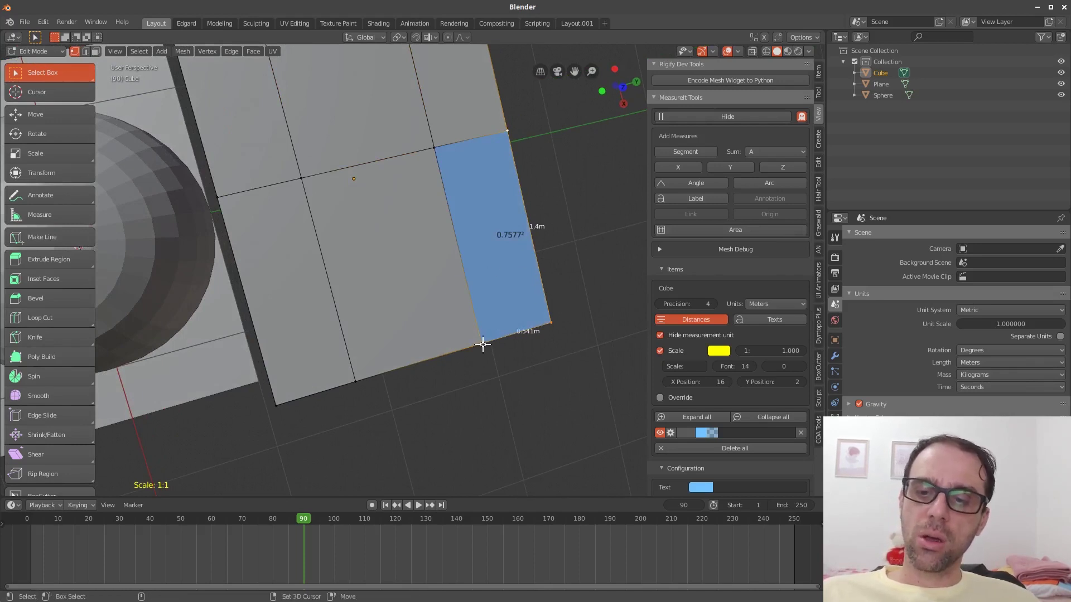
{"action": "key", "text": "ctrl+z"}
{"action": "left_click", "coordinate": [350, 380], "text": "shift"}
{"action": "left_click", "coordinate": [283, 406], "text": "shift"}
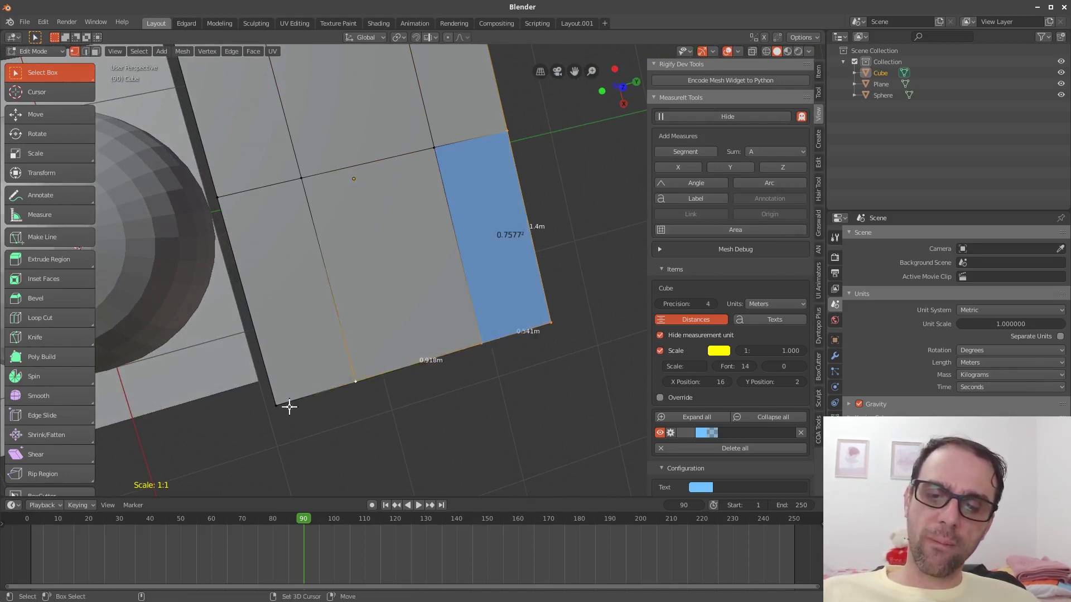
{"action": "left_click", "coordinate": [218, 197], "text": "shift"}
{"action": "left_click", "coordinate": [302, 178], "text": "shift"}
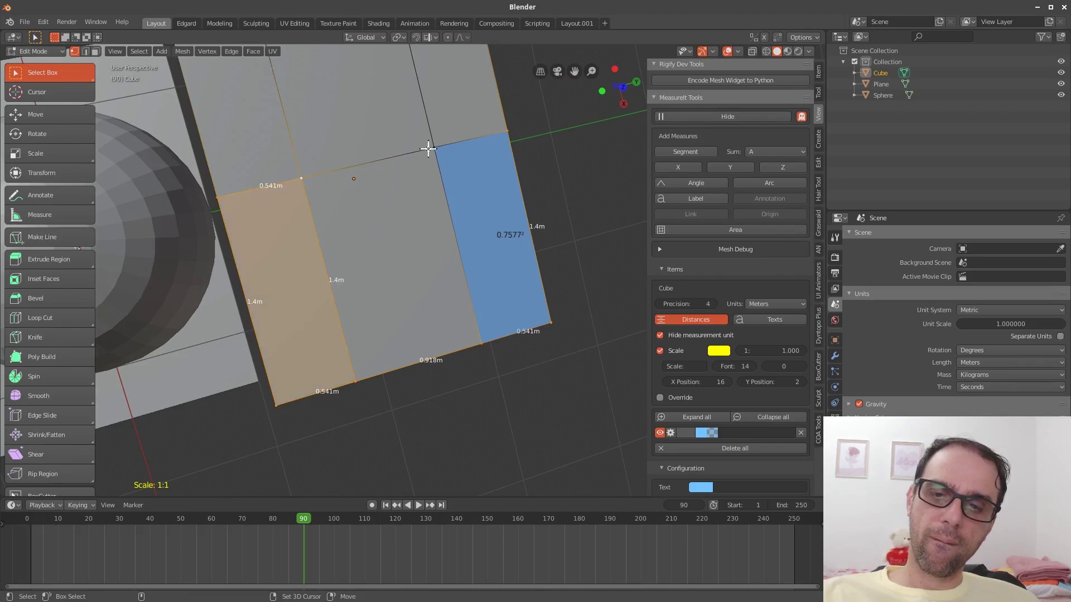
{"action": "left_click", "coordinate": [434, 149], "text": "shift"}
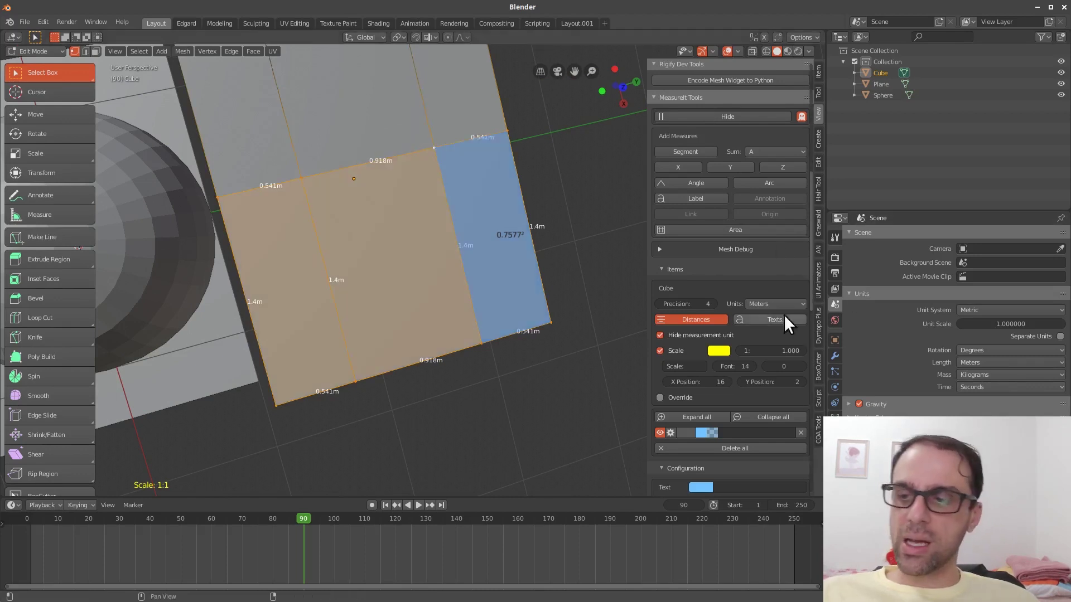
{"action": "left_click", "coordinate": [755, 229]}
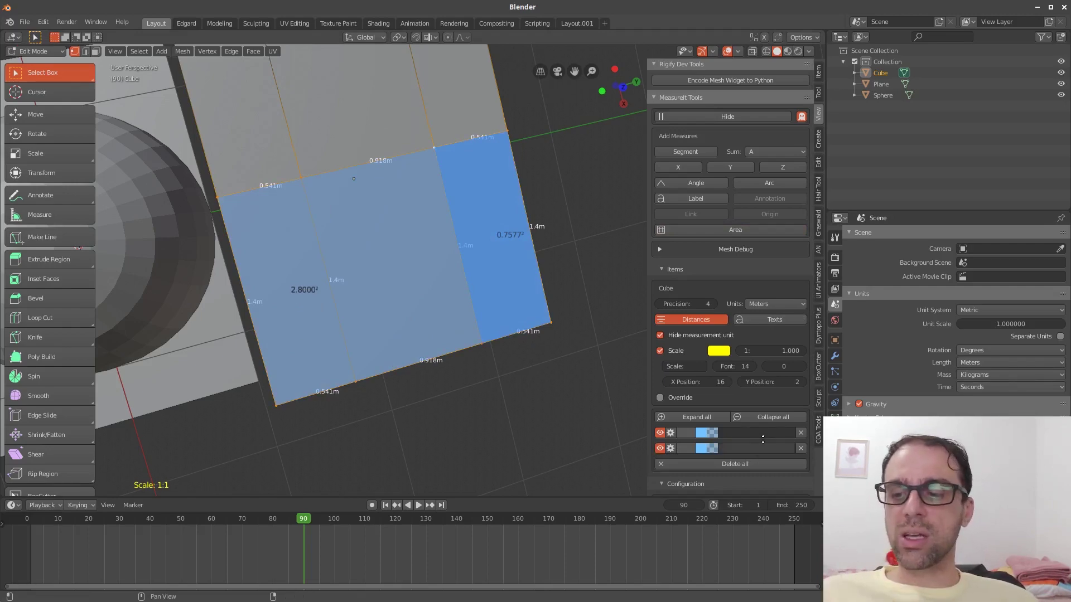
- Set the MeasureIt precision to 3 and delete both area measures
{"action": "scroll", "coordinate": [762, 438], "scroll_direction": "down", "scroll_amount": 8}
{"action": "scroll", "coordinate": [764, 335], "scroll_direction": "down", "scroll_amount": 6}
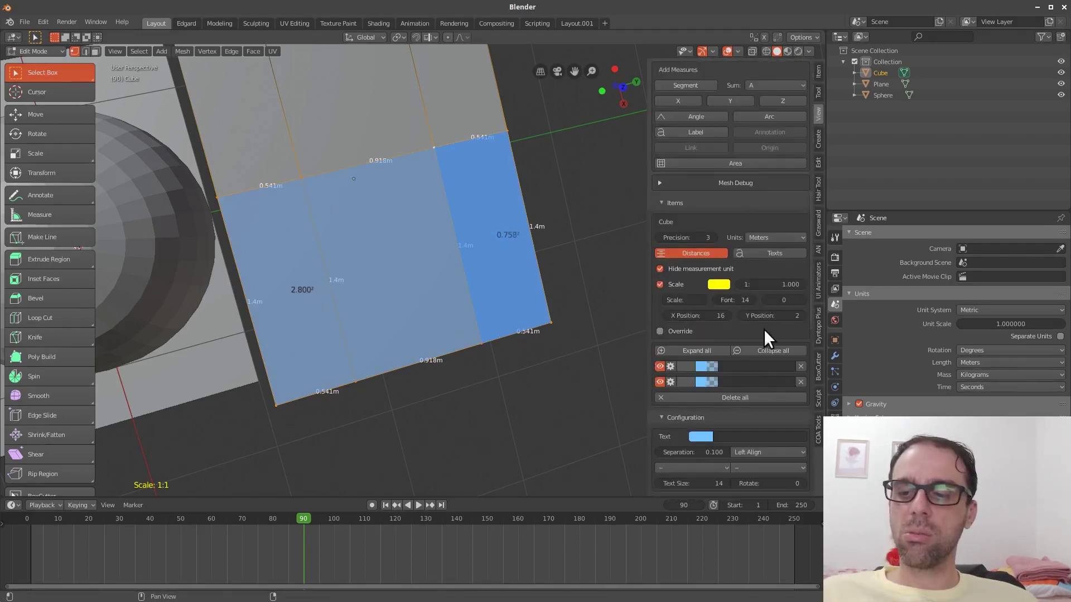
{"action": "scroll", "coordinate": [786, 332], "scroll_direction": "down", "scroll_amount": 2}
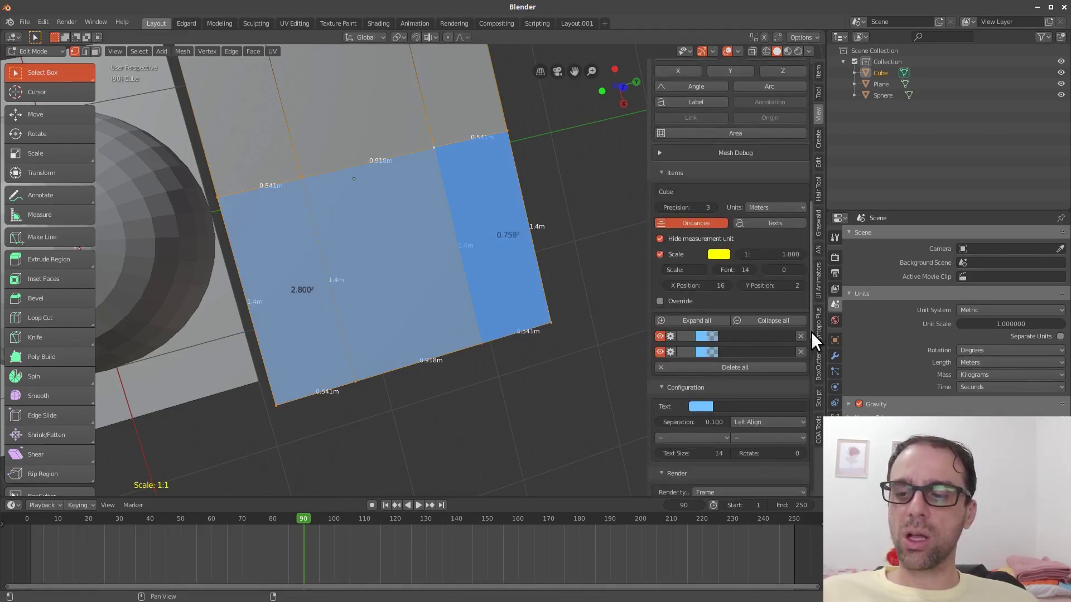
{"action": "left_click", "coordinate": [801, 336]}
{"action": "left_click", "coordinate": [801, 337]}
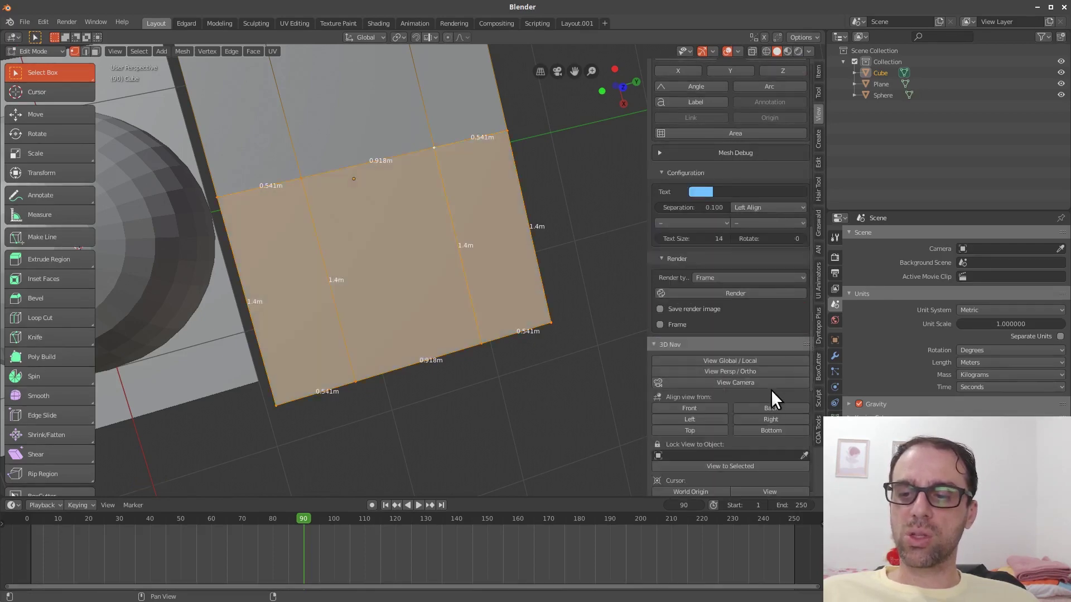
- Add X-axis measures for all the selected vertices on the near half of the cube's top
{"action": "scroll", "coordinate": [764, 335], "scroll_direction": "up", "scroll_amount": 6}
{"action": "scroll", "coordinate": [755, 300], "scroll_direction": "up", "scroll_amount": 2}
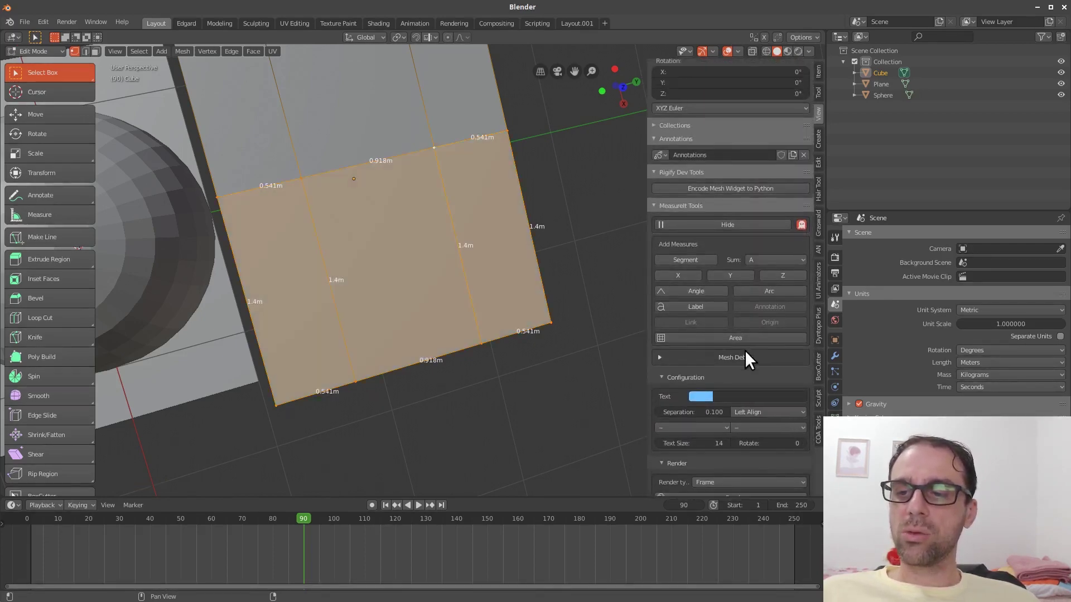
{"action": "left_click", "coordinate": [689, 273]}
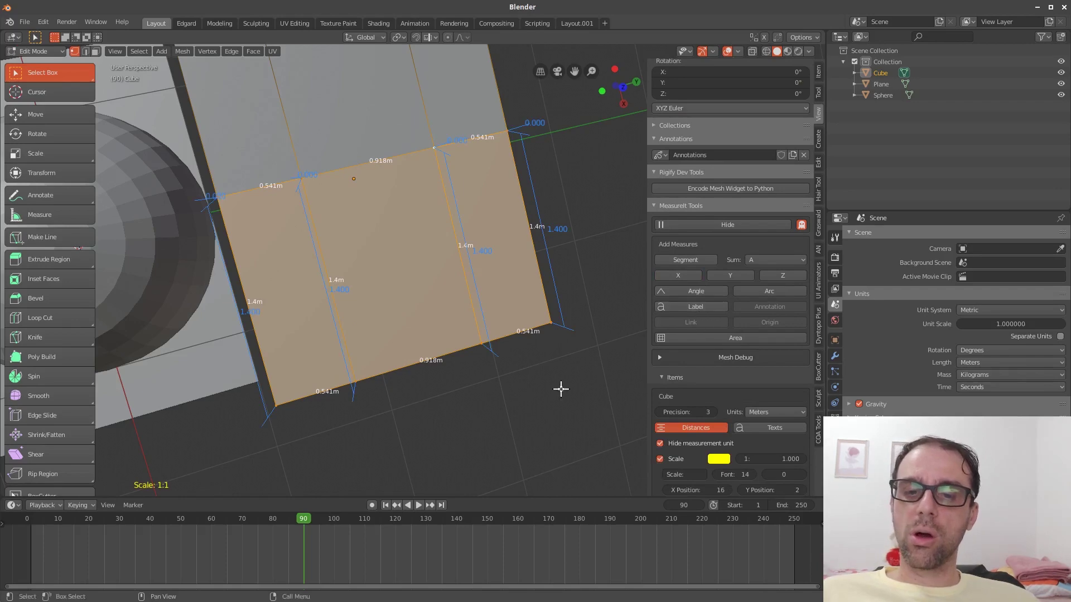
{"action": "middle_click_drag", "start_coordinate": [559, 387], "coordinate": [477, 410]}
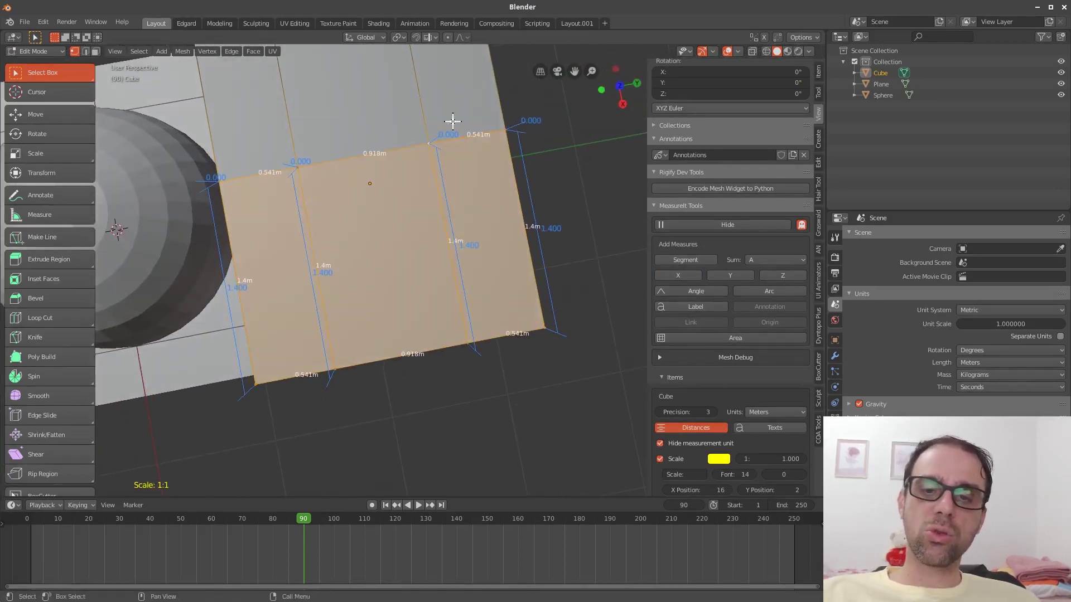
- Undo the last vertex selection and add Y-axis and Z-axis measures for the remaining selected vertices
{"action": "key", "text": "ctrl+z"}
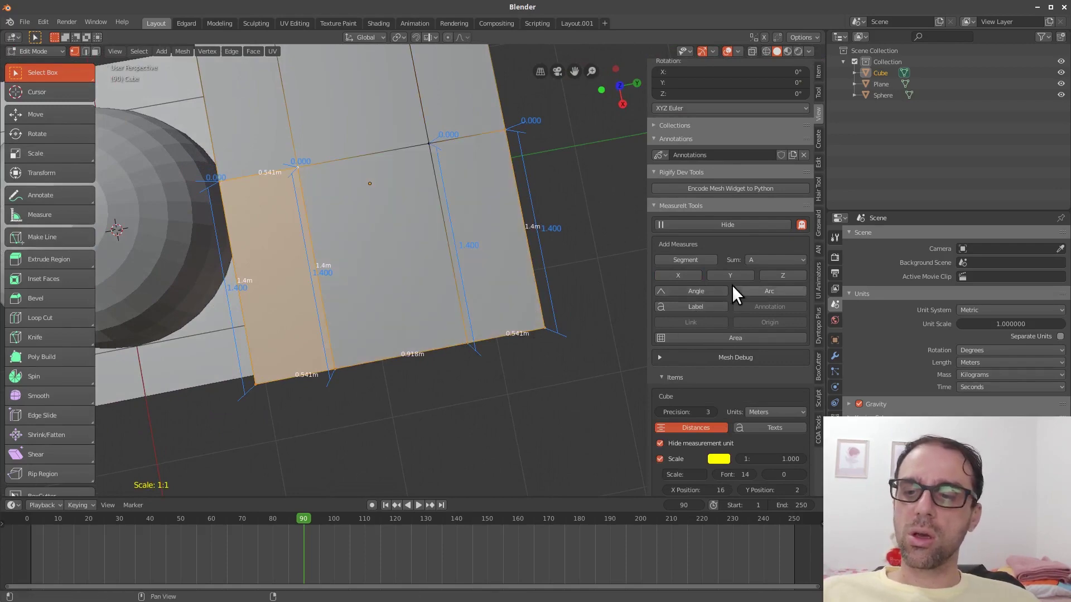
{"action": "left_click", "coordinate": [738, 274]}
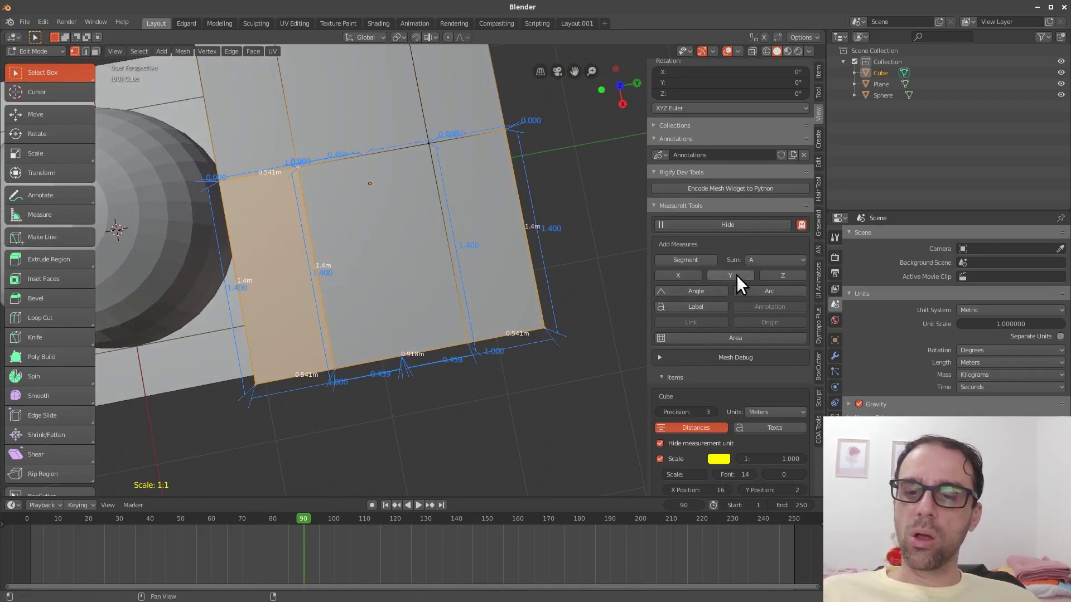
{"action": "left_click", "coordinate": [783, 275]}
{"action": "middle_click_drag", "start_coordinate": [581, 394], "coordinate": [547, 325]}
{"action": "middle_click_drag", "start_coordinate": [547, 385], "coordinate": [531, 398]}
- Delete all the X, Y and Z axis measures from the cube
{"action": "scroll", "coordinate": [775, 394], "scroll_direction": "down", "scroll_amount": 10}
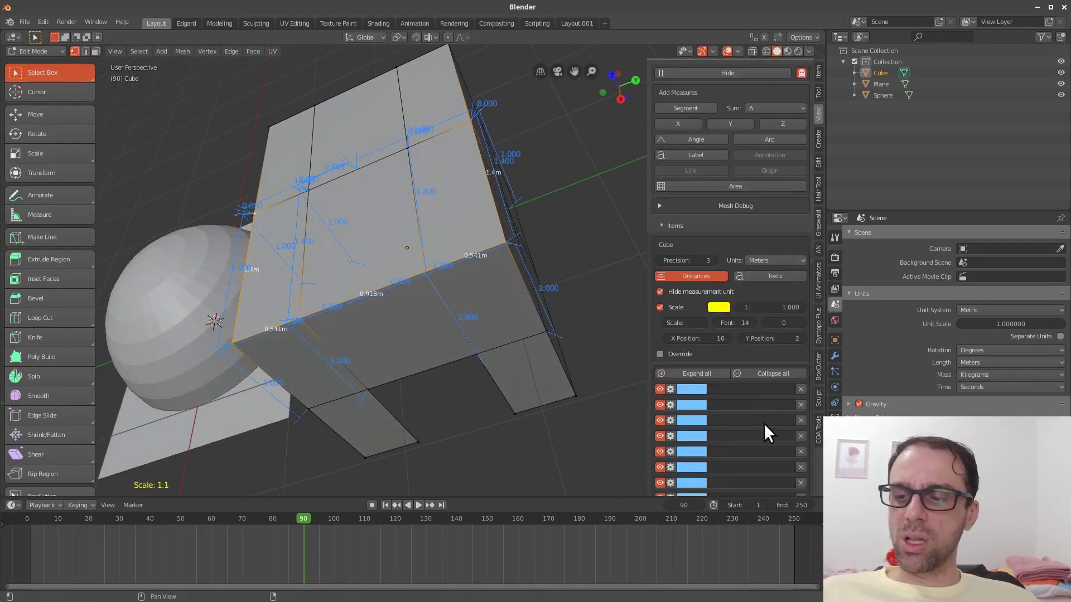
{"action": "scroll", "coordinate": [768, 435], "scroll_direction": "down", "scroll_amount": 5}
{"action": "left_click", "coordinate": [776, 253]}
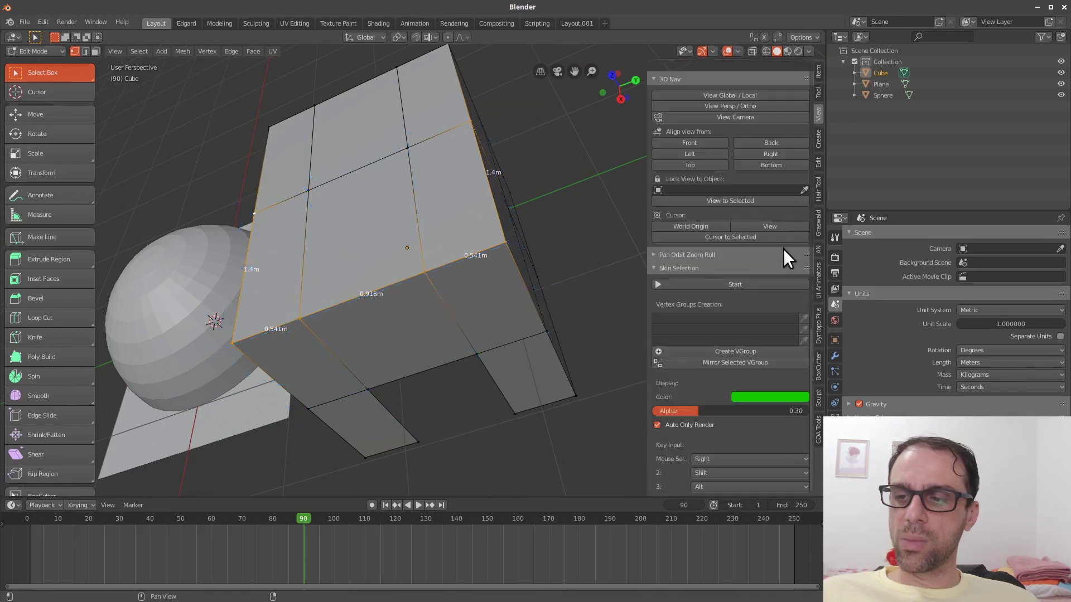
- Add an X-axis measure from the single near outer corner vertex of the cube's top
{"action": "middle_click_drag", "start_coordinate": [610, 330], "coordinate": [580, 178]}
{"action": "scroll", "coordinate": [730, 341], "scroll_direction": "up", "scroll_amount": 12}
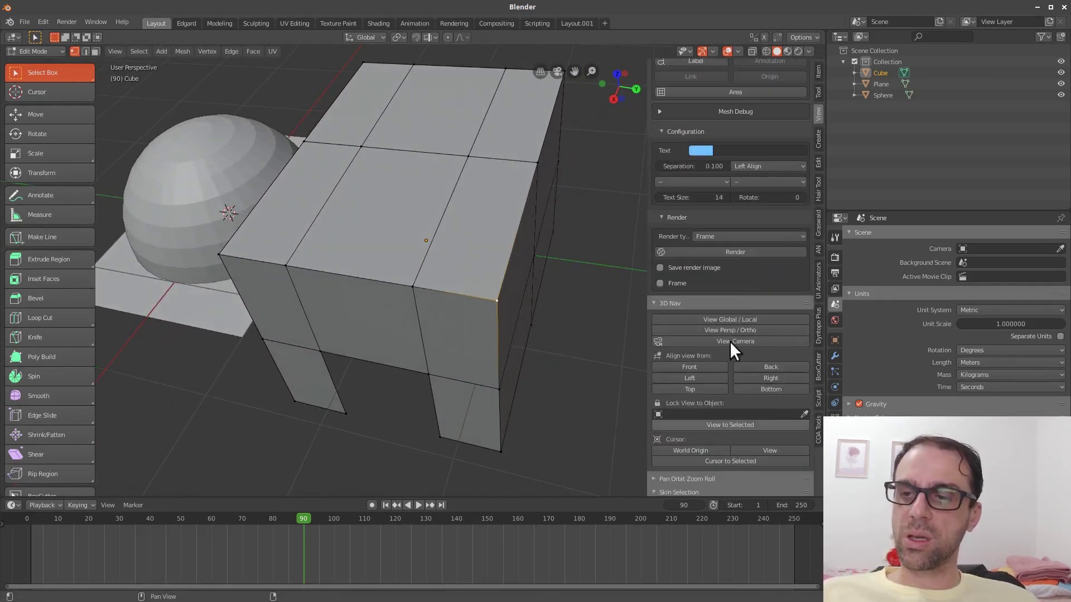
{"action": "left_click", "coordinate": [686, 246]}
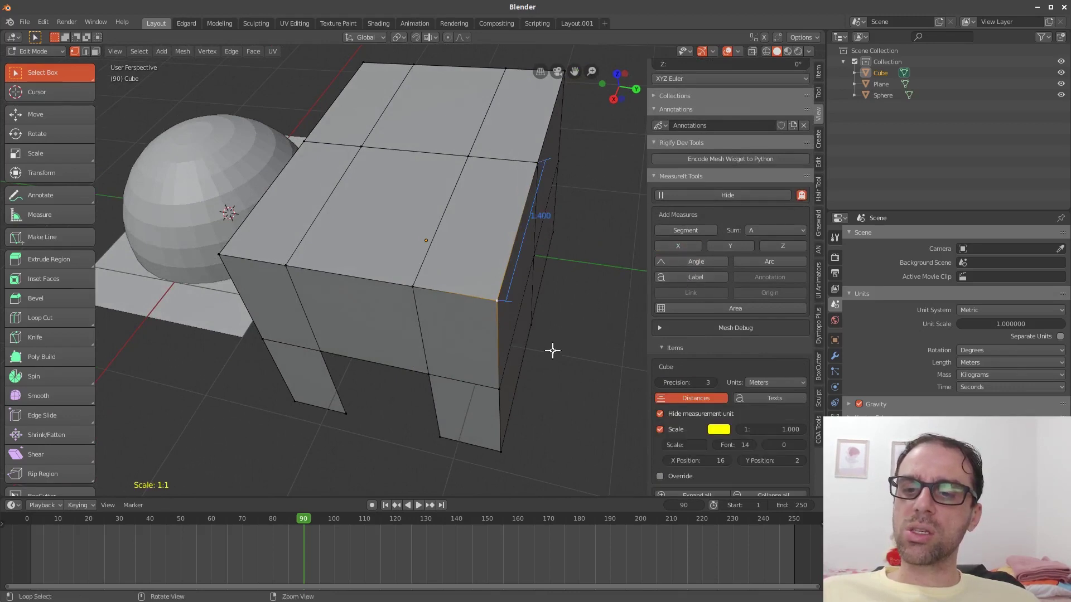
{"action": "middle_click_drag", "start_coordinate": [552, 349], "coordinate": [503, 340]}
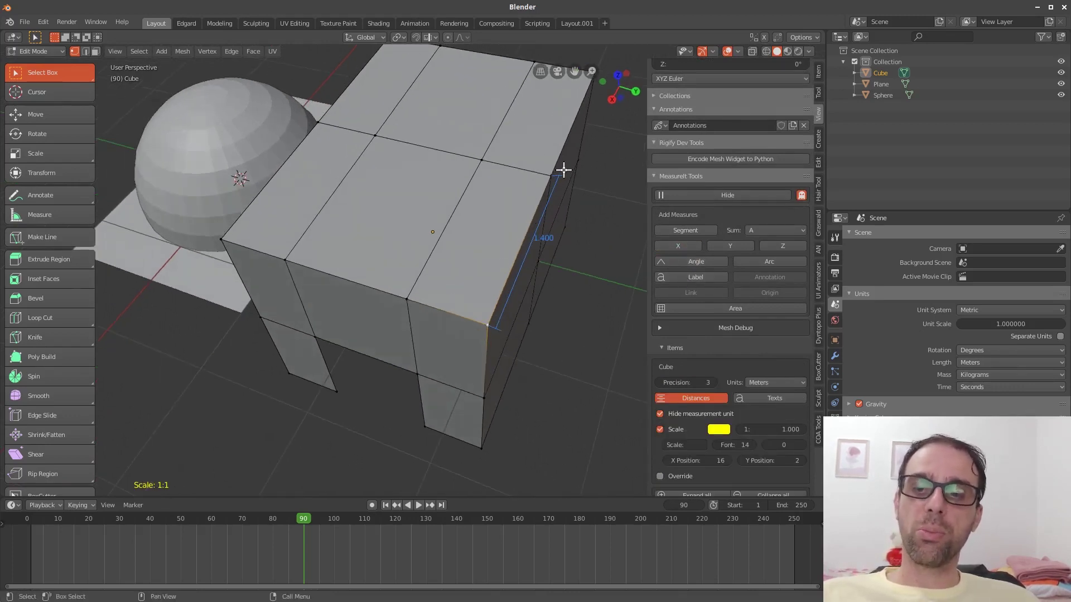
- Add Y-axis and Z-axis measures from the same corner vertex
{"action": "left_click", "coordinate": [740, 245]}
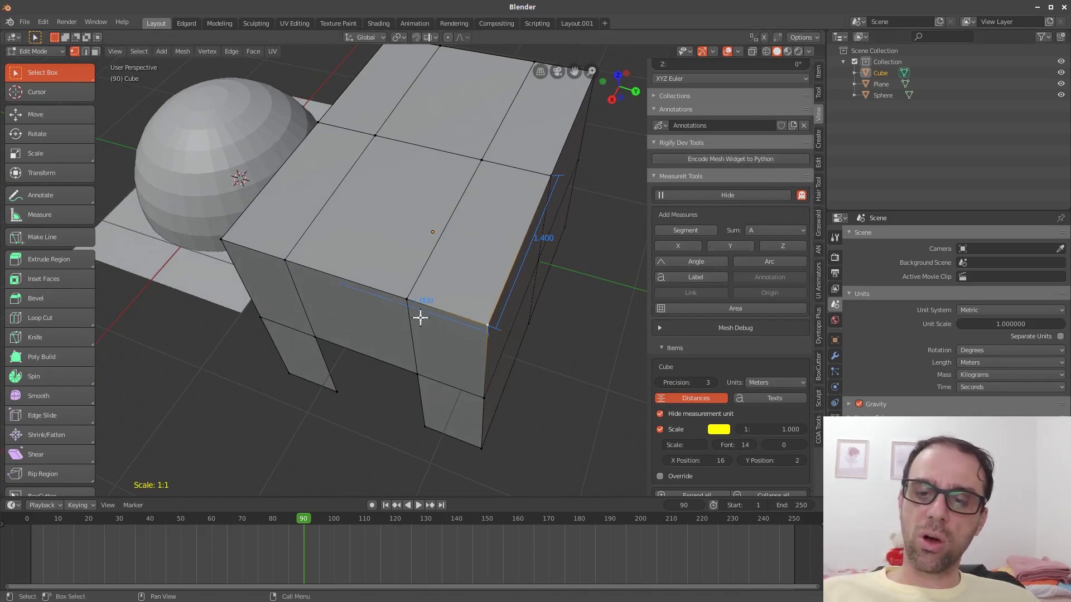
{"action": "middle_click_drag", "start_coordinate": [412, 375], "coordinate": [428, 421]}
{"action": "middle_click_drag", "start_coordinate": [514, 413], "coordinate": [404, 405]}
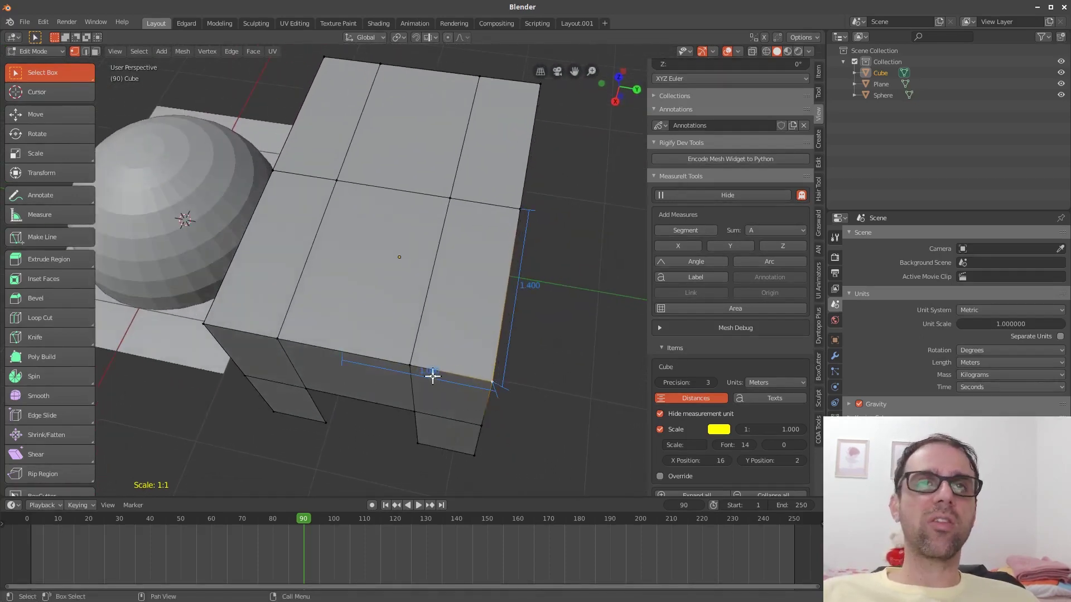
{"action": "left_click", "coordinate": [783, 246]}
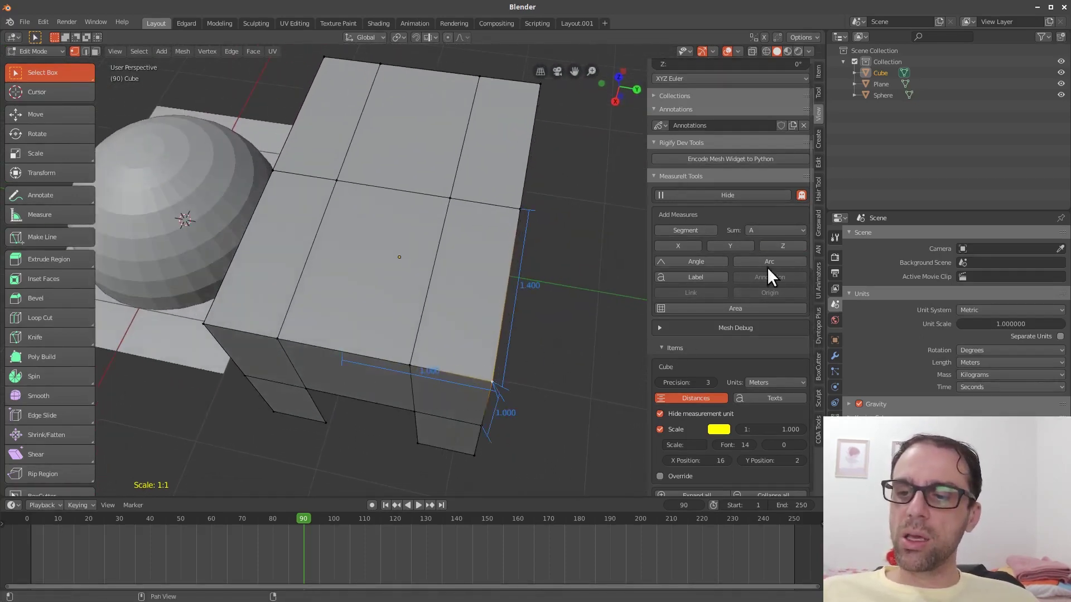
{"action": "middle_click_drag", "start_coordinate": [545, 461], "coordinate": [544, 424]}
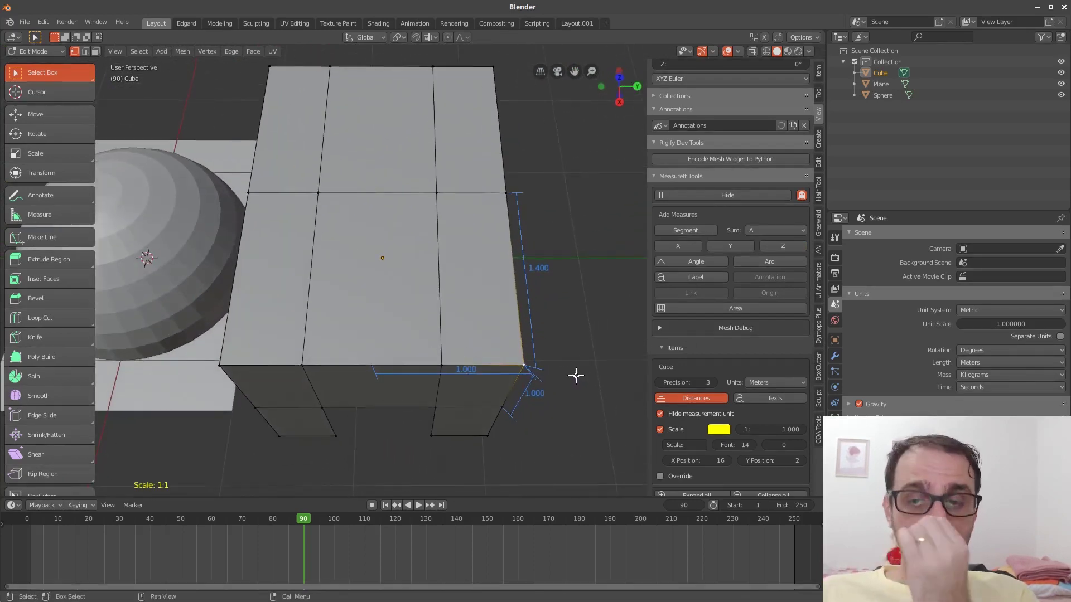
- Select the crosswise edge loop on the cube's top face and slide it toward the far end
{"action": "left_click", "coordinate": [468, 195], "text": "alt"}
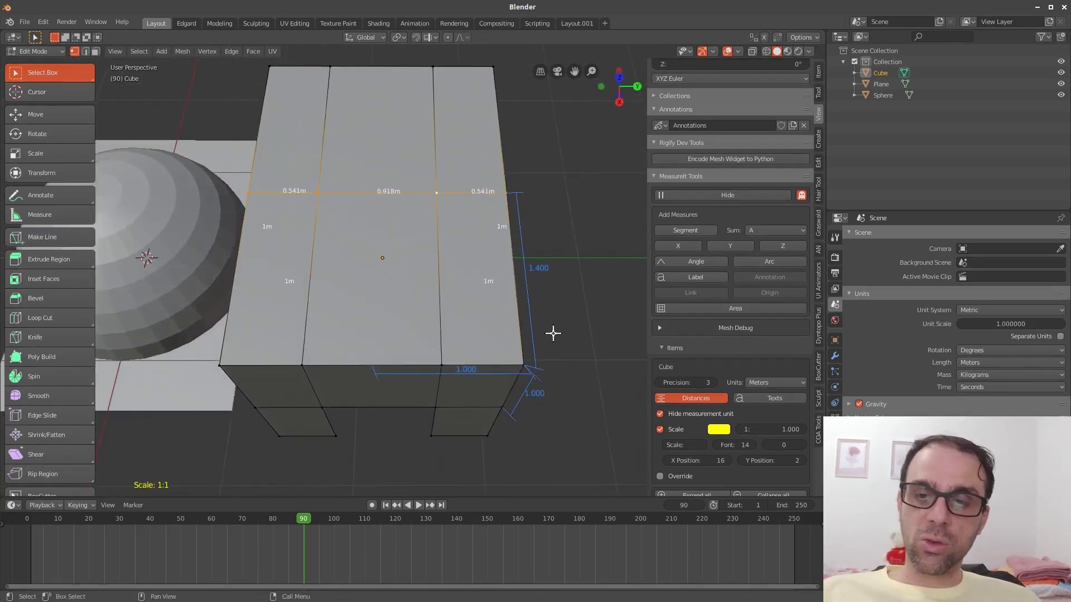
{"action": "key", "text": "g"}
{"action": "key", "text": "g"}
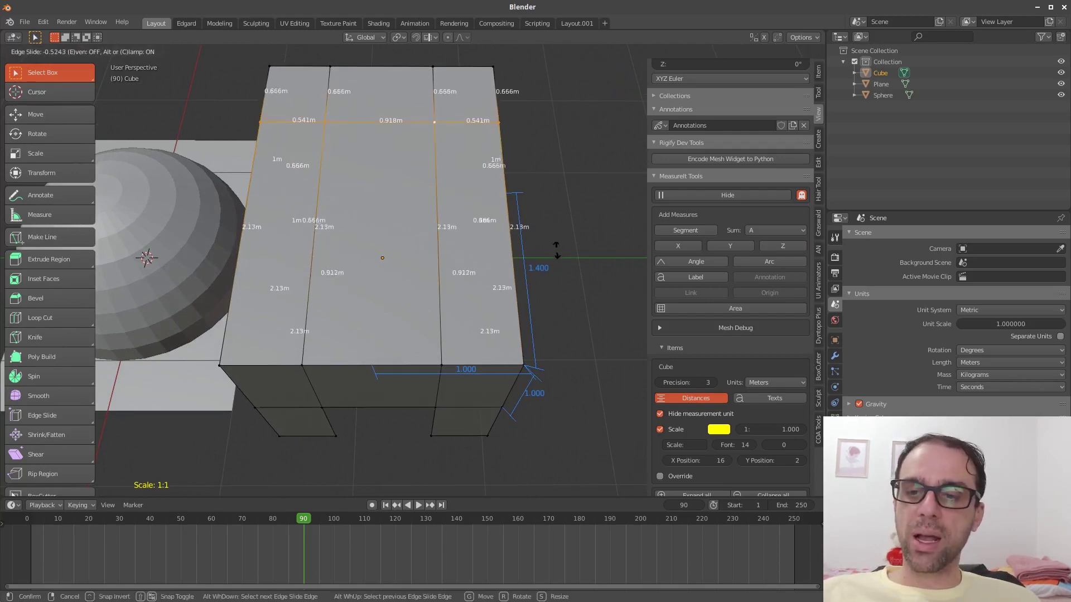
{"action": "left_click", "coordinate": [556, 238]}
- Replace the cube's measures with X-axis and Y-axis measures in sum group A from the near outer corner vertex
{"action": "scroll", "coordinate": [747, 428], "scroll_direction": "down", "scroll_amount": 12}
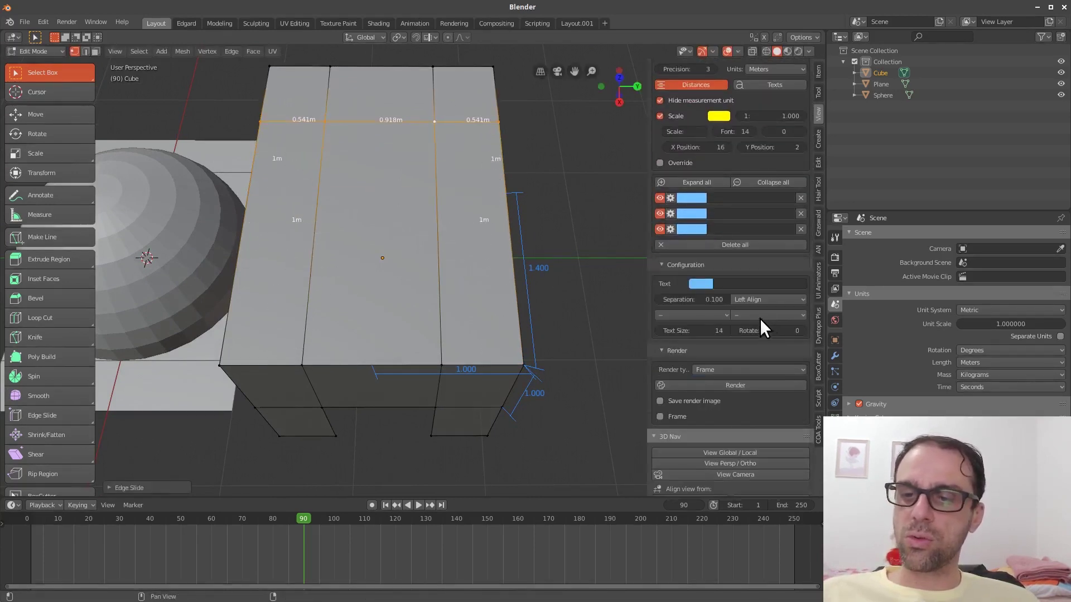
{"action": "middle_click_drag", "start_coordinate": [566, 349], "coordinate": [551, 387], "text": "shift"}
{"action": "left_click", "coordinate": [530, 334]}
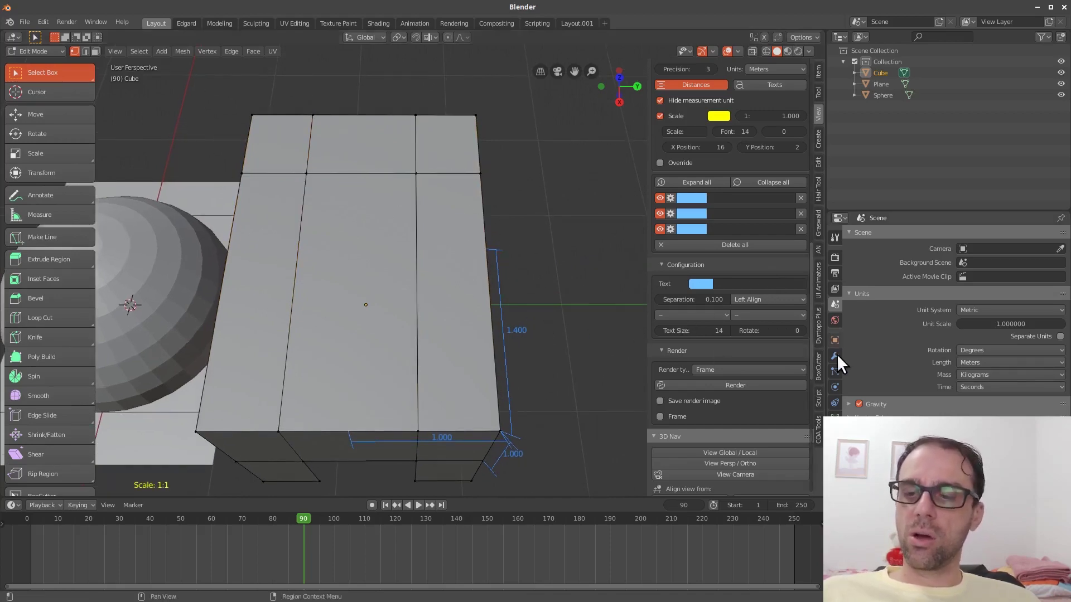
{"action": "scroll", "coordinate": [761, 391], "scroll_direction": "down", "scroll_amount": 2}
{"action": "left_click", "coordinate": [538, 437]}
{"action": "middle_click_drag", "start_coordinate": [537, 437], "coordinate": [526, 451], "text": "shift"}
{"action": "scroll", "coordinate": [744, 235], "scroll_direction": "up", "scroll_amount": 19}
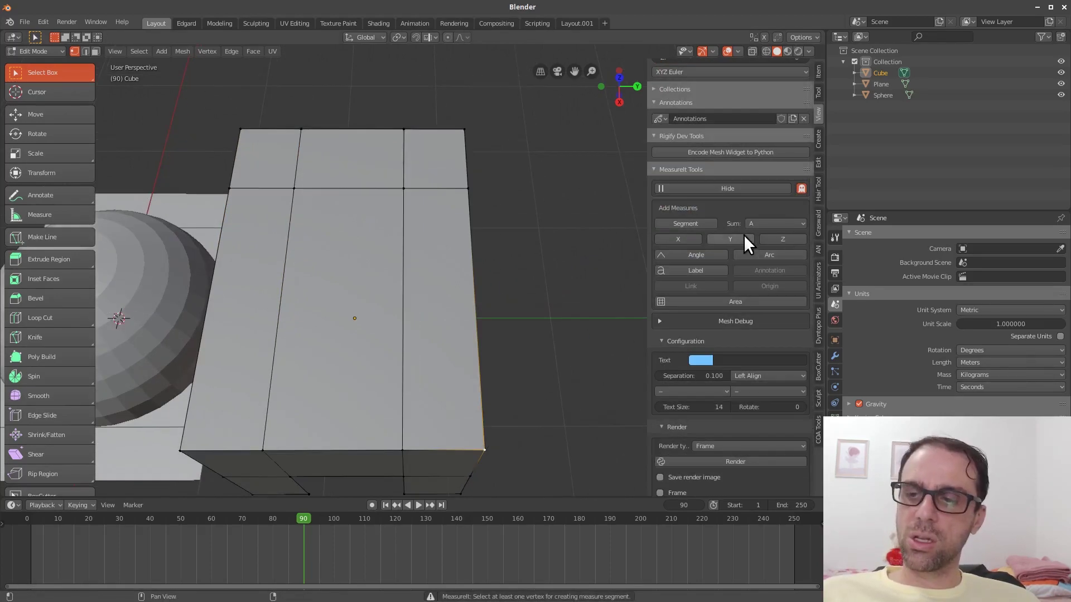
{"action": "left_click", "coordinate": [707, 239]}
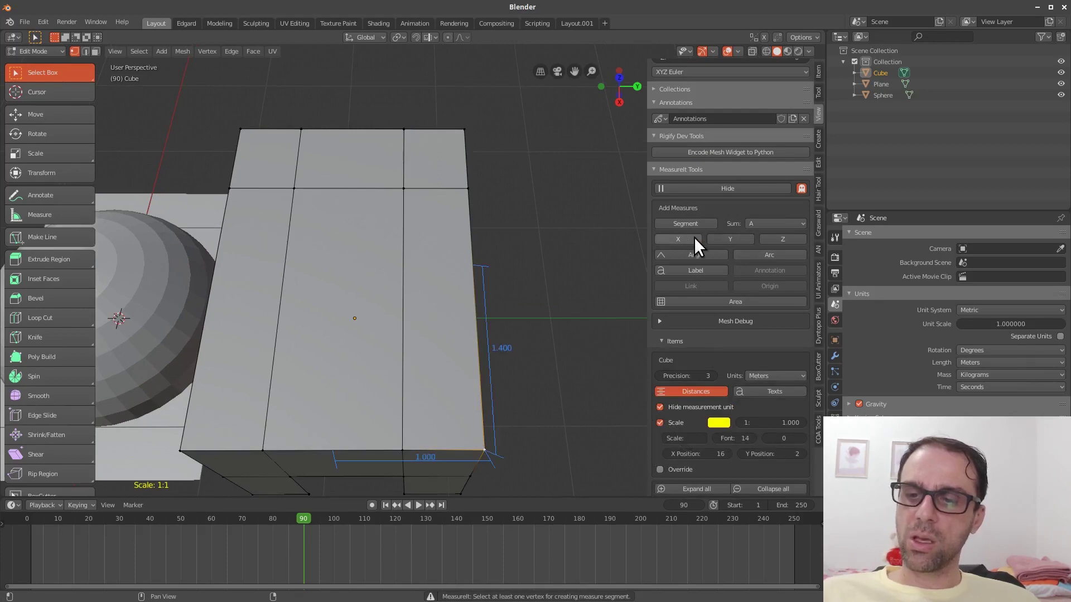
- Set the Sum option for new measures to no group and review the cube's Totals
{"action": "middle_click_drag", "start_coordinate": [557, 362], "coordinate": [460, 457]}
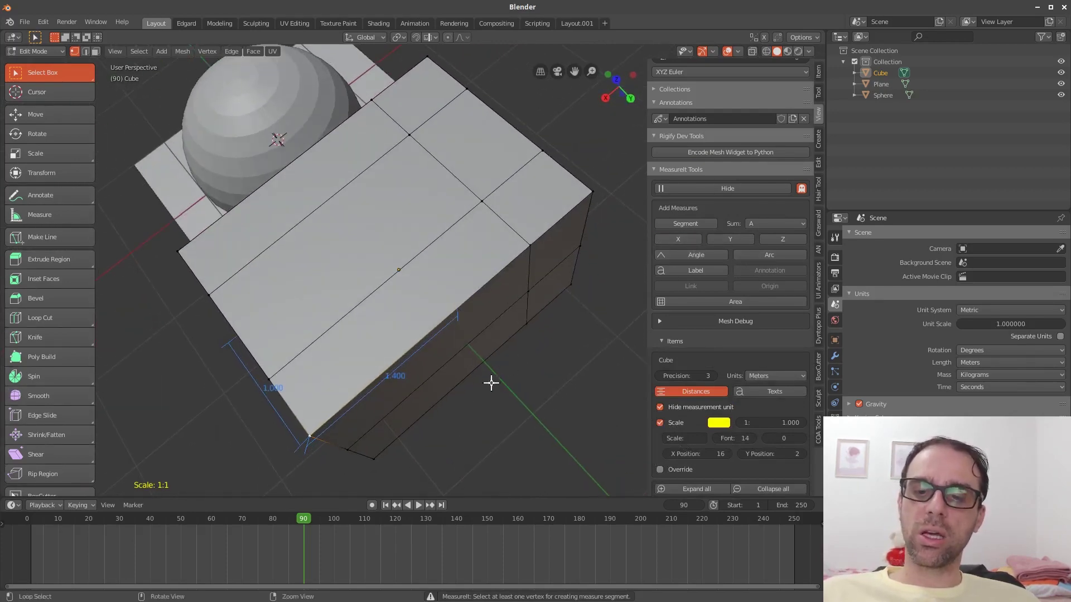
{"action": "mouse_move", "coordinate": [491, 383]}
{"action": "middle_mouse_down"}
{"action": "mouse_move", "coordinate": [531, 349]}
{"action": "mouse_move", "coordinate": [486, 393]}
{"action": "middle_mouse_up"}
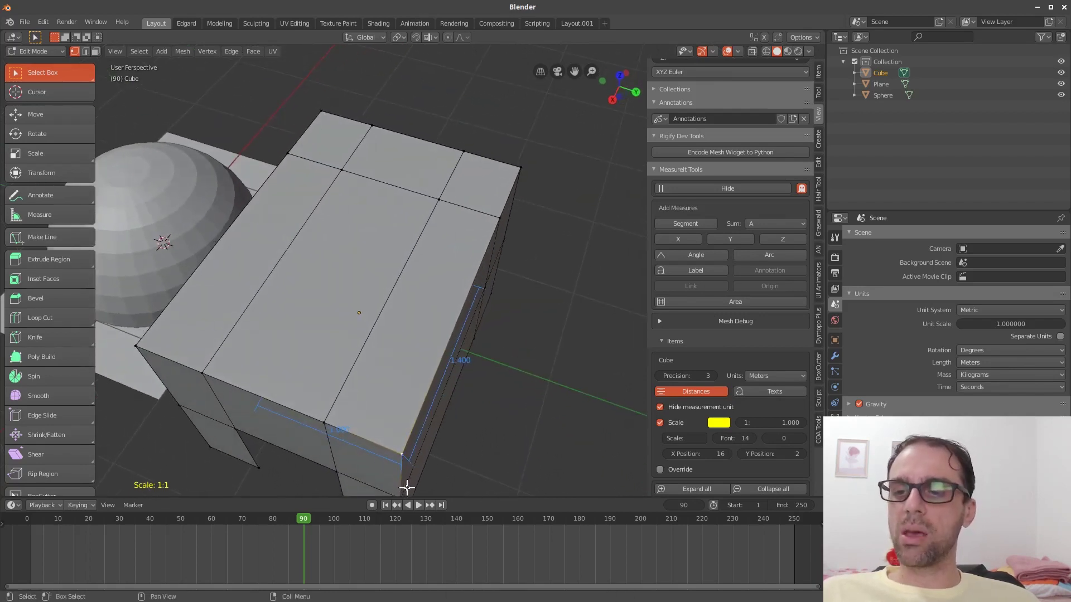
{"action": "left_click", "coordinate": [407, 488], "text": "shift"}
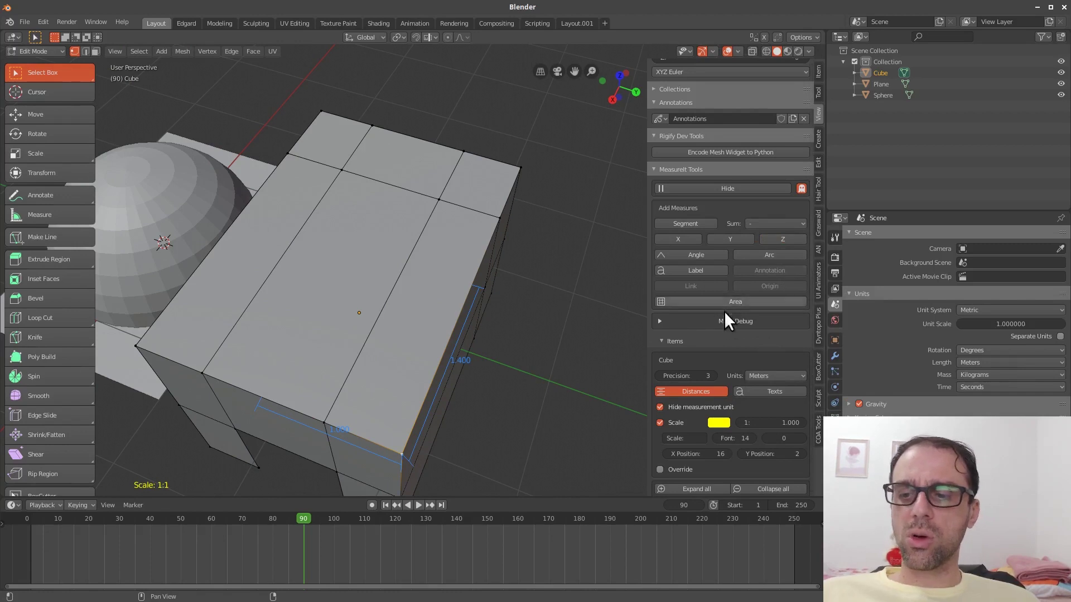
{"action": "scroll", "coordinate": [761, 323], "scroll_direction": "down", "scroll_amount": 10}
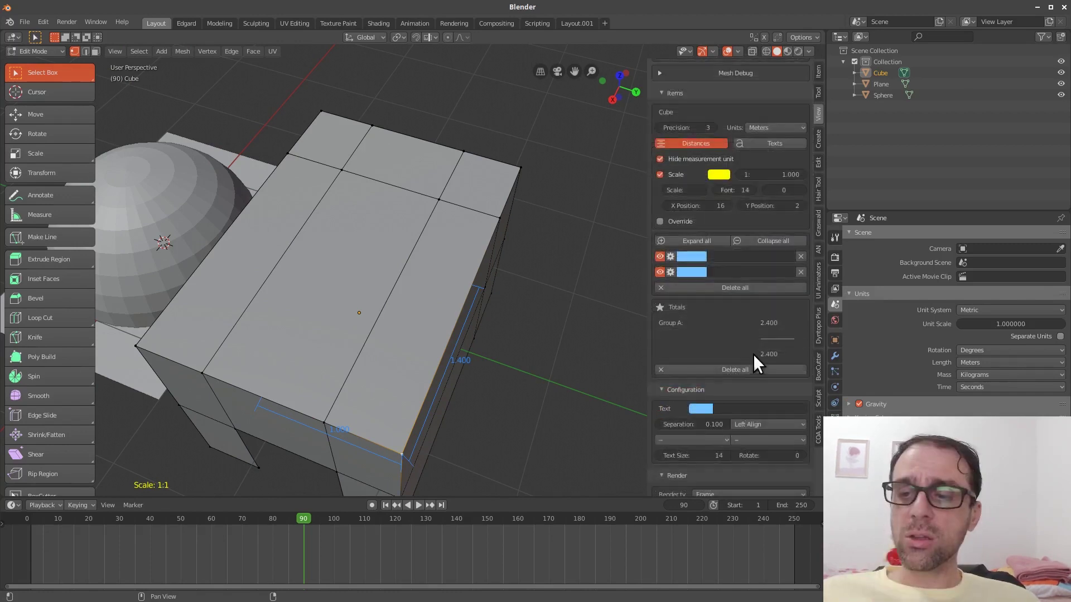
{"action": "middle_click_drag", "start_coordinate": [568, 441], "coordinate": [510, 369], "text": "shift"}
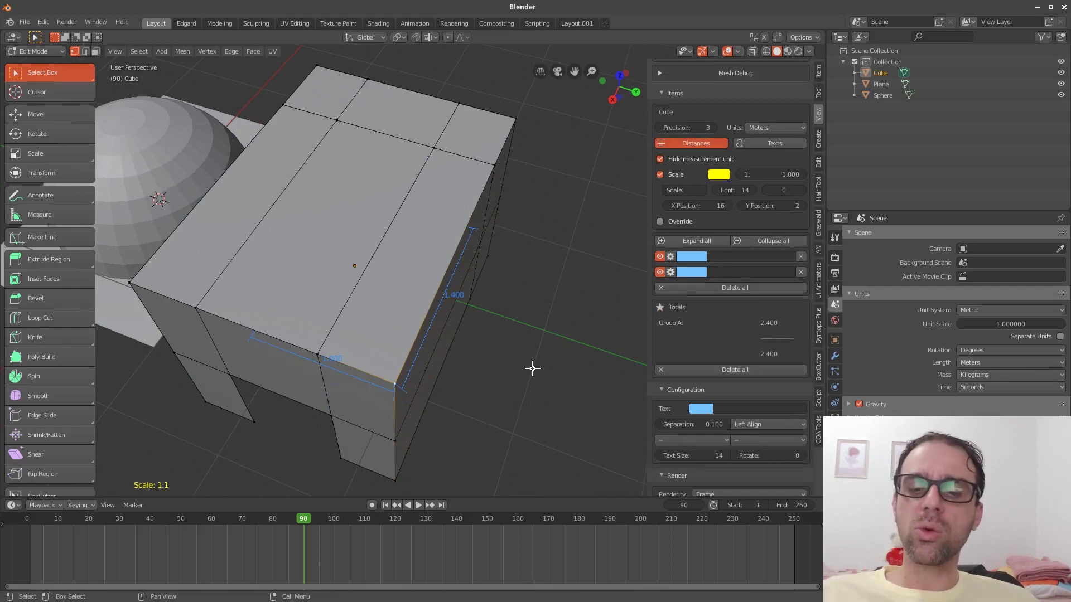
- Try to render the measures with the render type Frame
{"action": "middle_click_drag", "start_coordinate": [767, 381], "coordinate": [780, 213]}
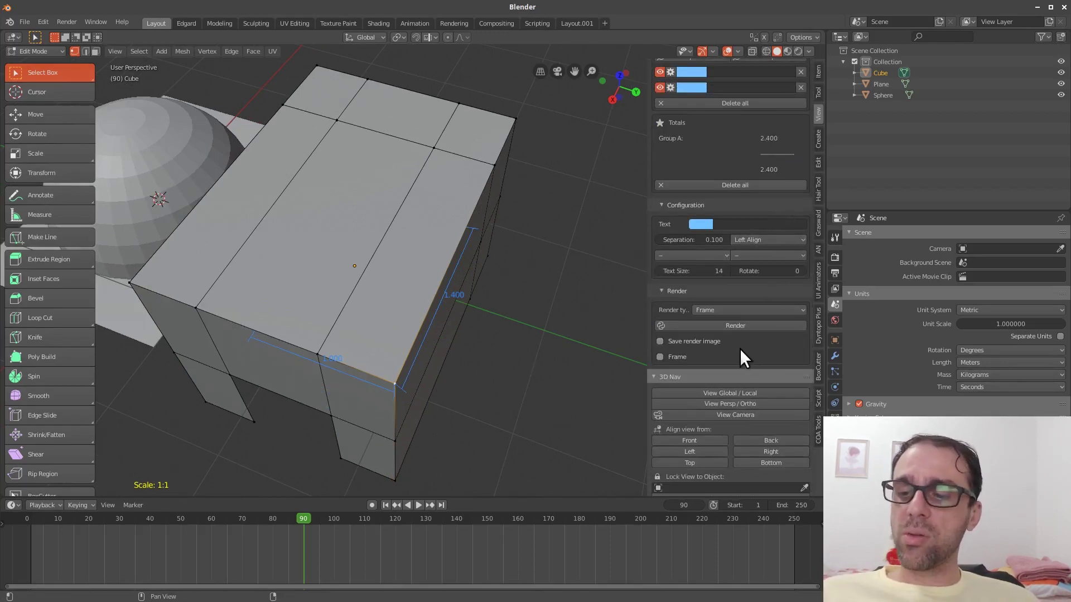
{"action": "left_click", "coordinate": [758, 323]}
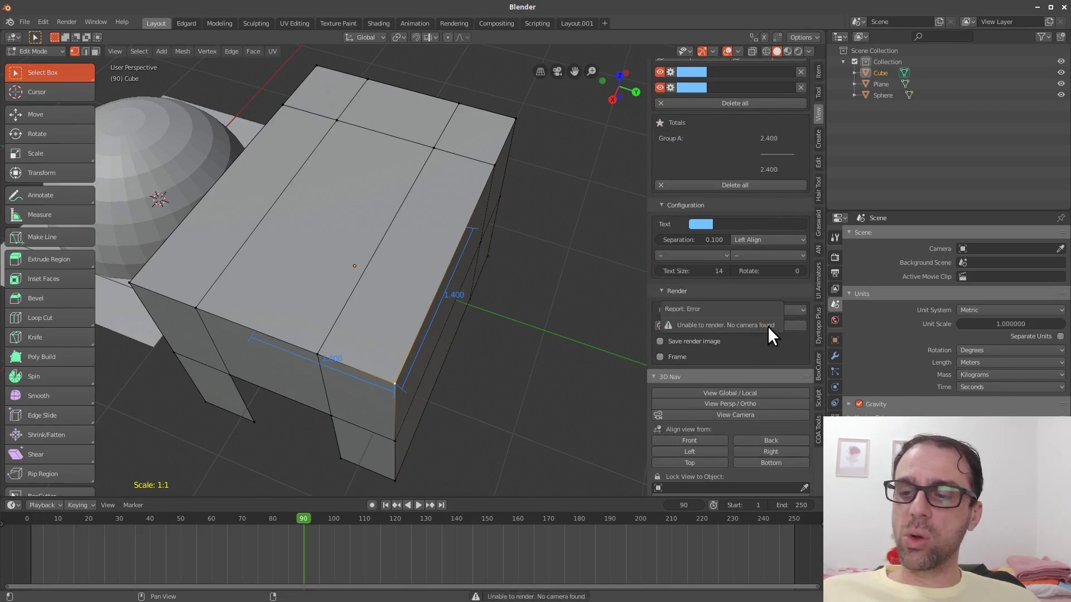
{"action": "left_click", "coordinate": [767, 309]}
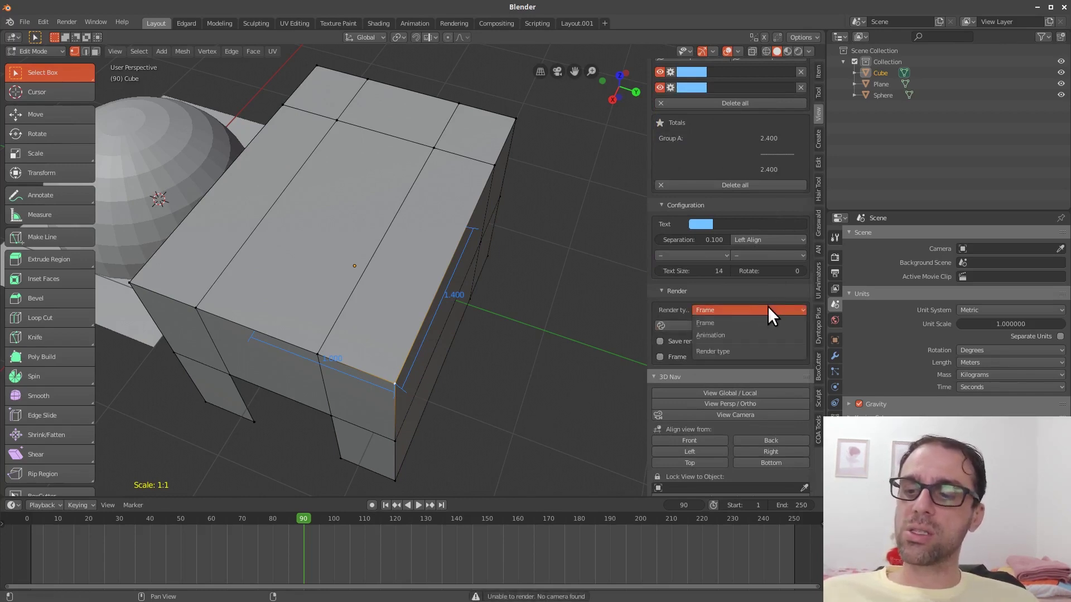
{"action": "left_click", "coordinate": [738, 322]}
- Return to Object Mode, then add a camera and align it to the current view
{"action": "middle_click_drag", "start_coordinate": [484, 342], "coordinate": [480, 330], "text": "shift"}
{"action": "key", "text": "shift+a"}
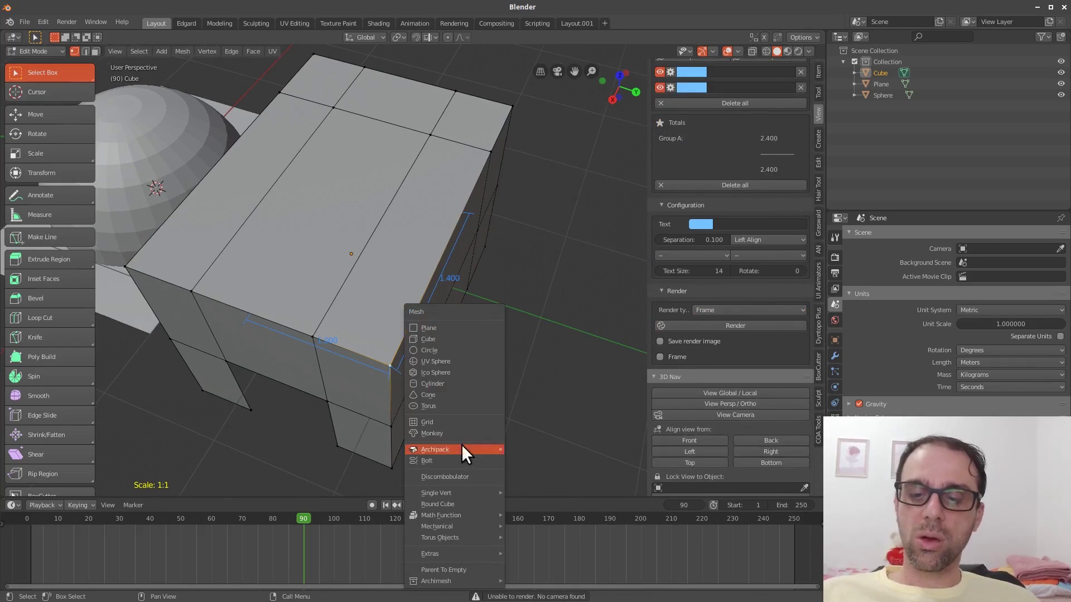
{"action": "key", "text": "Escape"}
{"action": "key", "text": "ctrl+Tab"}
{"action": "left_click", "coordinate": [534, 264]}
{"action": "key", "text": "shift+a"}
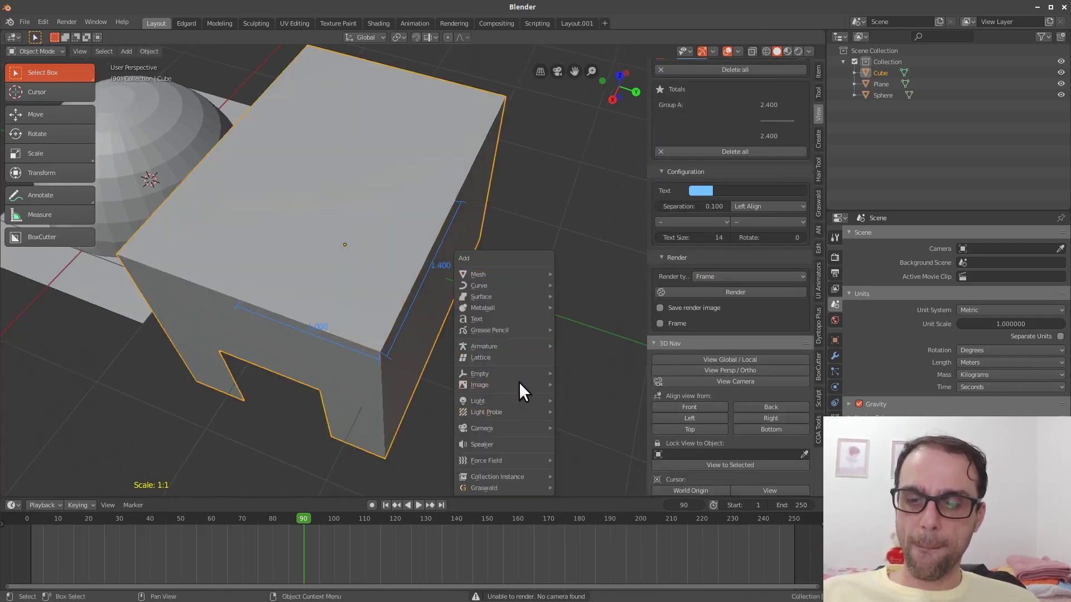
{"action": "left_click", "coordinate": [482, 429]}
{"action": "key", "text": "ctrl+alt+KP_0"}
{"action": "scroll", "coordinate": [752, 292], "scroll_direction": "up", "scroll_amount": 3}
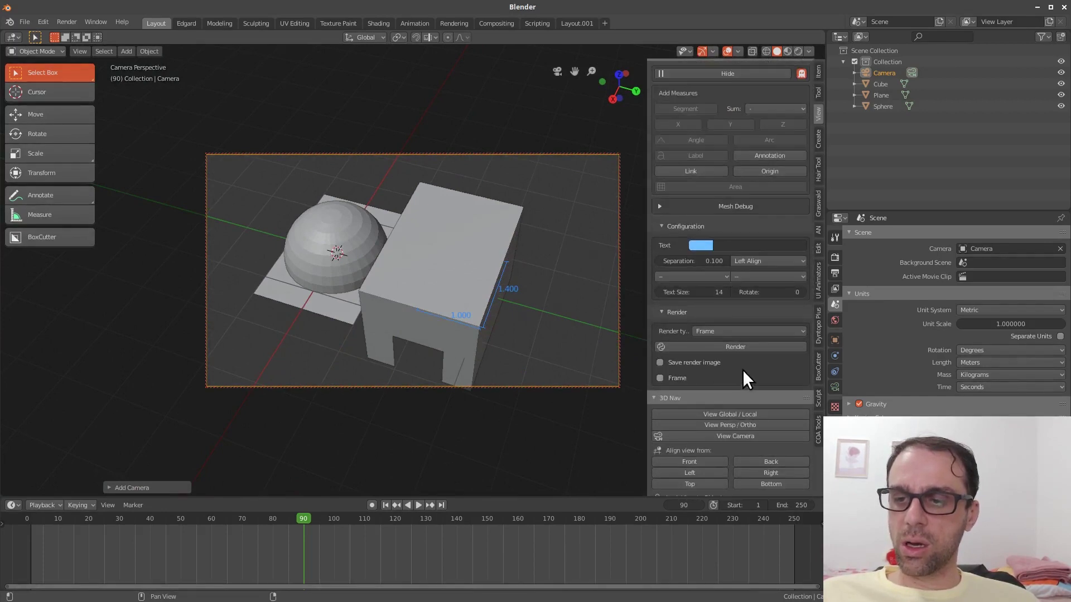
- Render the measures with Save render image enabled and the Frame option off
{"action": "left_click", "coordinate": [747, 346]}
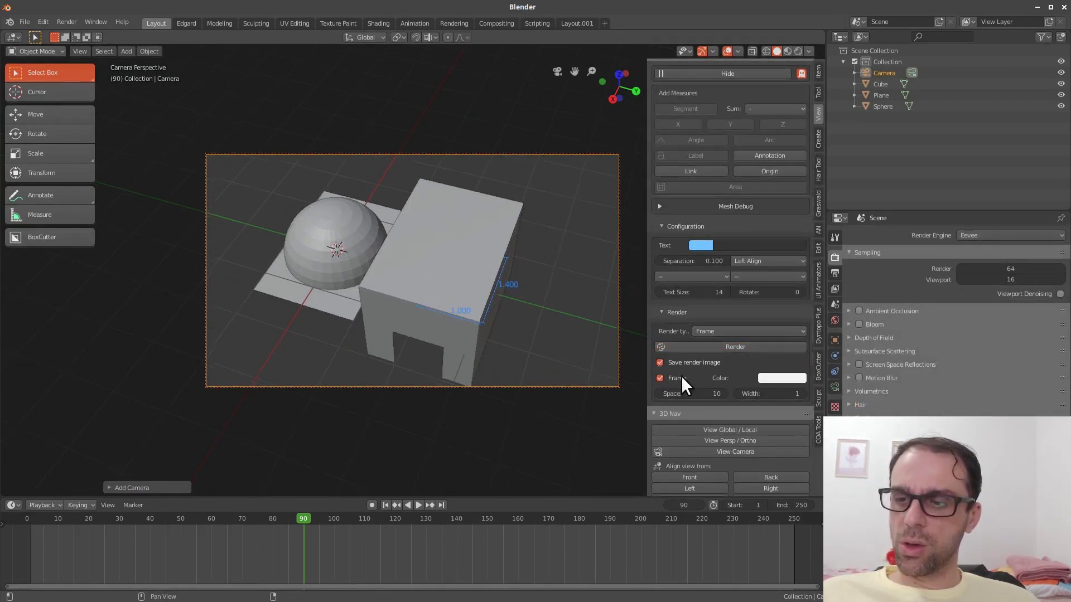
{"action": "left_click", "coordinate": [681, 379]}
{"action": "left_click", "coordinate": [766, 346]}
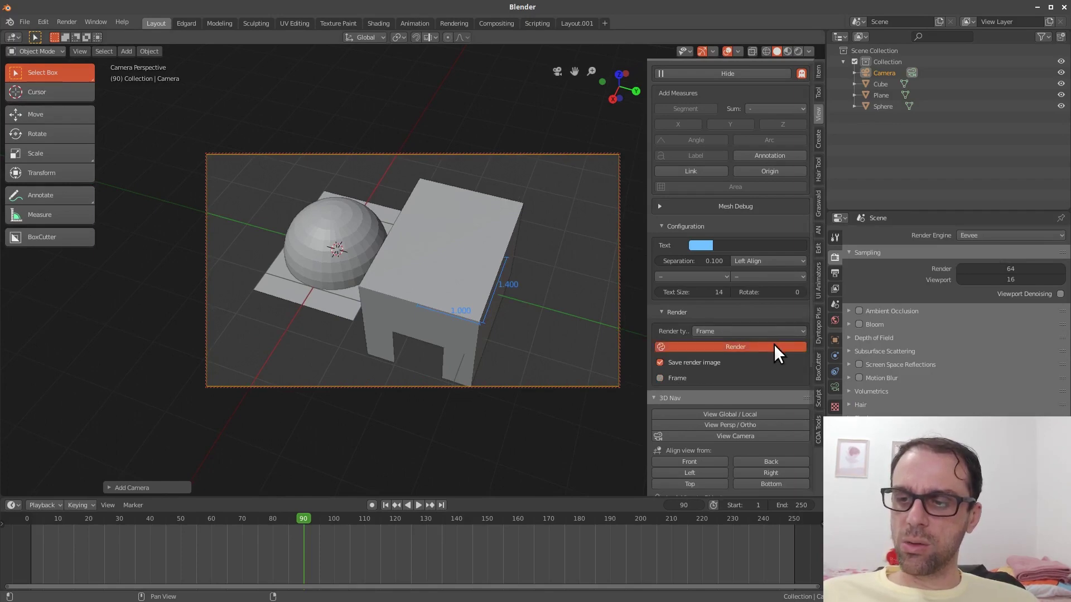
- Split the 3D view, make the new area an Image Editor and inspect the measureit_output image in it
{"action": "left_click_drag", "start_coordinate": [822, 33], "coordinate": [464, 91]}
{"action": "left_click", "coordinate": [428, 37]}
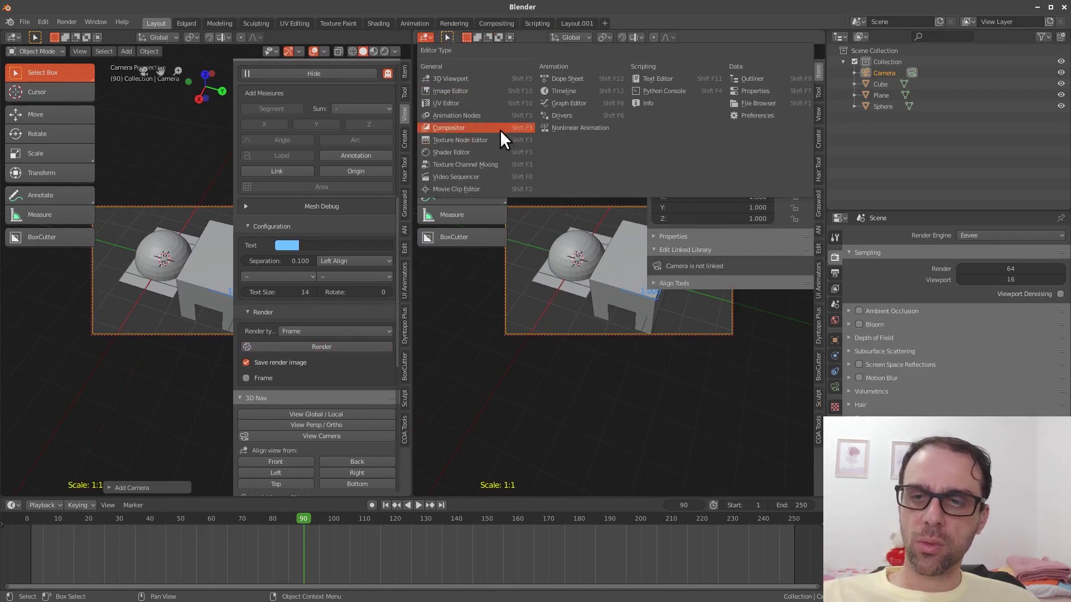
{"action": "left_click", "coordinate": [488, 90]}
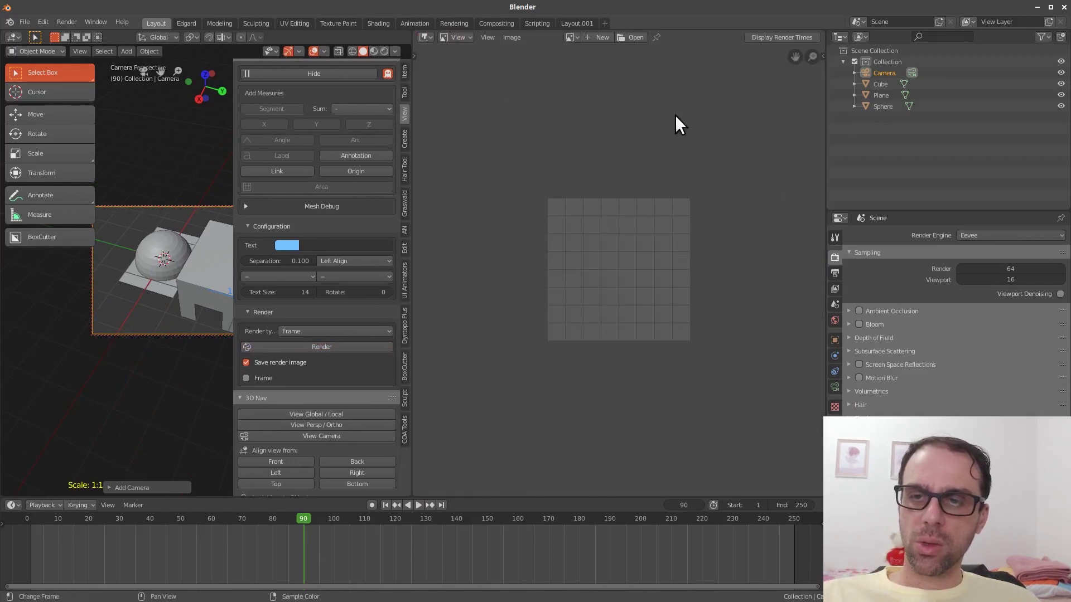
{"action": "left_click", "coordinate": [572, 38]}
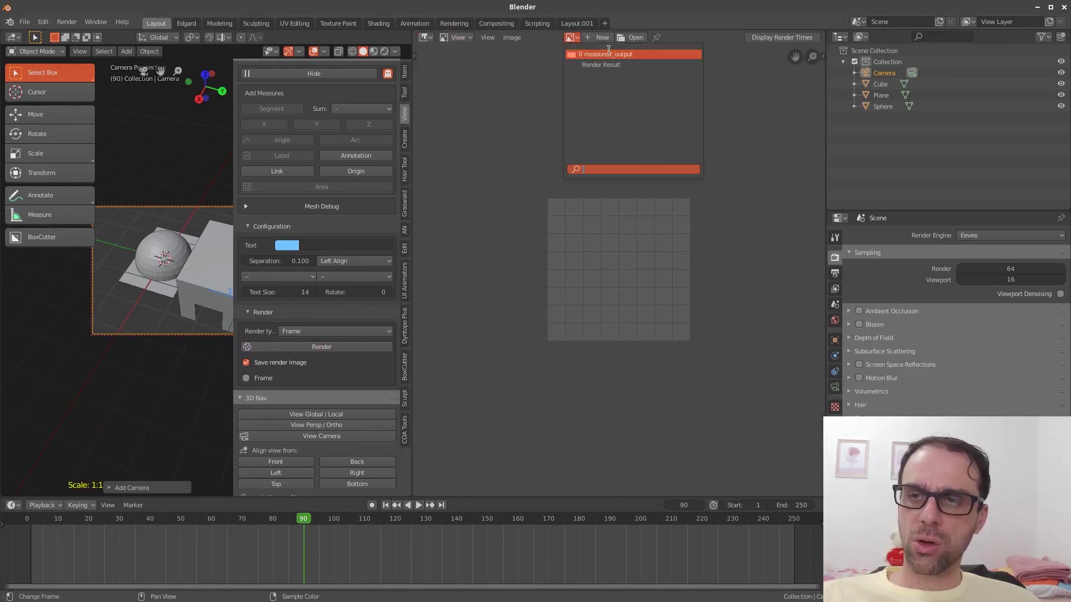
{"action": "left_click", "coordinate": [642, 54]}
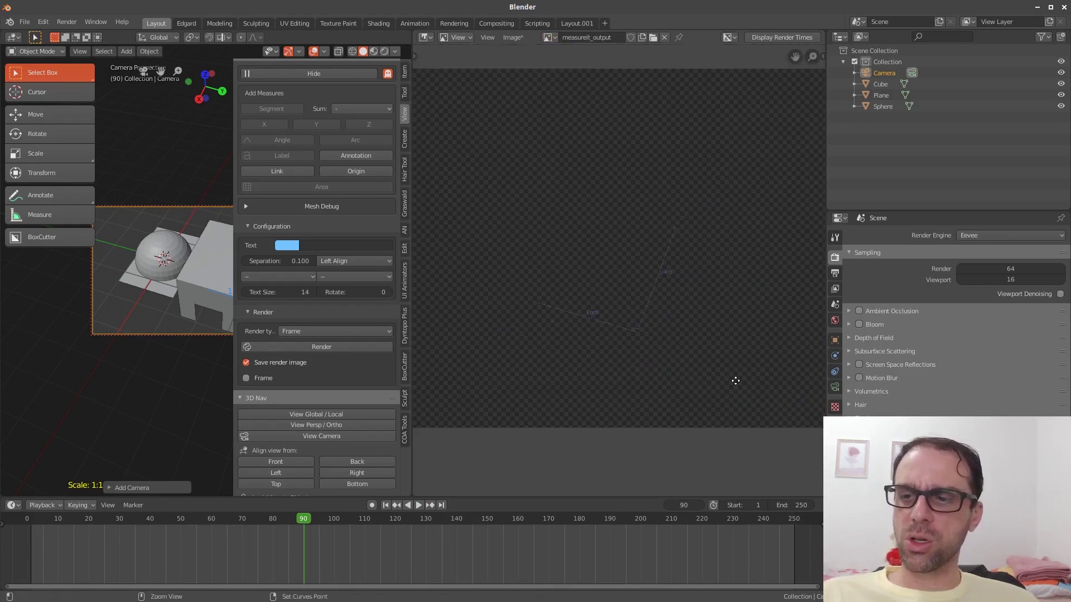
{"action": "scroll", "coordinate": [721, 270], "scroll_direction": "up", "scroll_amount": 2}
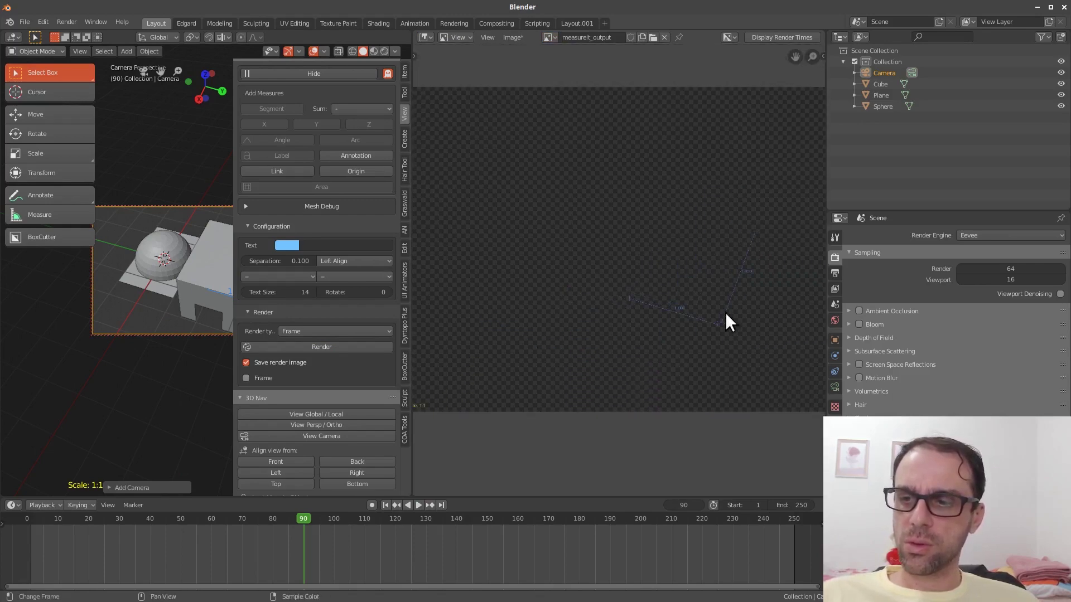
{"action": "scroll", "coordinate": [748, 334], "scroll_direction": "up", "scroll_amount": 3}
{"action": "scroll", "coordinate": [720, 349], "scroll_direction": "down", "scroll_amount": 3, "text": "ctrl"}
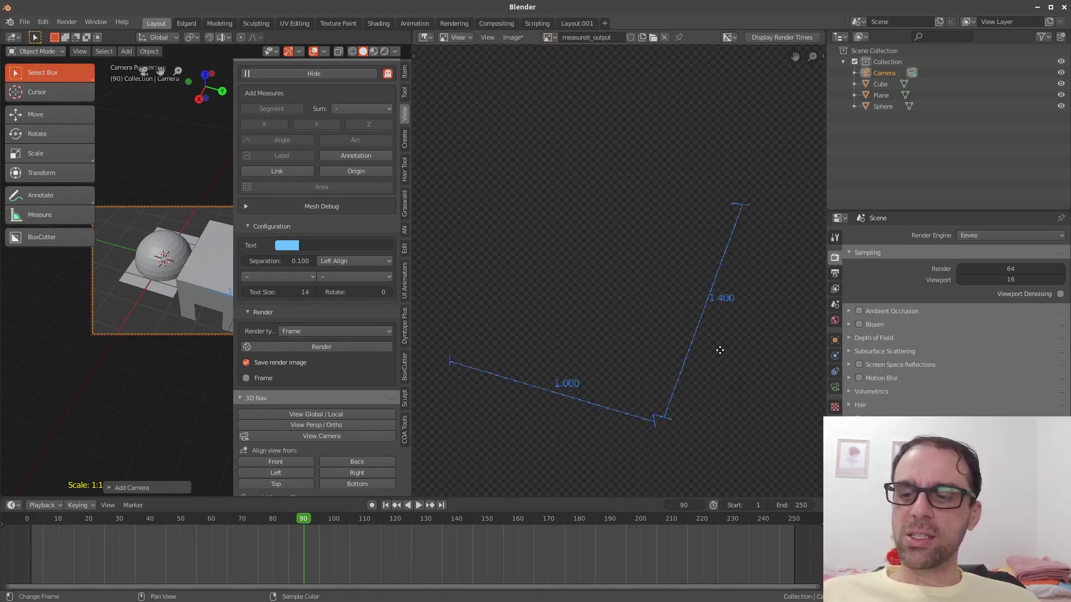
{"action": "scroll", "coordinate": [742, 278], "scroll_direction": "up", "scroll_amount": 2}
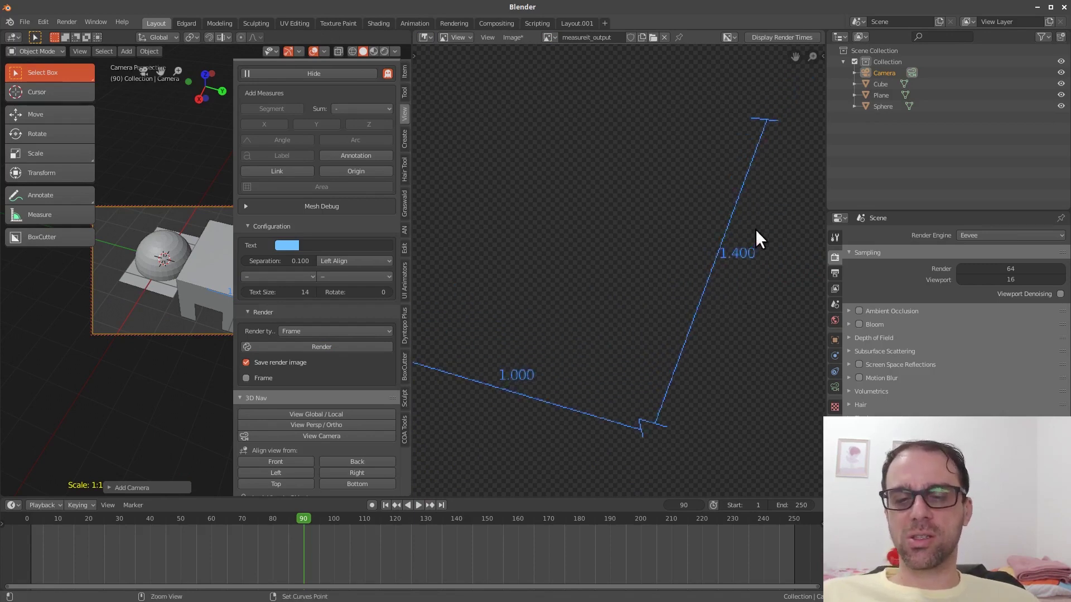
{"action": "scroll", "coordinate": [742, 267], "scroll_direction": "down", "scroll_amount": 2}
{"action": "scroll", "coordinate": [709, 234], "scroll_direction": "down", "scroll_amount": 3}
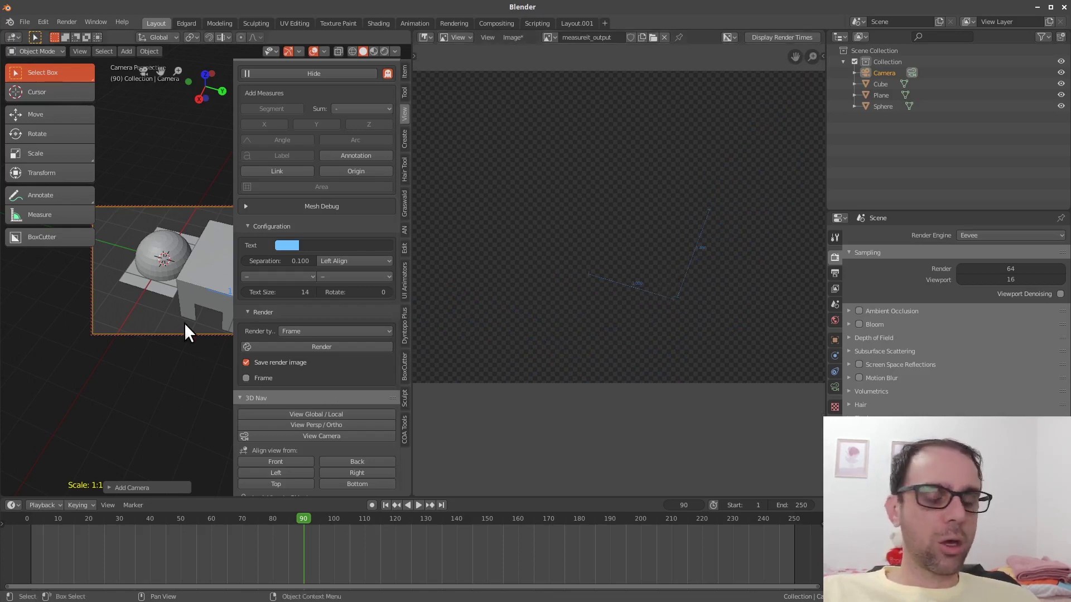
- Render the scene and switch the image area to the Compositor with Use Nodes on, moving the Render Layers node aside
{"action": "key", "text": "F12"}
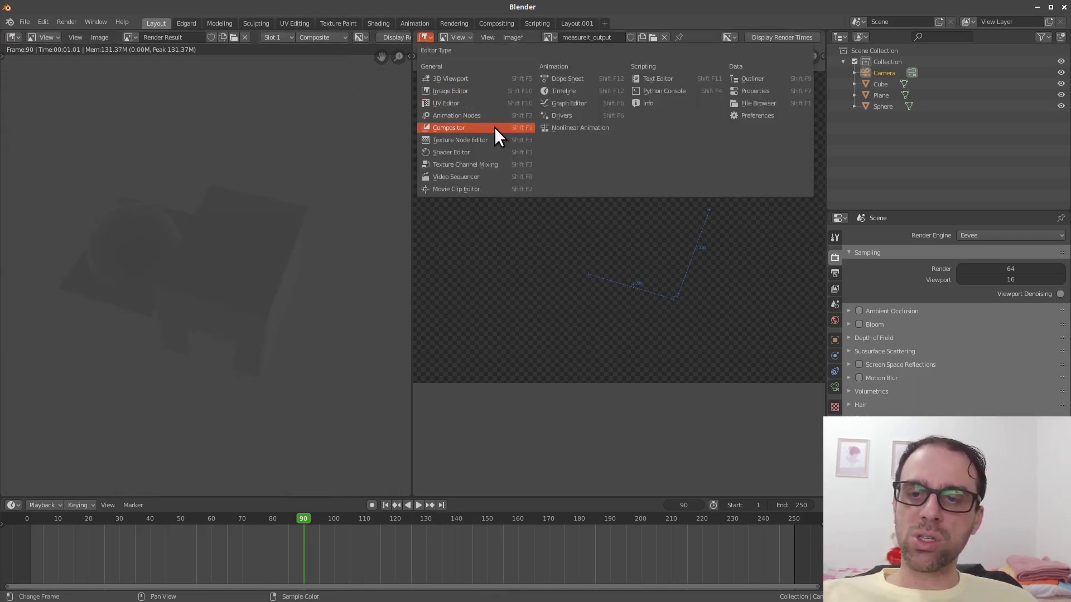
{"action": "left_click", "coordinate": [495, 127]}
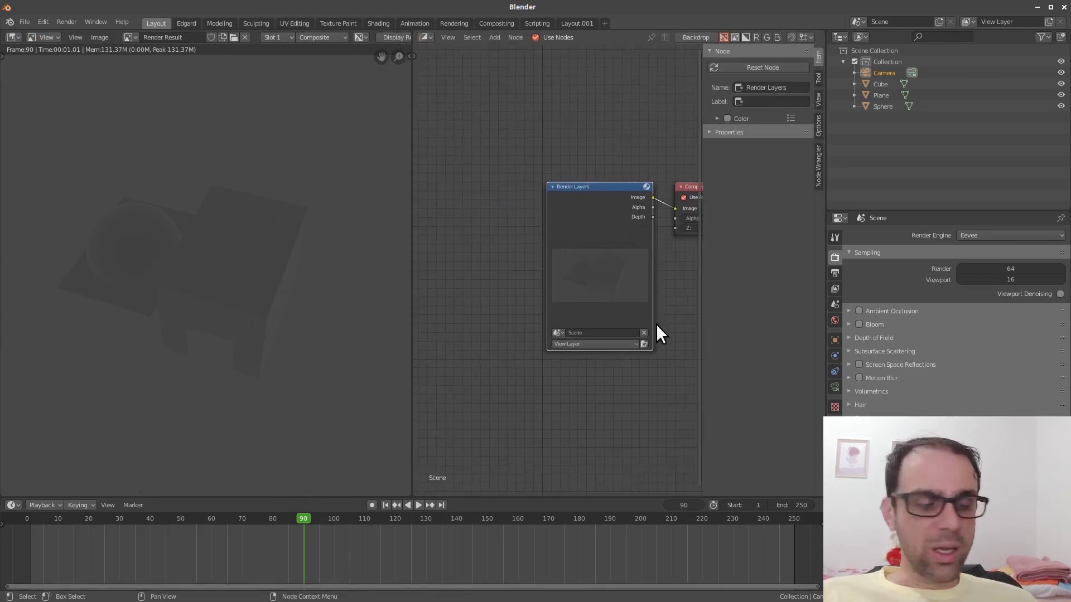
{"action": "left_click_drag", "start_coordinate": [650, 324], "coordinate": [547, 287]}
{"action": "key", "text": "shift+d"}
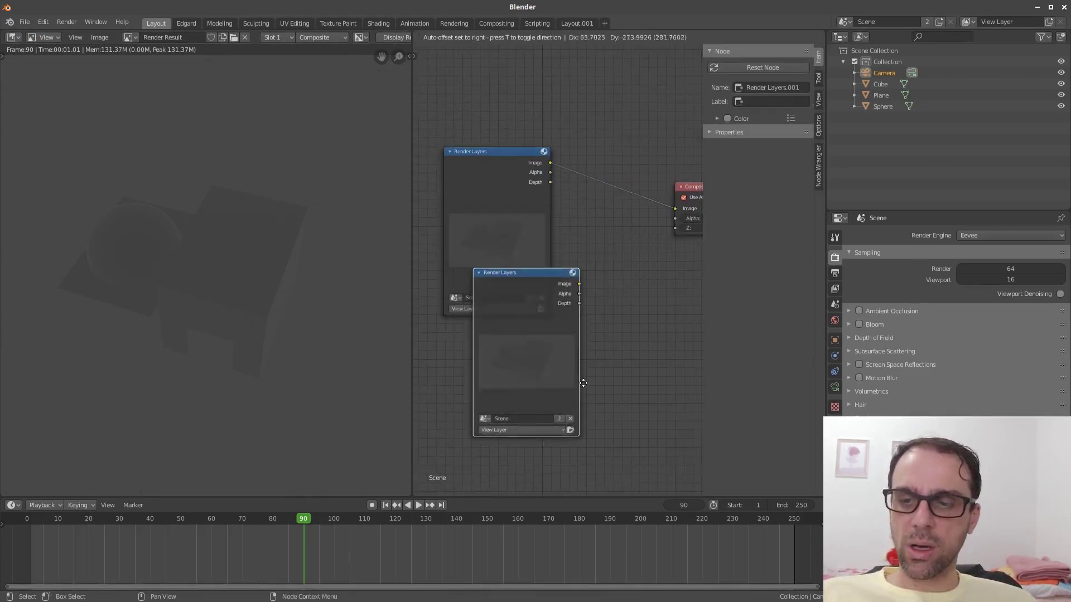
{"action": "left_click", "coordinate": [583, 360]}
{"action": "middle_click_drag", "start_coordinate": [560, 379], "coordinate": [537, 323]}
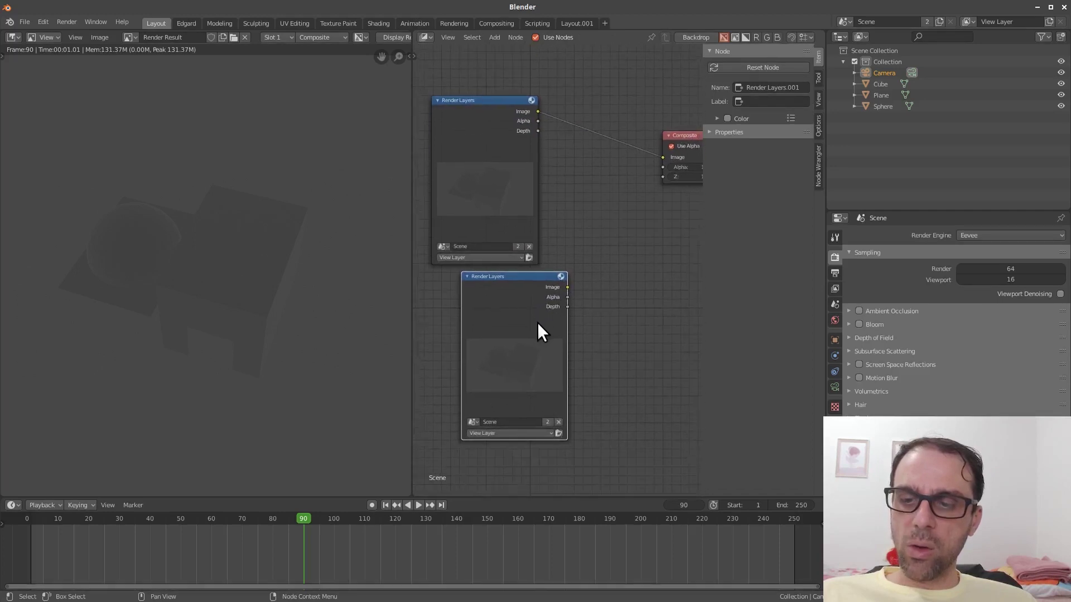
{"action": "key", "text": "x"}
- Add an Image node with measureit_output below Render Layers and combine both through a Mix node into the Composite output
{"action": "key", "text": "shift+a"}
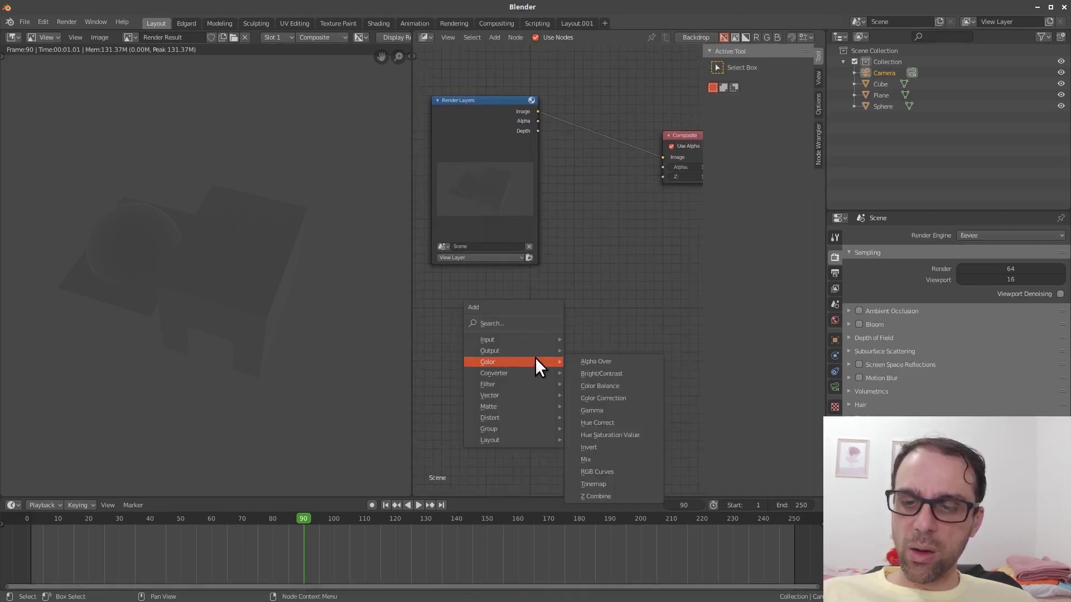
{"action": "mouse_move", "coordinate": [540, 339]}
{"action": "left_click", "coordinate": [623, 376]}
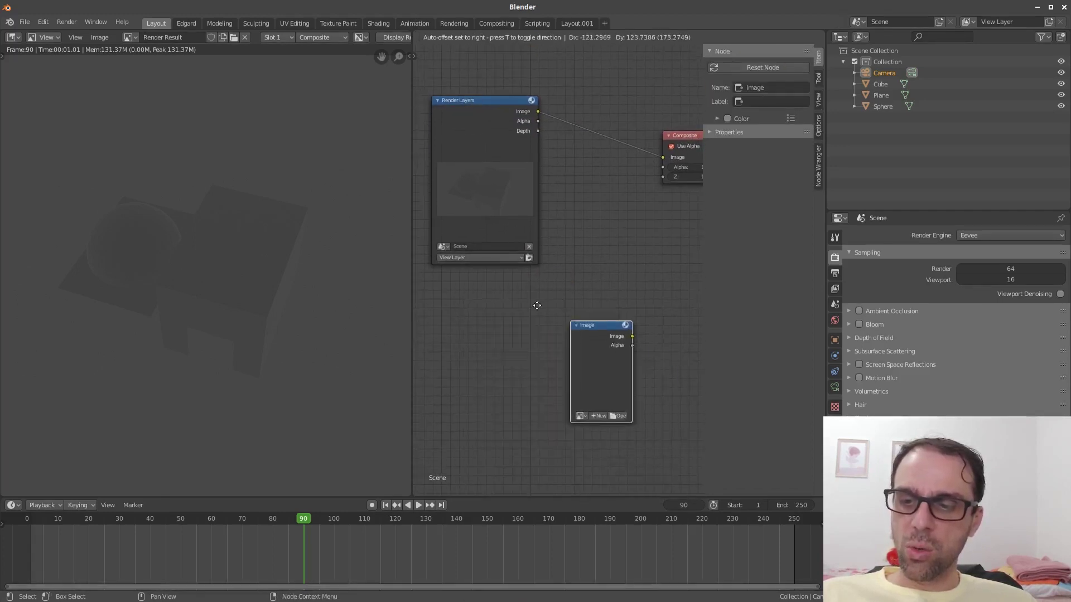
{"action": "left_click", "coordinate": [505, 306]}
{"action": "left_click", "coordinate": [505, 392]}
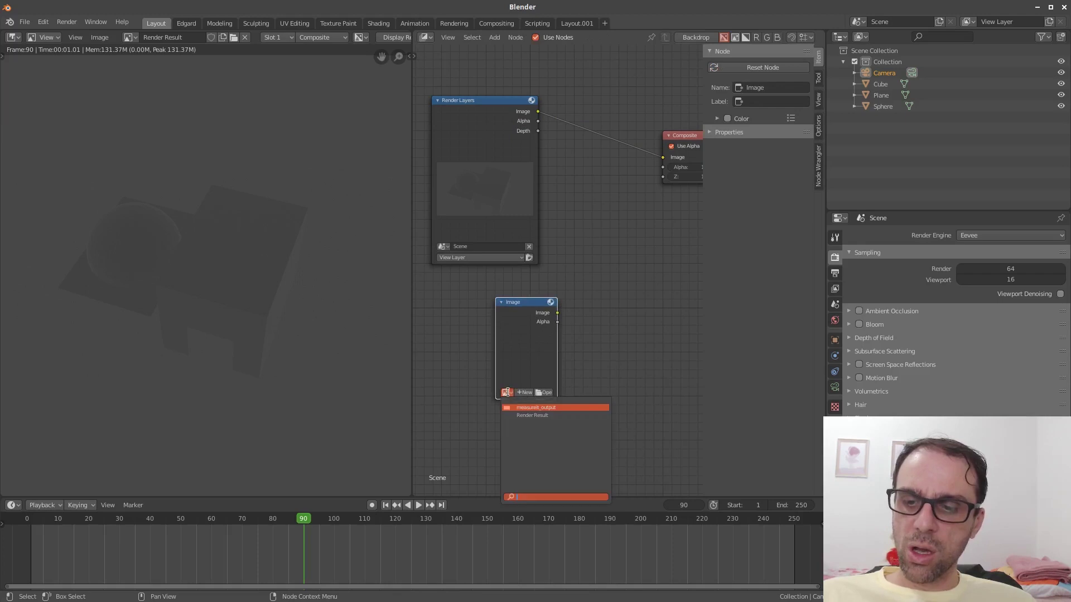
{"action": "left_click", "coordinate": [561, 407]}
{"action": "right_click_drag", "start_coordinate": [531, 342], "coordinate": [519, 256], "text": "alt"}
{"action": "middle_click_drag", "start_coordinate": [631, 262], "coordinate": [571, 299]}
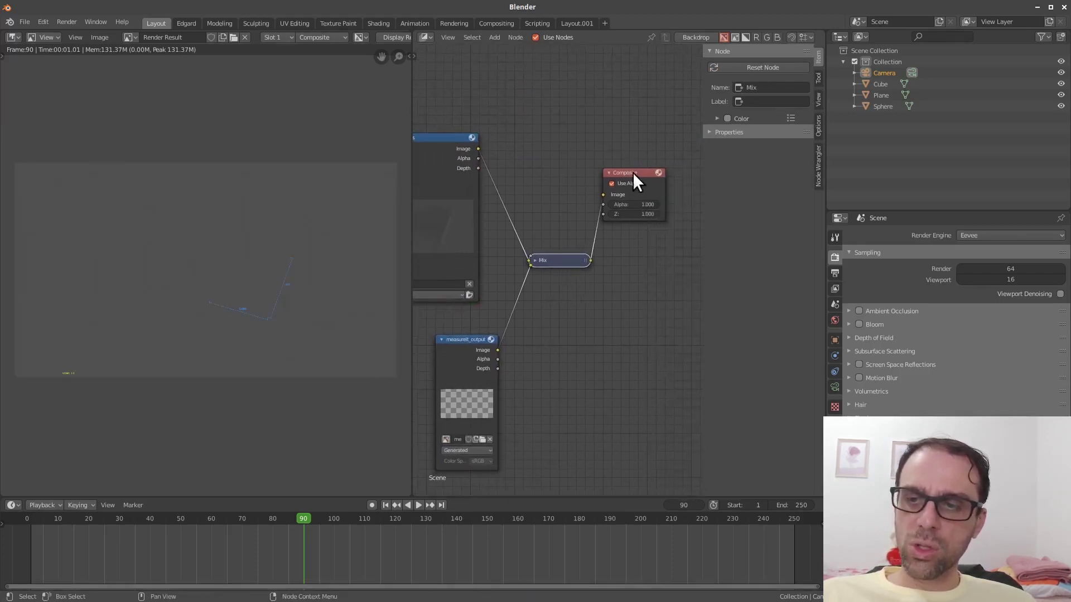
- Move the Composite node and the Mix node further from the input nodes and expand the collapsed Mix node
{"action": "left_click_drag", "start_coordinate": [632, 173], "coordinate": [684, 183]}
{"action": "left_click_drag", "start_coordinate": [535, 261], "coordinate": [573, 230]}
{"action": "left_click", "coordinate": [573, 229]}
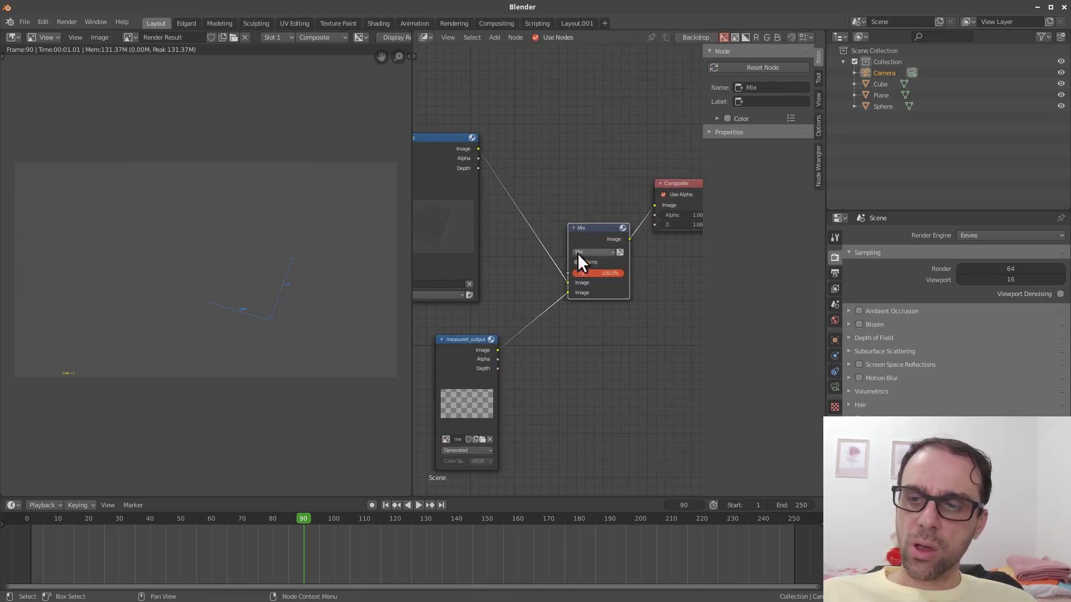
- Enable the Mix node's alpha option and feed Render Layers into its first image input and measureit_output into its second
{"action": "left_click_drag", "start_coordinate": [568, 293], "coordinate": [569, 282]}
{"action": "left_click", "coordinate": [607, 252]}
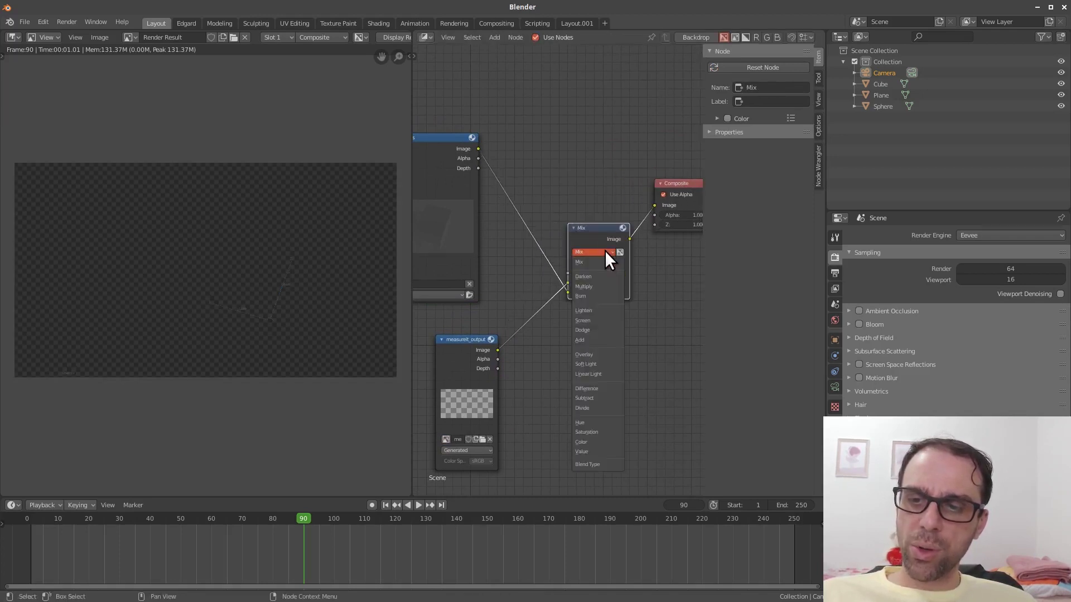
{"action": "left_click", "coordinate": [621, 251]}
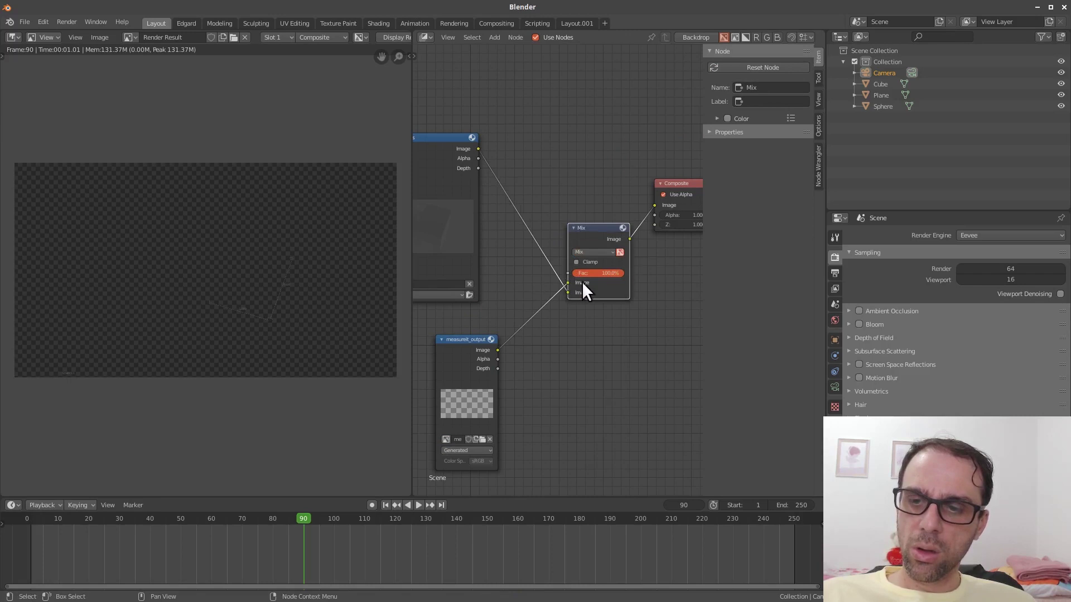
{"action": "left_click_drag", "start_coordinate": [567, 291], "coordinate": [577, 275]}
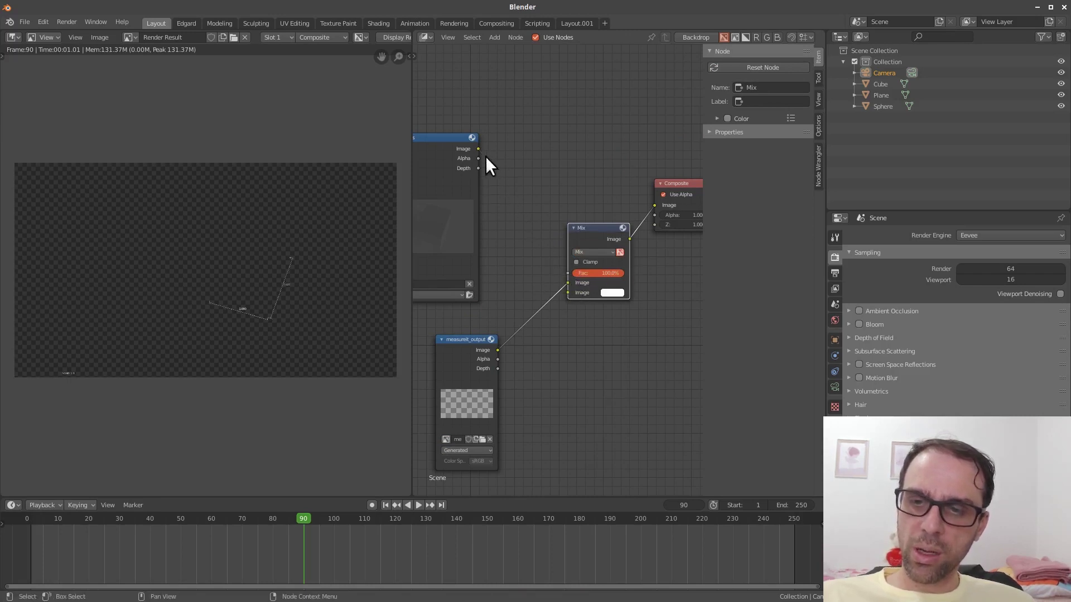
{"action": "left_click_drag", "start_coordinate": [479, 149], "coordinate": [568, 283]}
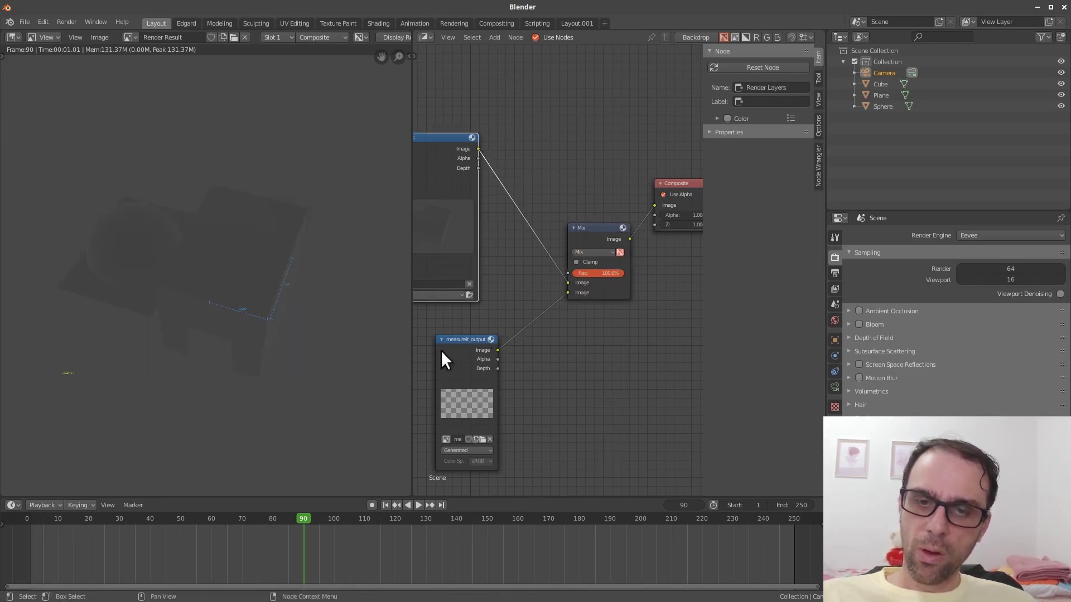
- Examine the measures overlaid on the cube in the composited Render Result and the finished node setup
{"action": "middle_click_drag", "start_coordinate": [320, 370], "coordinate": [280, 325], "text": "ctrl"}
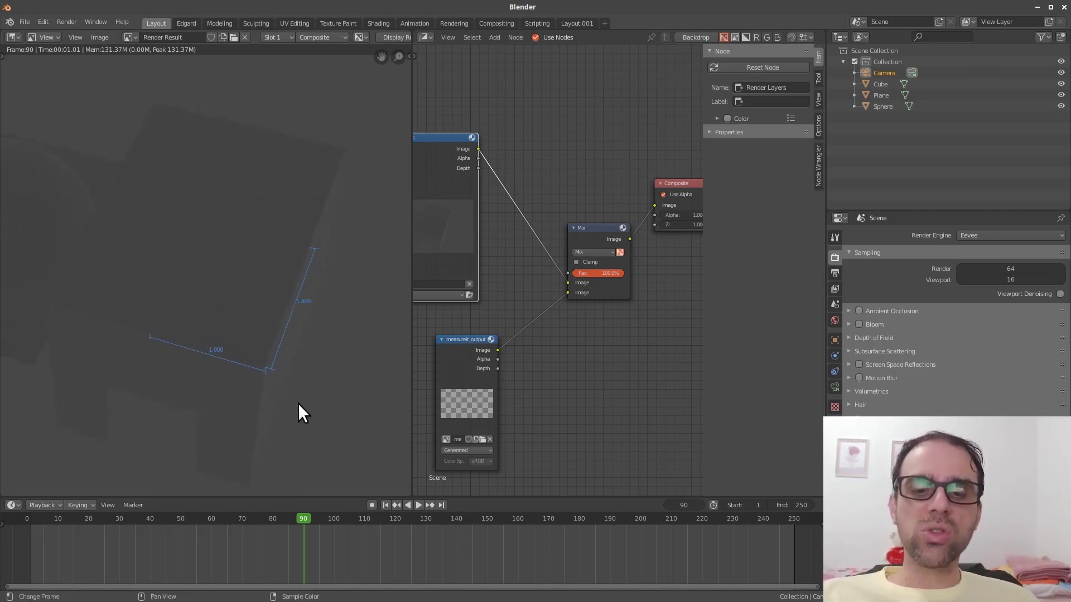
{"action": "middle_click_drag", "start_coordinate": [298, 402], "coordinate": [313, 385]}
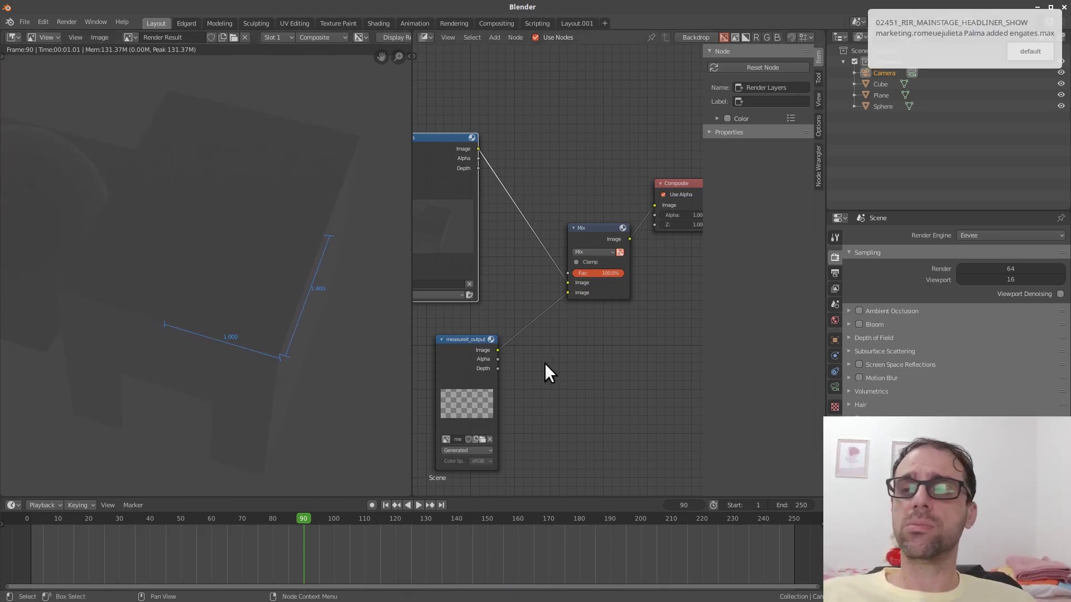
{"action": "left_click", "coordinate": [943, 44]}
{"action": "scroll", "coordinate": [343, 333], "scroll_direction": "down", "scroll_amount": 3}
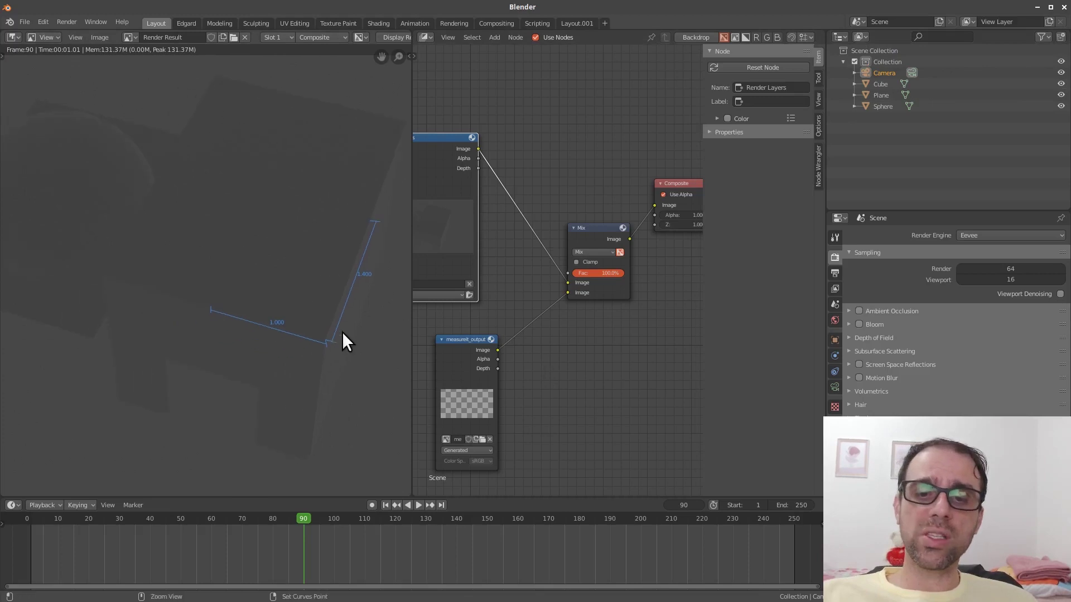
{"action": "middle_click_drag", "start_coordinate": [464, 288], "coordinate": [499, 296]}
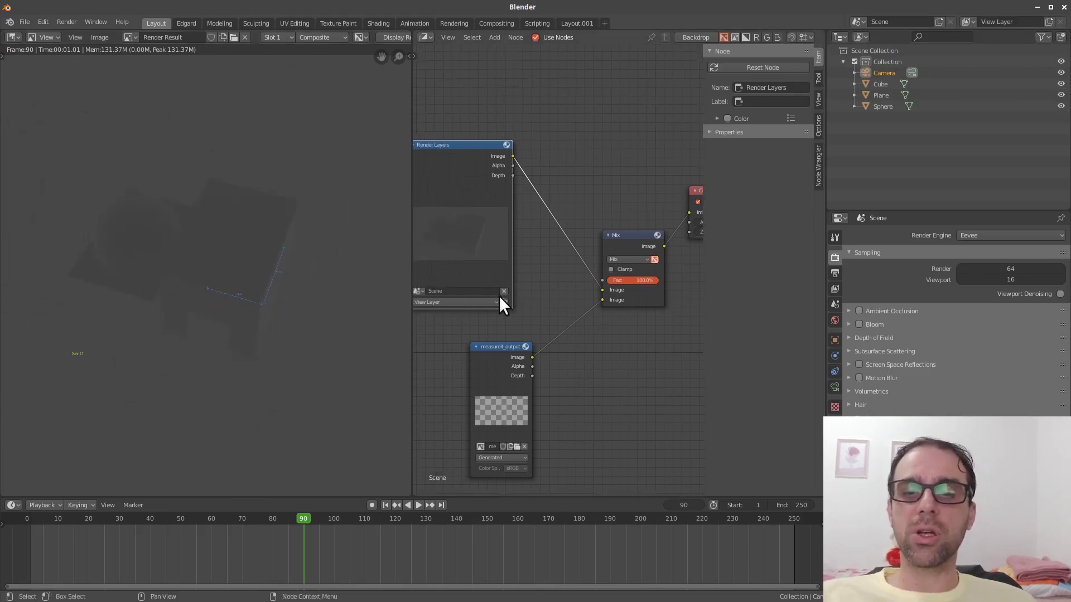
- Return to the 3D view, make it fullscreen and turn off Lock Camera to View
{"action": "key", "text": "Escape"}
{"action": "key", "text": "ctrl+alt+space"}
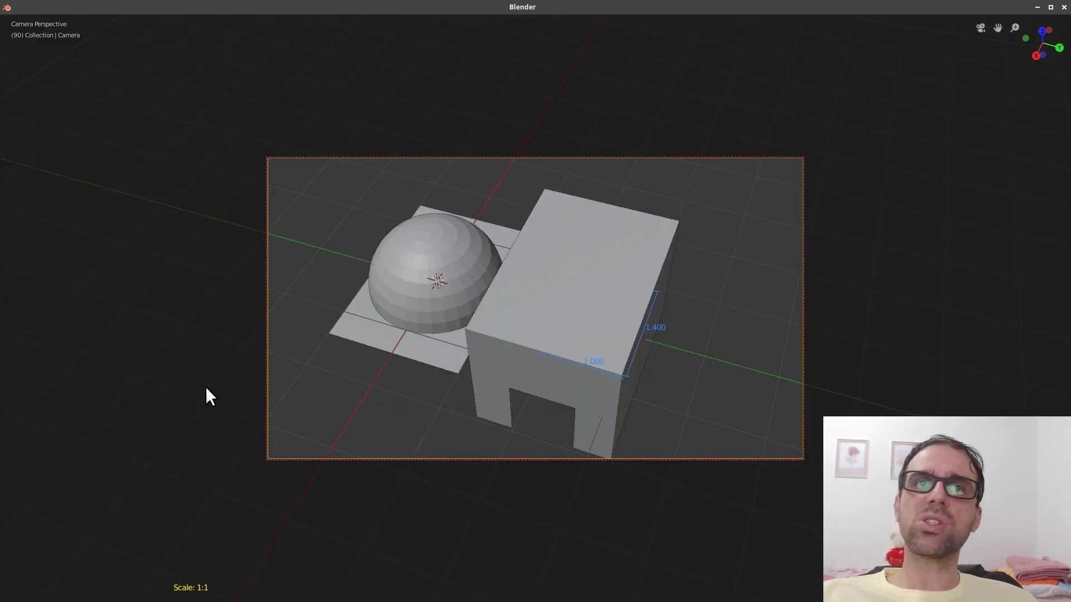
{"action": "middle_click_drag", "start_coordinate": [497, 366], "coordinate": [650, 339]}
{"action": "key", "text": "ctrl+alt+space"}
{"action": "key", "text": "ctrl+alt+space"}
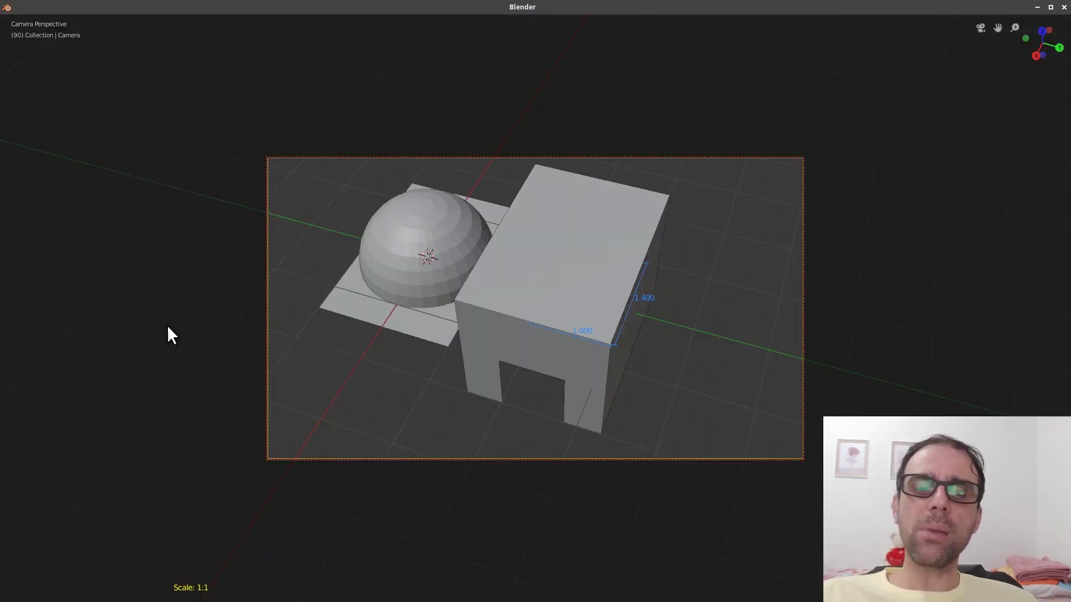
{"action": "right_click", "coordinate": [610, 307]}
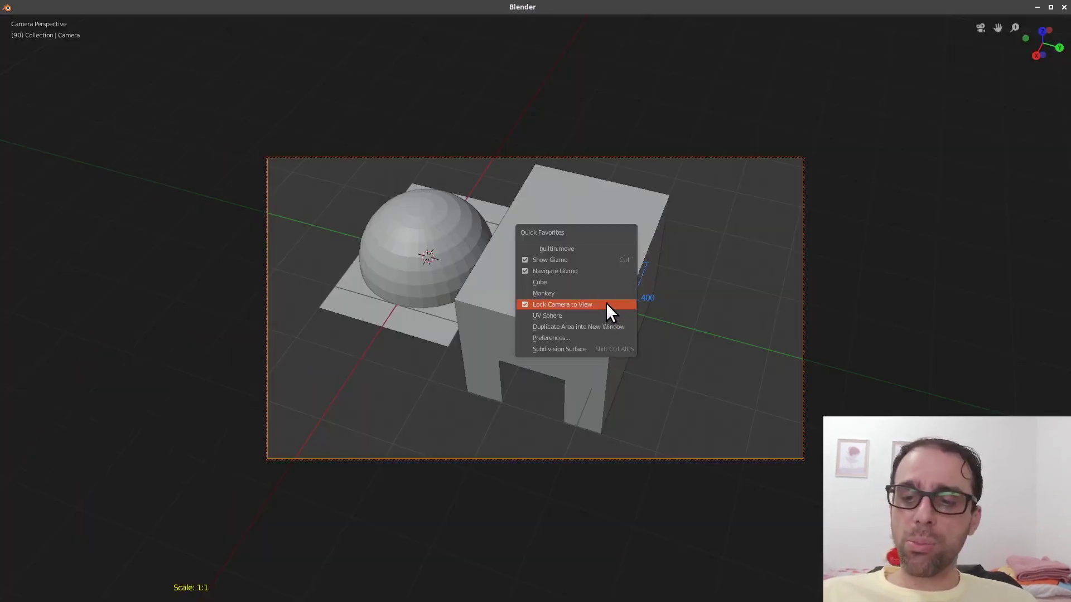
{"action": "left_click", "coordinate": [606, 303]}
- Leave the camera view, measure the cube's upper front edge with the Measure tool, and pull the ruler's end to the lower front corner
{"action": "middle_click_drag", "start_coordinate": [613, 323], "coordinate": [683, 287]}
{"action": "scroll", "coordinate": [647, 335], "scroll_direction": "up", "scroll_amount": 2}
{"action": "key", "text": "t"}
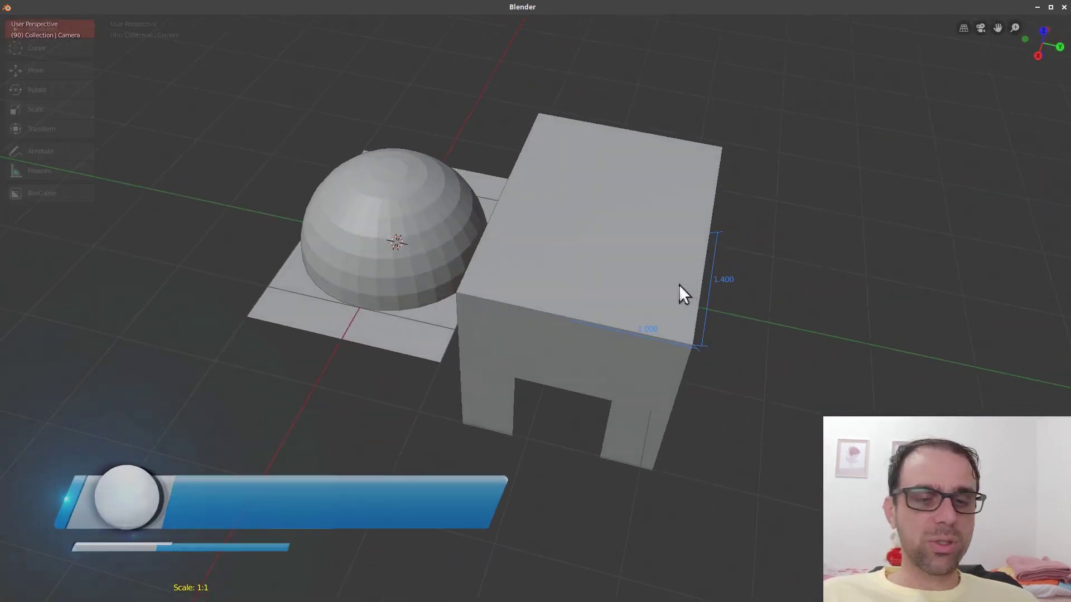
{"action": "left_click", "coordinate": [68, 170]}
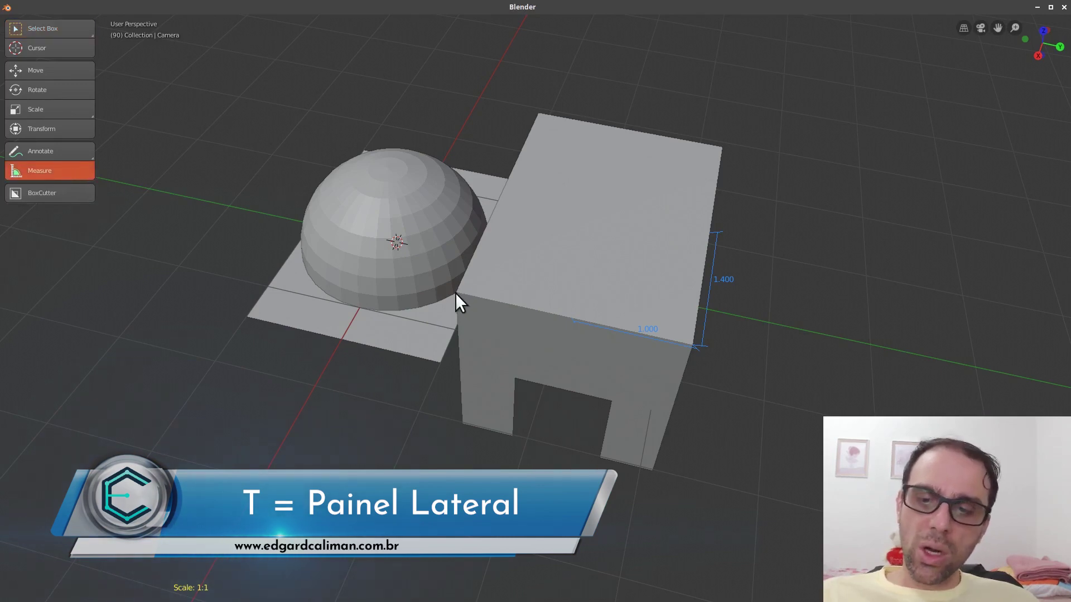
{"action": "left_click_drag", "start_coordinate": [457, 293], "coordinate": [694, 345]}
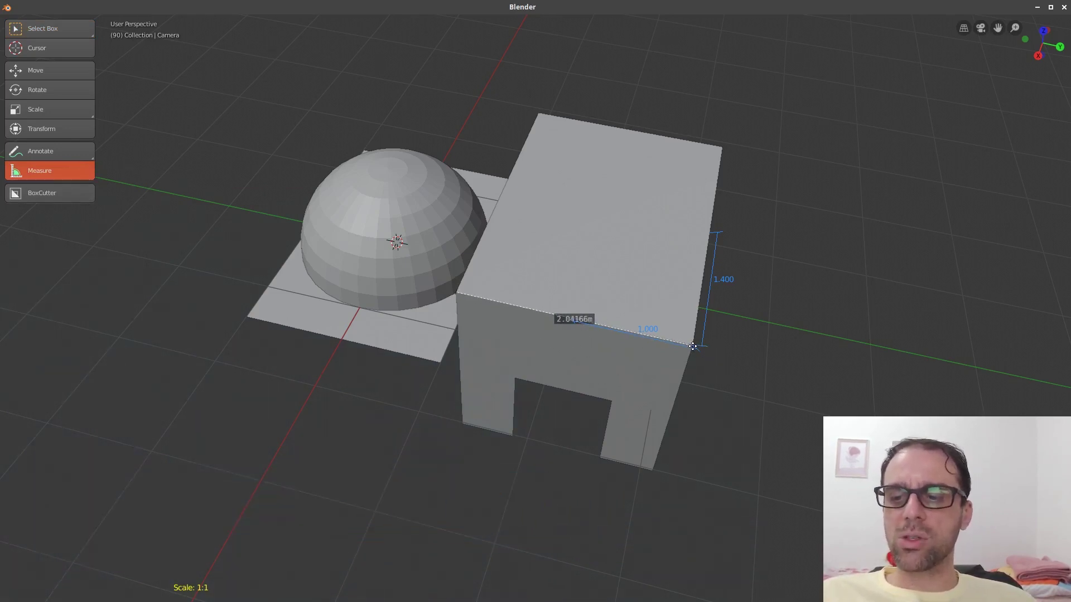
{"action": "left_click_drag", "start_coordinate": [693, 346], "coordinate": [652, 471]}
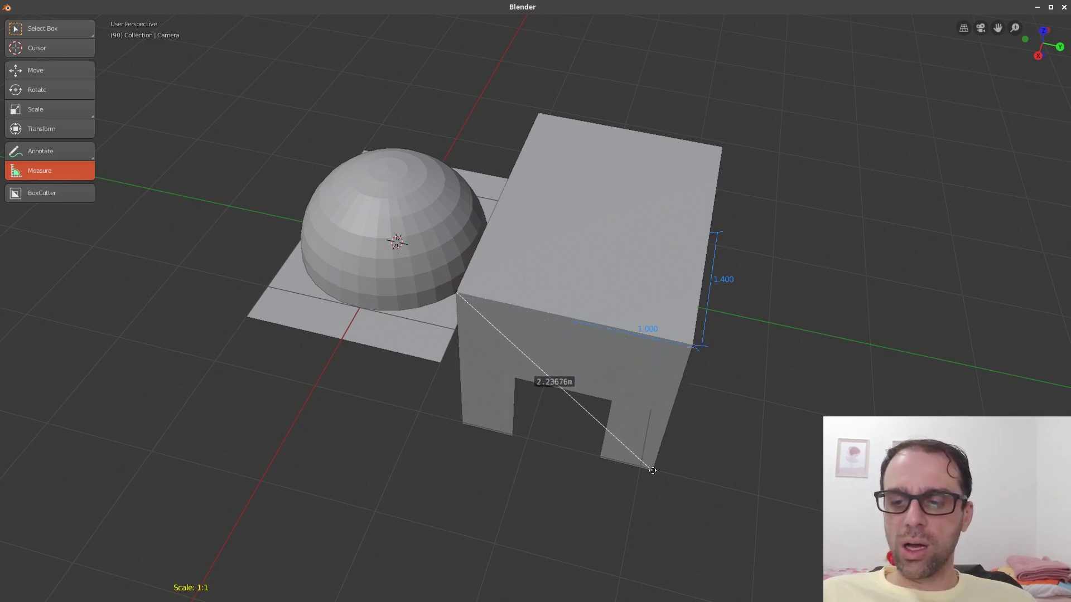
- Orbit around the cube and reposition the ruler's end onto its lower corner to measure the front face's diagonal
{"action": "middle_click_drag", "start_coordinate": [710, 384], "coordinate": [326, 326]}
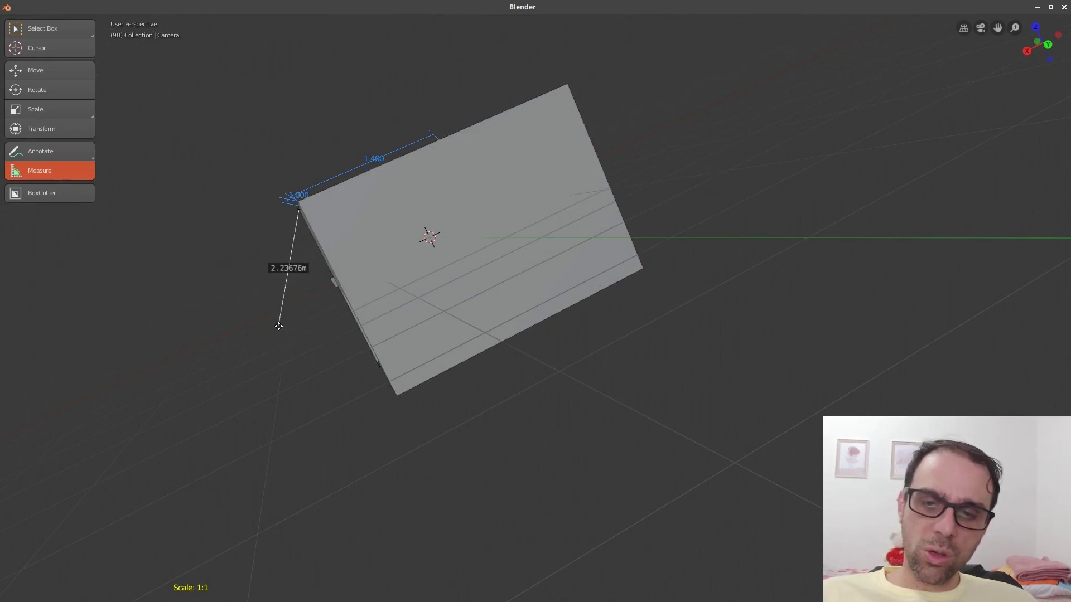
{"action": "left_click_drag", "start_coordinate": [279, 326], "coordinate": [397, 395]}
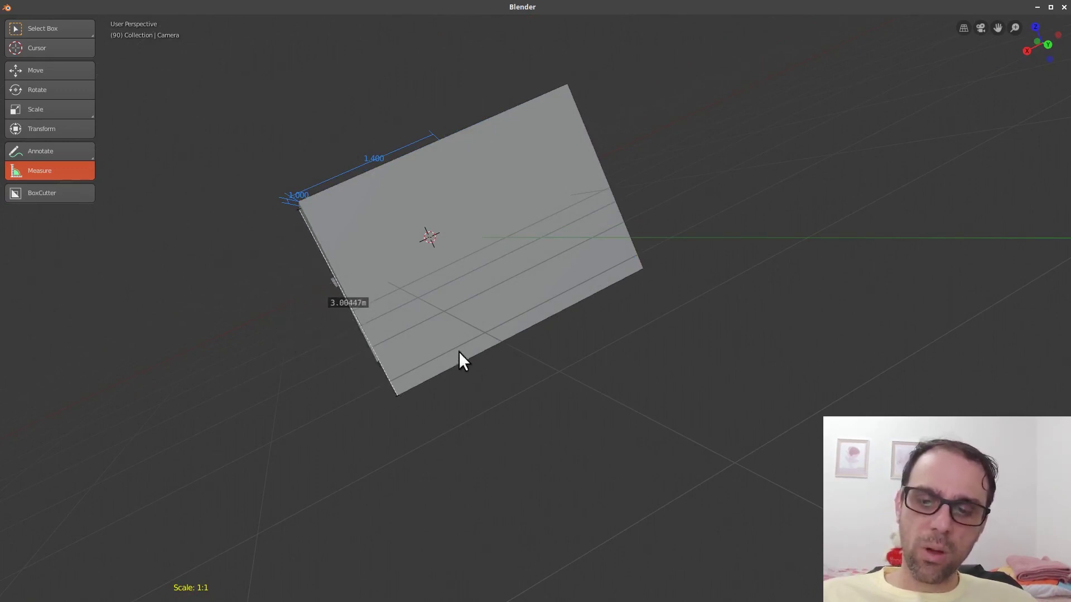
{"action": "middle_click_drag", "start_coordinate": [459, 352], "coordinate": [724, 290]}
{"action": "left_click_drag", "start_coordinate": [724, 290], "coordinate": [692, 300]}
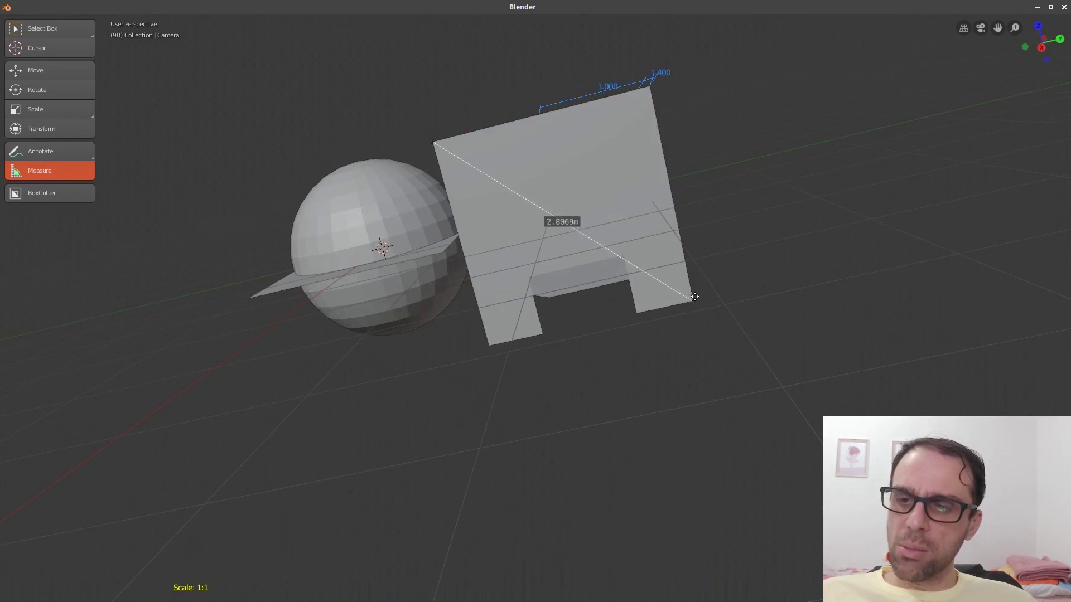
{"action": "middle_click_drag", "start_coordinate": [695, 297], "coordinate": [517, 369]}
{"action": "left_click_drag", "start_coordinate": [368, 364], "coordinate": [372, 362]}
{"action": "middle_click_drag", "start_coordinate": [400, 339], "coordinate": [706, 342]}
- Inspect the diagonal ruler on the cube's front face up close and from several angles
{"action": "scroll", "coordinate": [707, 342], "scroll_direction": "up", "scroll_amount": 6}
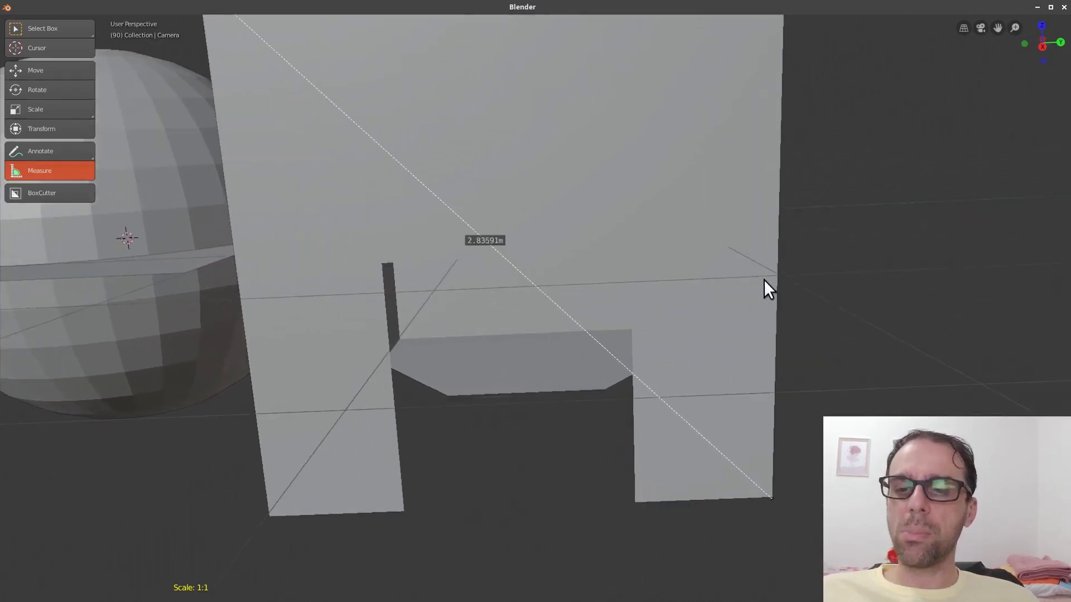
{"action": "middle_click_drag", "start_coordinate": [764, 280], "coordinate": [755, 308]}
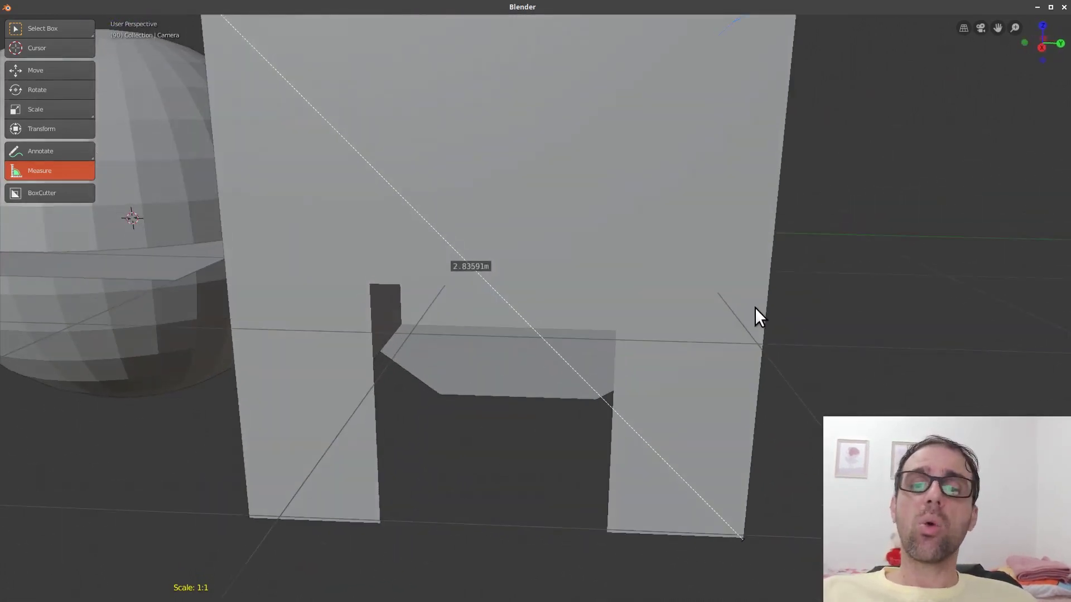
{"action": "scroll", "coordinate": [502, 424], "scroll_direction": "down", "scroll_amount": 5}
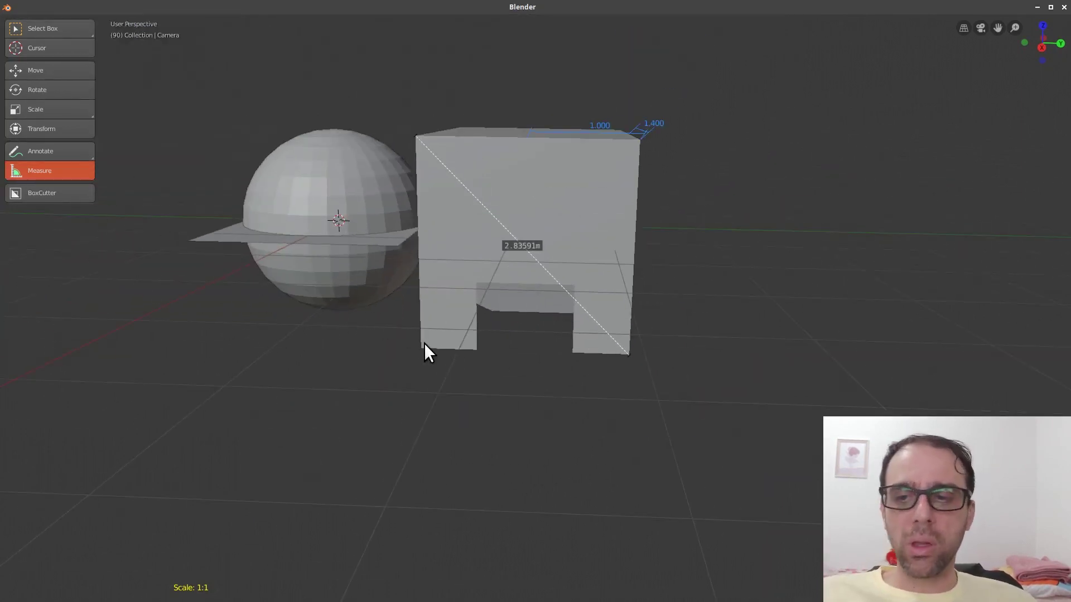
{"action": "middle_click_drag", "start_coordinate": [608, 302], "coordinate": [754, 286]}
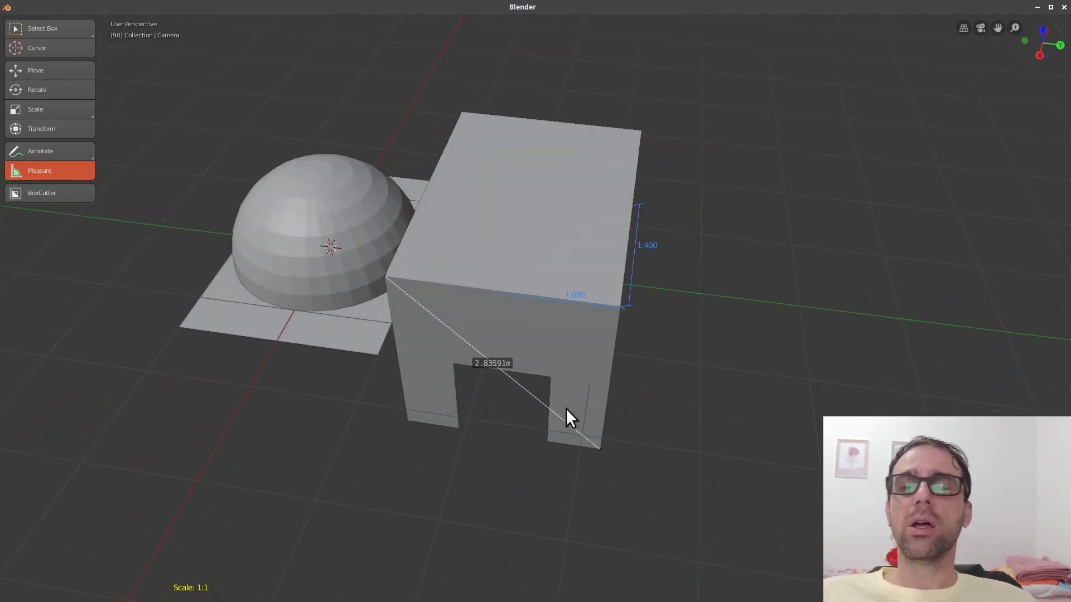
{"action": "middle_click_drag", "start_coordinate": [565, 418], "coordinate": [635, 323]}
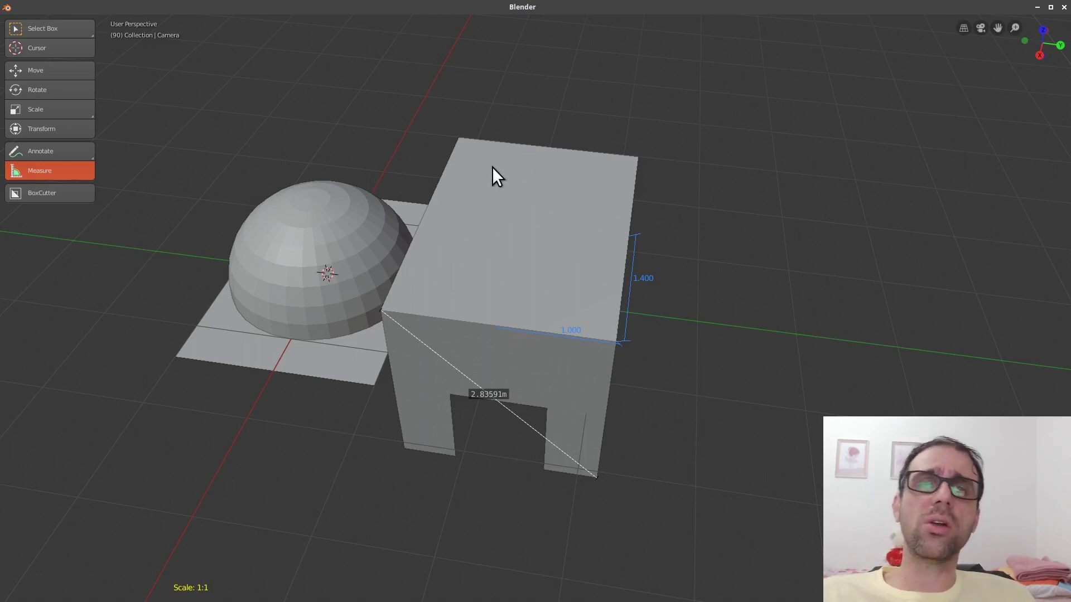
{"action": "middle_click_drag", "start_coordinate": [492, 166], "coordinate": [610, 320]}
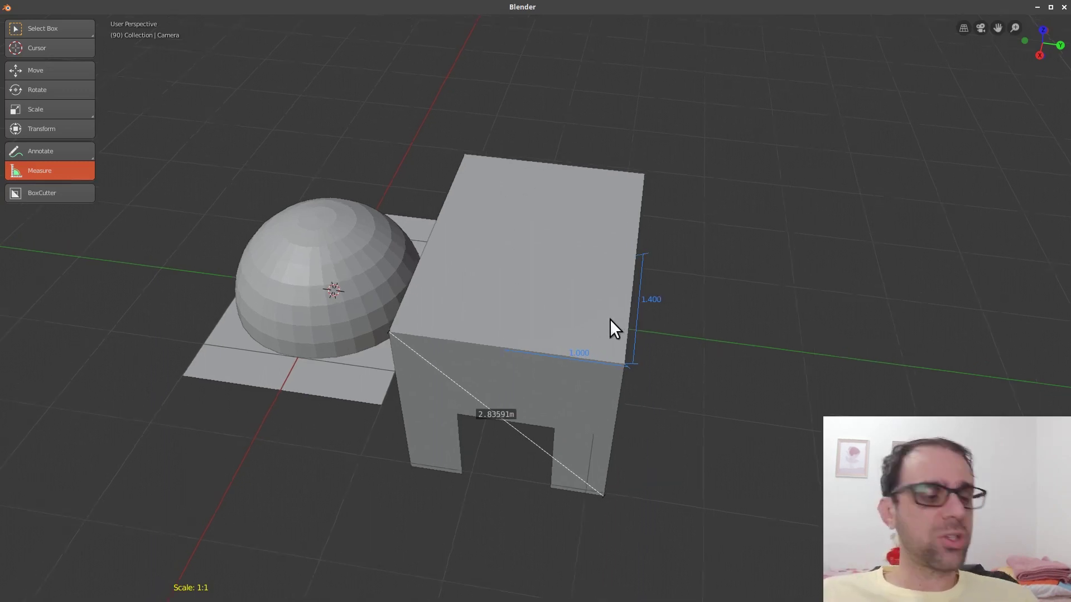
- Switch the 3D view to the front orthographic projection
{"action": "key", "text": "grave"}
{"action": "left_click", "coordinate": [585, 287]}
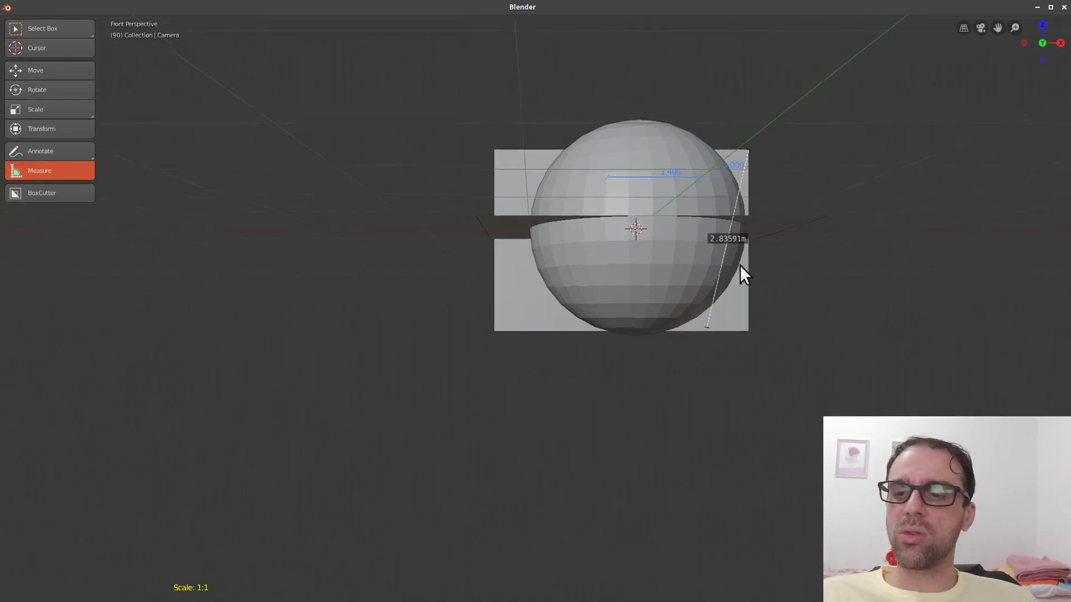
{"action": "left_click", "coordinate": [963, 28]}
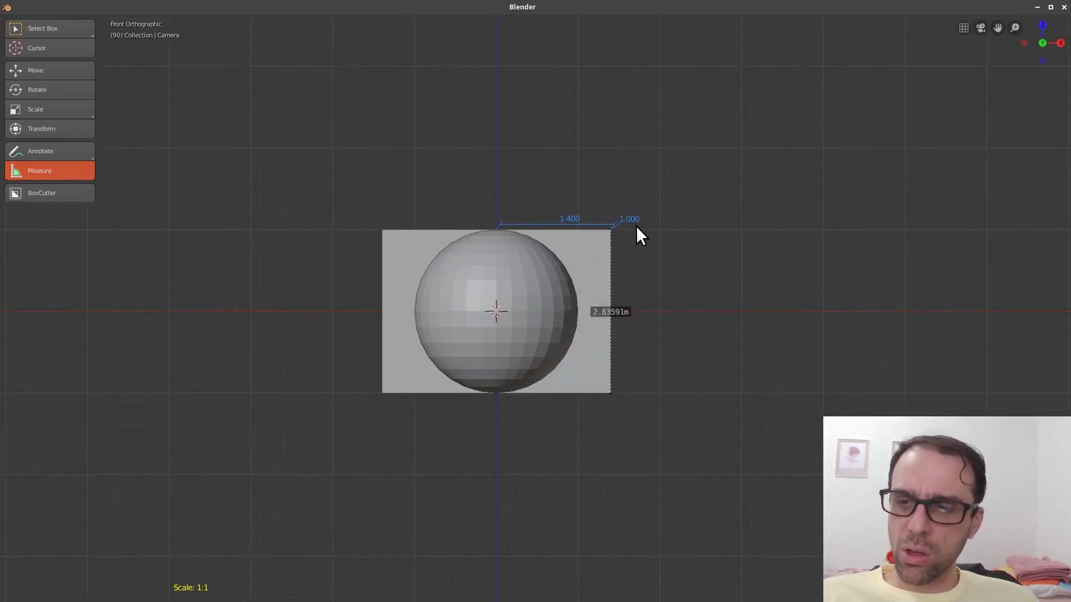
{"action": "left_click_drag", "start_coordinate": [636, 230], "coordinate": [639, 394]}
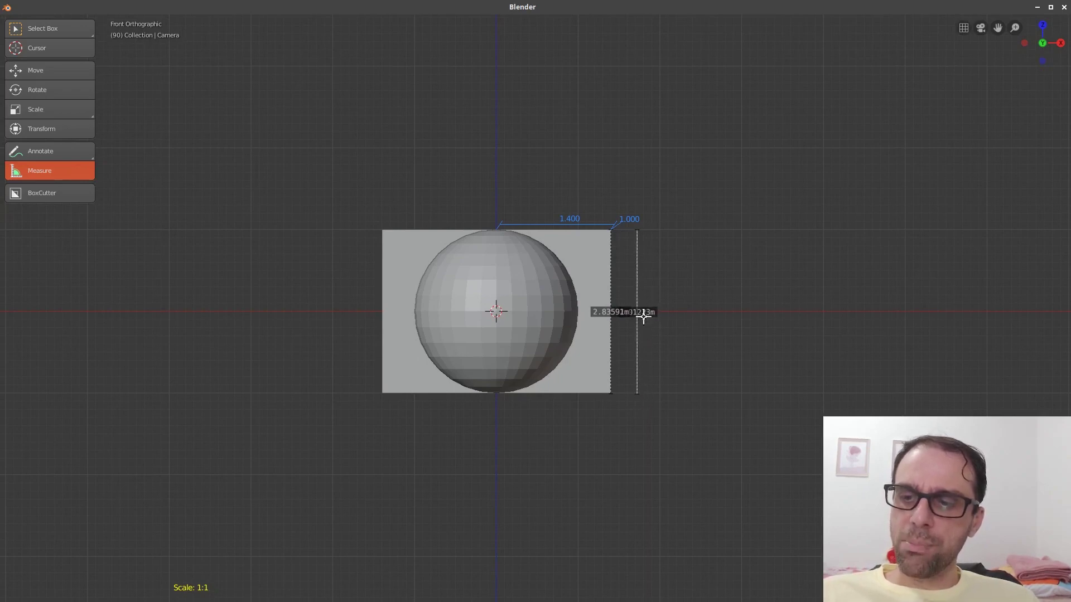
{"action": "left_click_drag", "start_coordinate": [646, 311], "coordinate": [707, 360]}
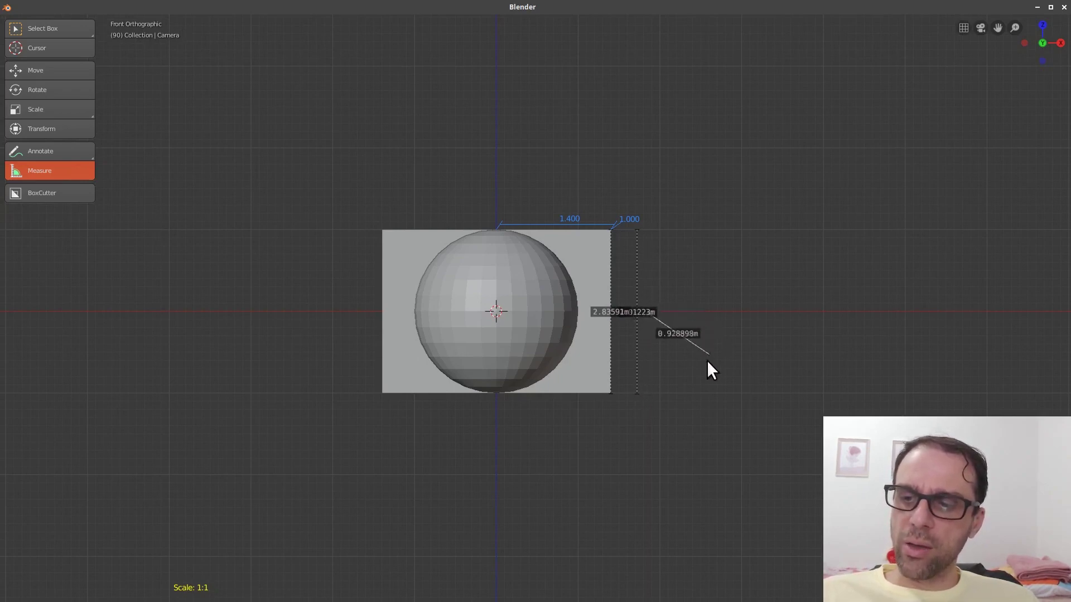
{"action": "key", "text": "Delete"}
{"action": "key", "text": "Delete"}
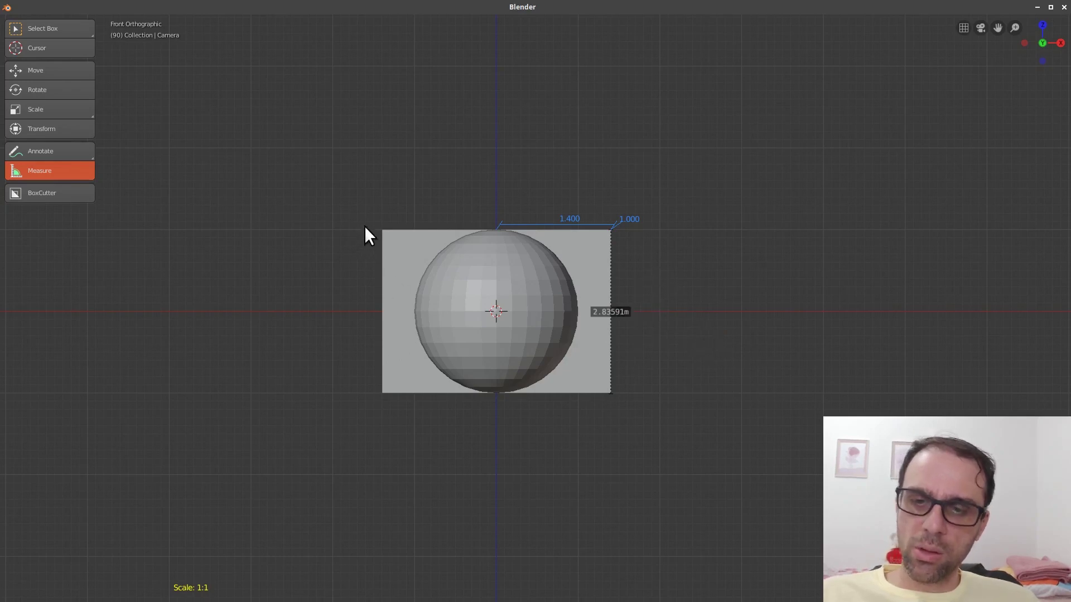
- Measure the cube's height with a vertical ruler beside it and fine-tune the ruler's lower end
{"action": "left_click_drag", "start_coordinate": [648, 230], "coordinate": [647, 391]}
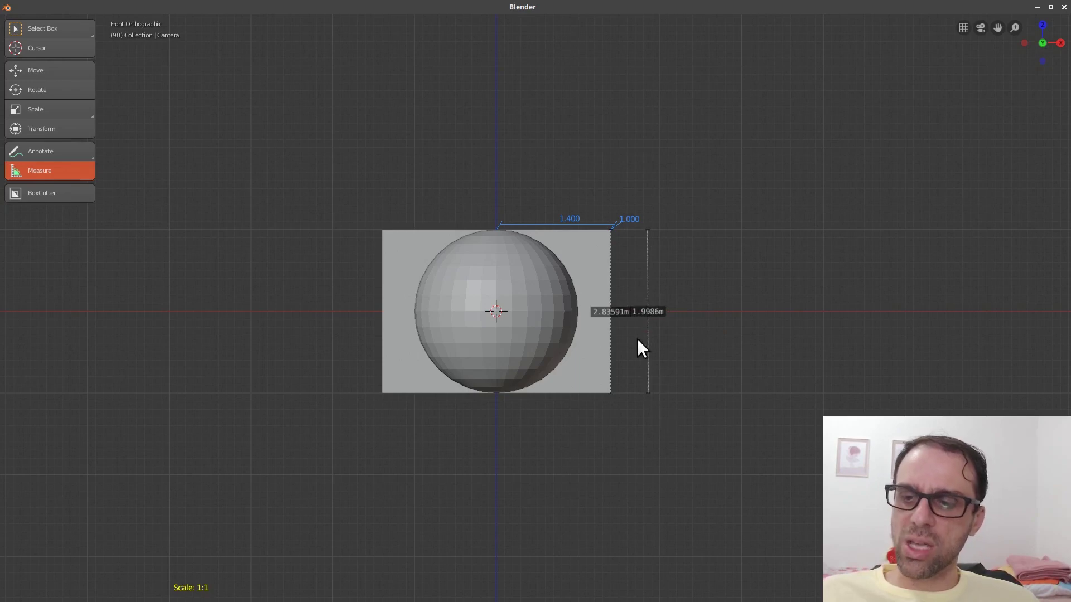
{"action": "middle_click_drag", "start_coordinate": [654, 365], "coordinate": [639, 390], "text": "shift"}
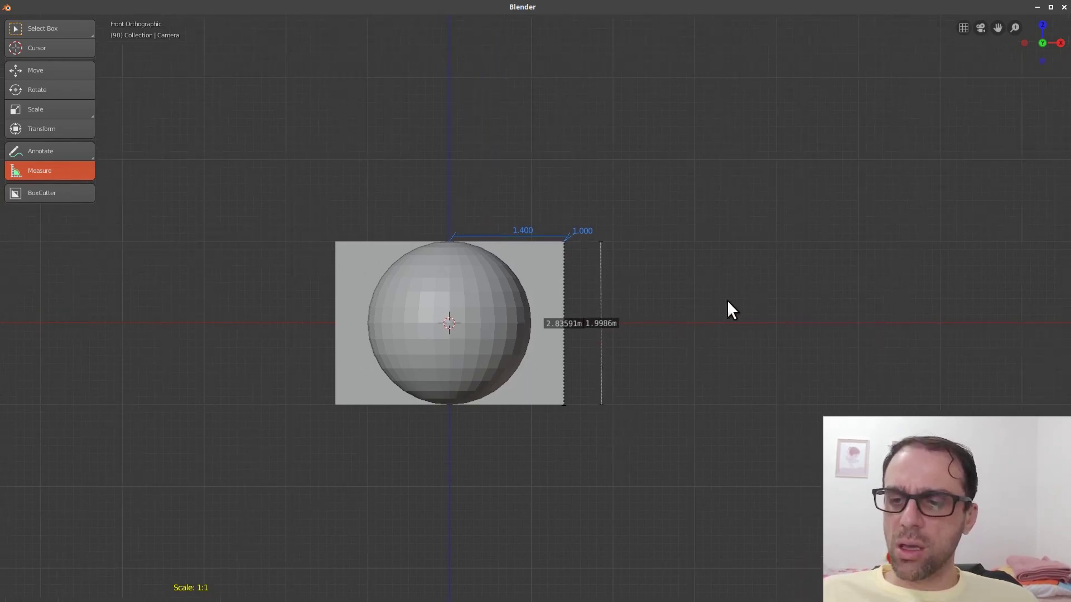
{"action": "scroll", "coordinate": [719, 296], "scroll_direction": "up", "scroll_amount": 5}
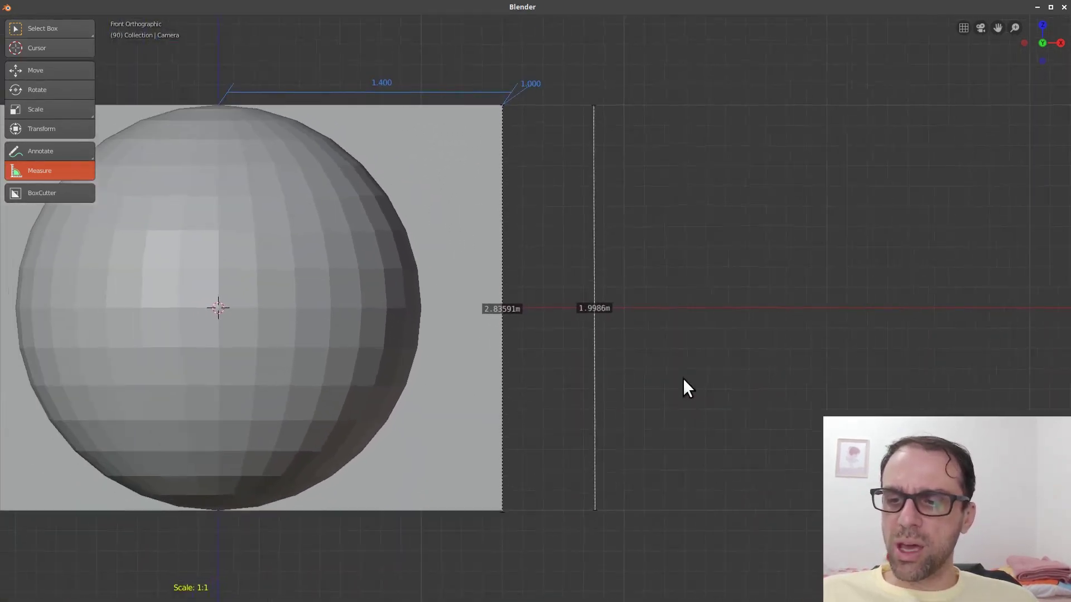
{"action": "mouse_move", "coordinate": [594, 509]}
{"action": "left_mouse_down"}
{"action": "mouse_move", "coordinate": [713, 493]}
{"action": "mouse_move", "coordinate": [902, 402]}
{"action": "mouse_move", "coordinate": [564, 500]}
{"action": "mouse_move", "coordinate": [597, 509]}
{"action": "left_mouse_up"}
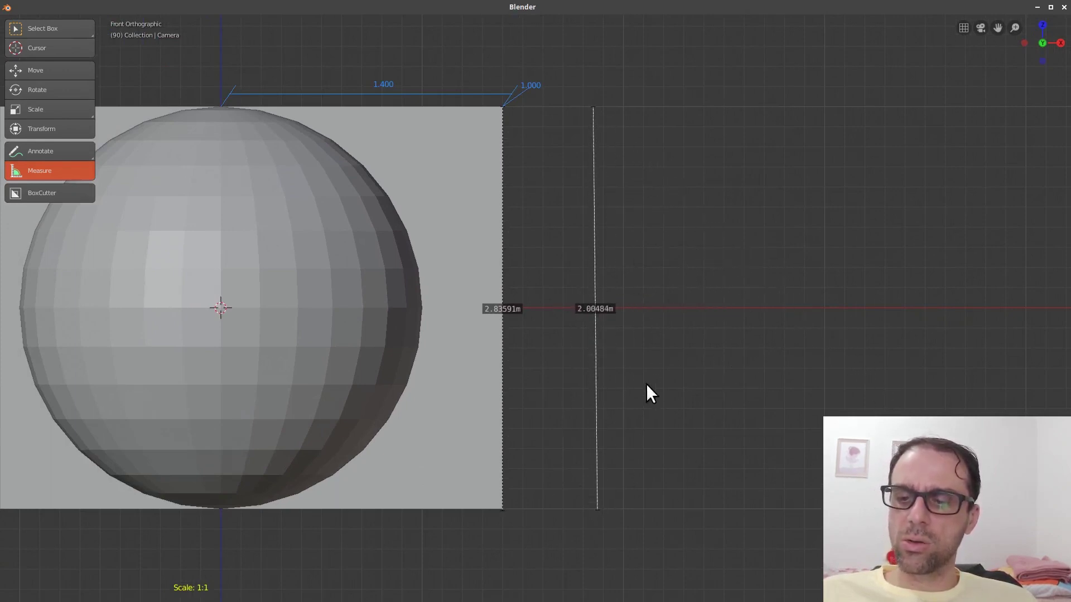
{"action": "middle_click_drag", "start_coordinate": [655, 421], "coordinate": [761, 357], "text": "shift"}
{"action": "scroll", "coordinate": [630, 420], "scroll_direction": "down", "scroll_amount": 3}
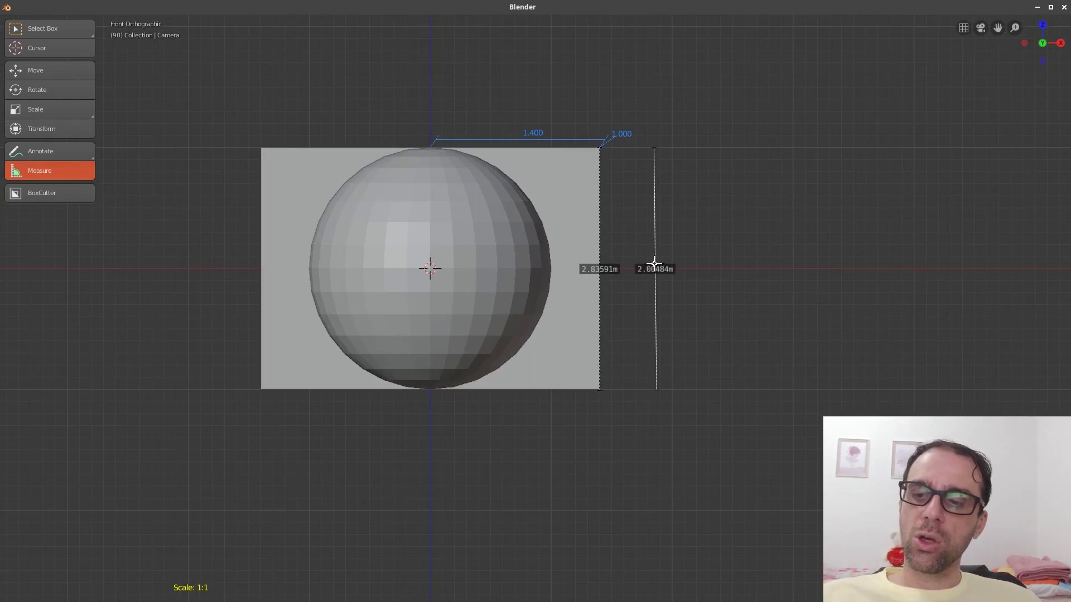
- Bend the vertical ruler beside the cube into an angle measurement, reposition its vertex, and delete the rulers beside the cube
{"action": "left_click_drag", "start_coordinate": [655, 232], "coordinate": [783, 247], "text": "ctrl"}
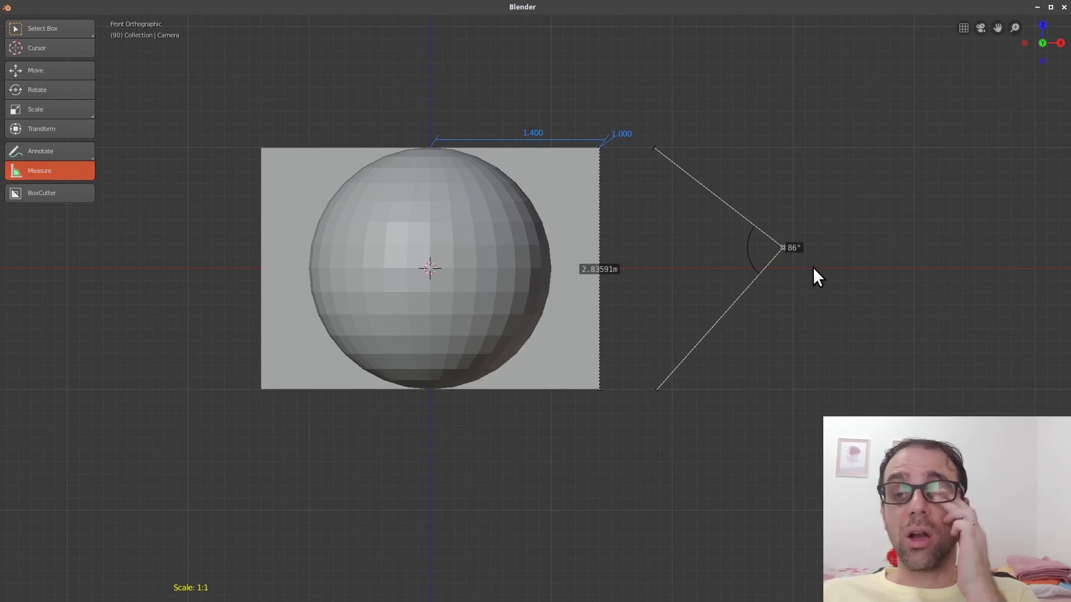
{"action": "left_click_drag", "start_coordinate": [784, 248], "coordinate": [791, 389], "text": "ctrl"}
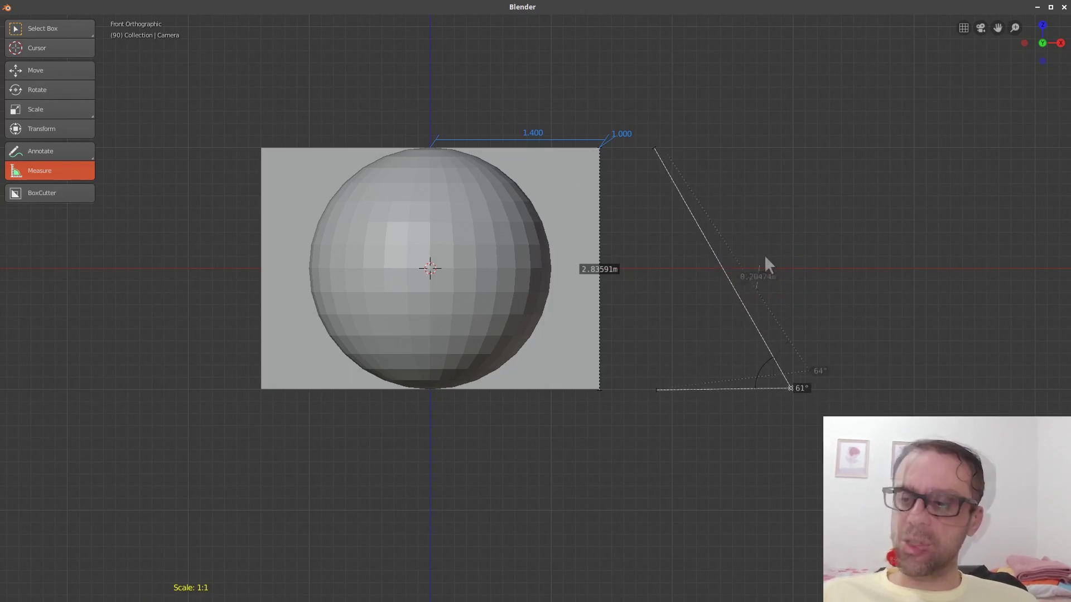
{"action": "left_click_drag", "start_coordinate": [757, 288], "coordinate": [900, 218]}
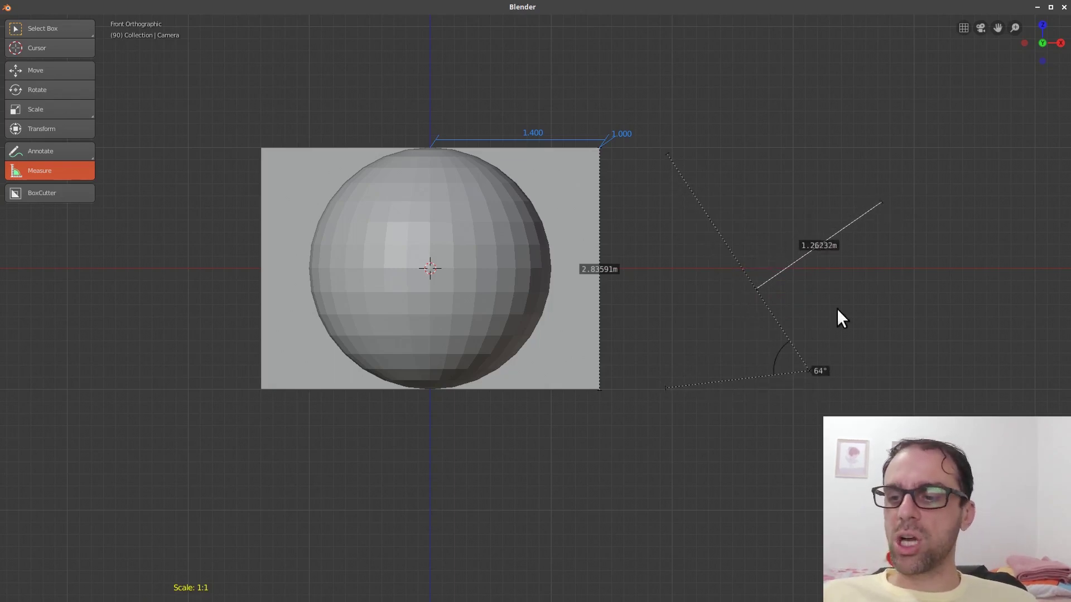
{"action": "key", "text": "Delete"}
{"action": "key", "text": "Delete"}
- Draw a vertical ruler about 1.96 m long beside the cube, bend it into an angle, and spread its ends to about 89°
{"action": "left_click_drag", "start_coordinate": [683, 162], "coordinate": [679, 396]}
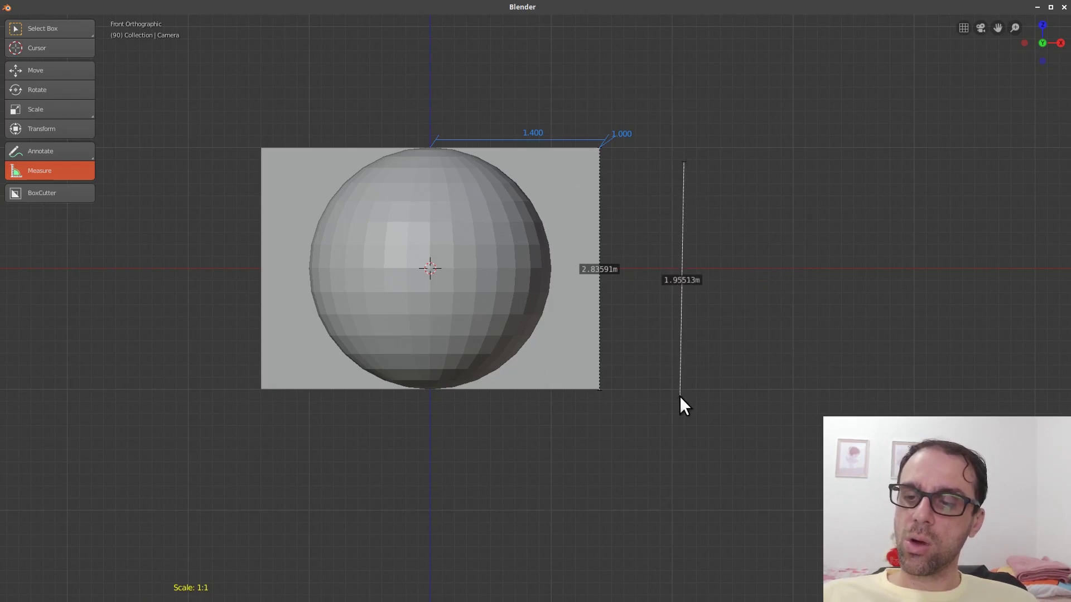
{"action": "left_click_drag", "start_coordinate": [681, 351], "coordinate": [780, 387]}
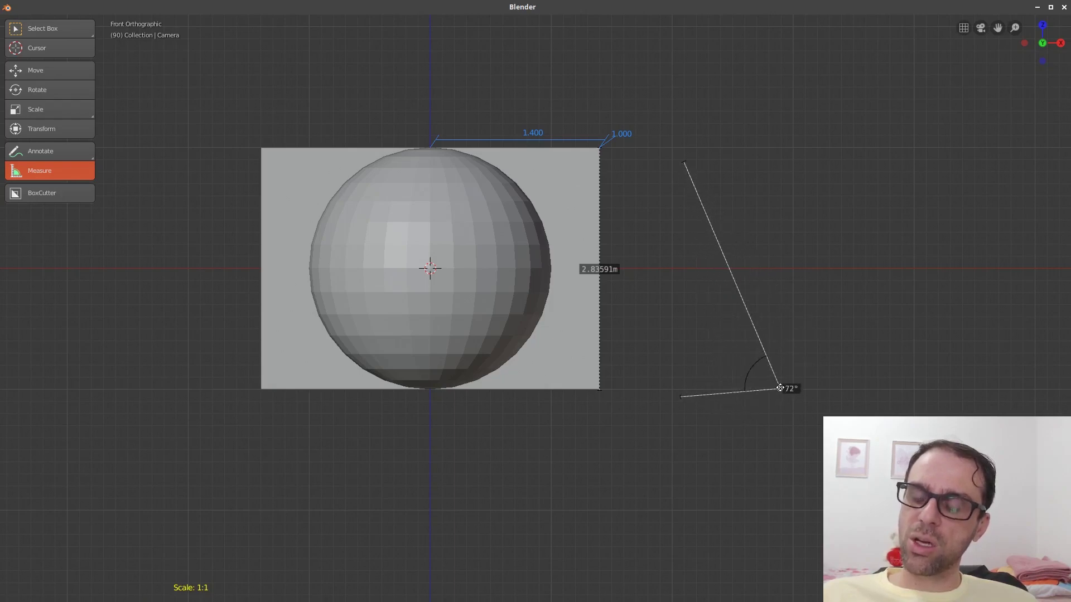
{"action": "left_click_drag", "start_coordinate": [678, 395], "coordinate": [571, 500]}
{"action": "left_click_drag", "start_coordinate": [684, 162], "coordinate": [662, 161]}
{"action": "scroll", "coordinate": [725, 290], "scroll_direction": "down", "scroll_amount": 2}
{"action": "scroll", "coordinate": [767, 334], "scroll_direction": "up", "scroll_amount": 3}
{"action": "scroll", "coordinate": [783, 306], "scroll_direction": "up", "scroll_amount": 1}
{"action": "scroll", "coordinate": [775, 329], "scroll_direction": "right", "scroll_amount": 1}
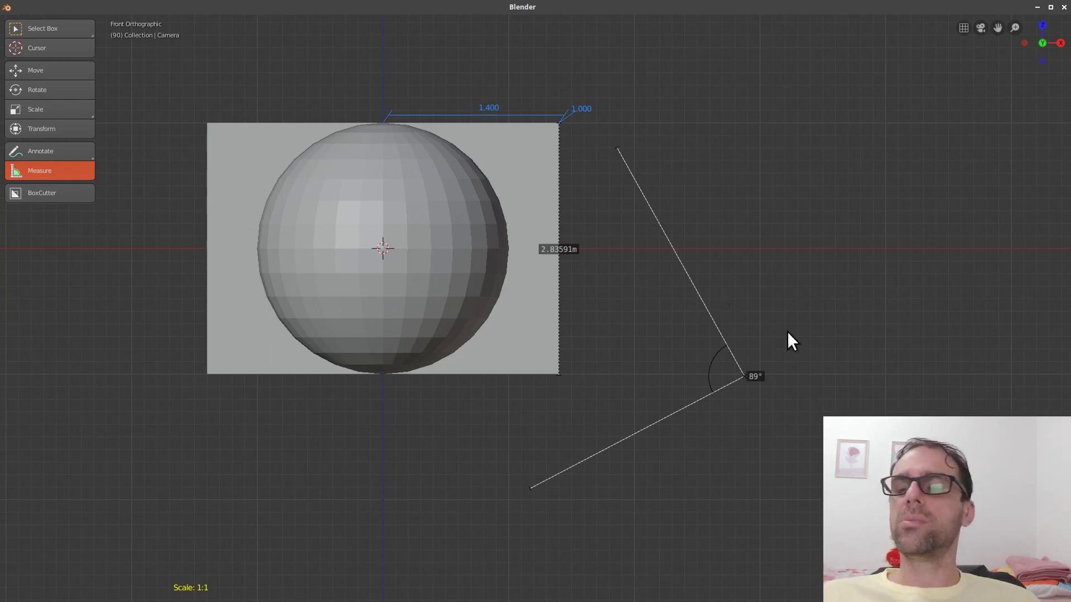
{"action": "middle_click_drag", "start_coordinate": [788, 332], "coordinate": [760, 340], "text": "shift"}
- Restore the full layout from the maximized view and display the sphere's transform and dimension properties
{"action": "key", "text": "ctrl+space"}
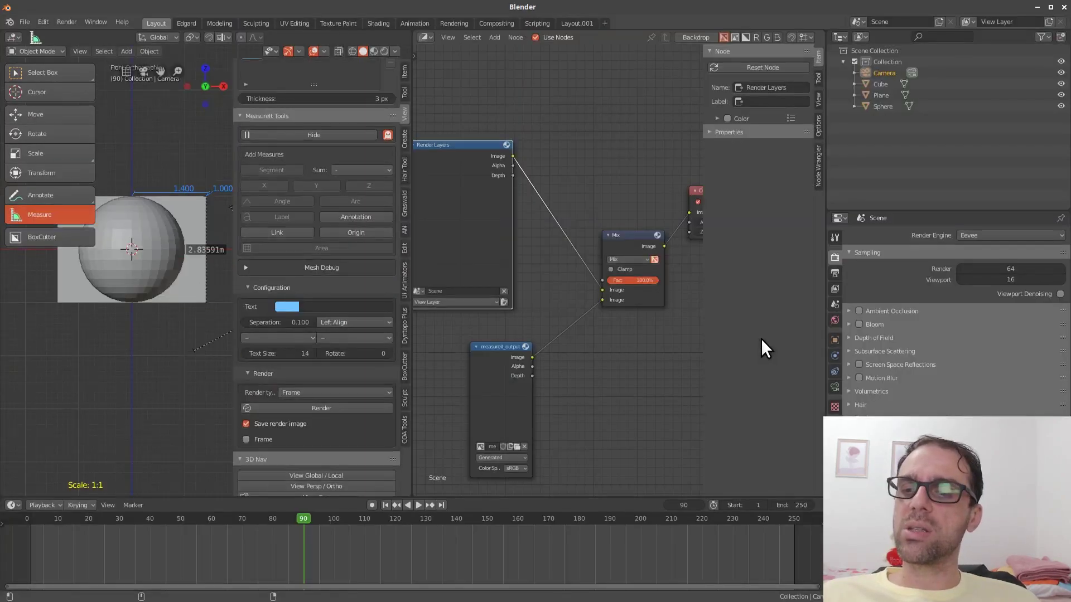
{"action": "left_click", "coordinate": [165, 273]}
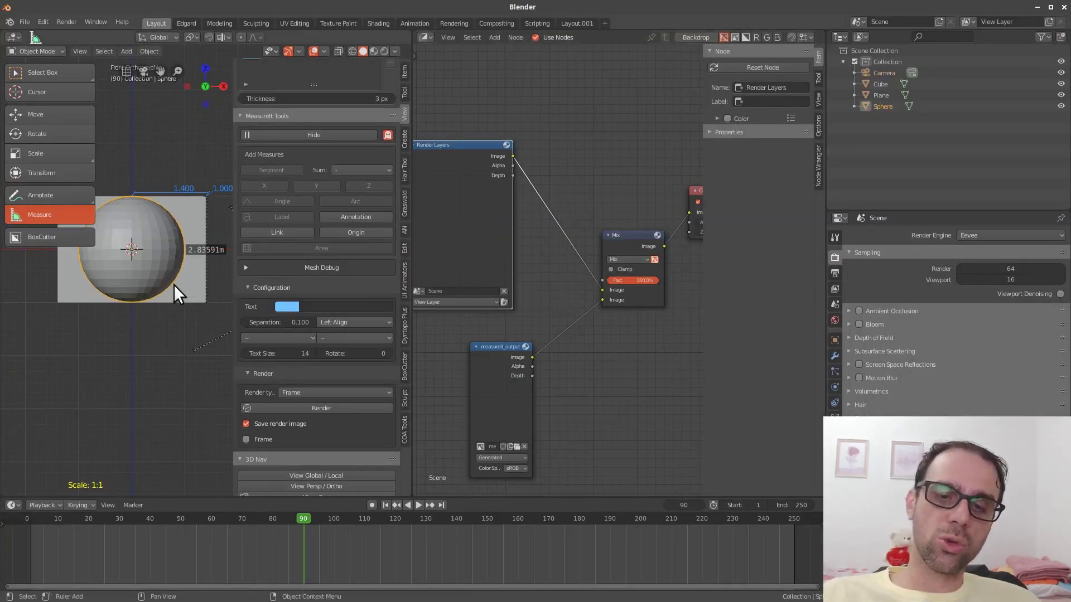
{"action": "left_click", "coordinate": [403, 74]}
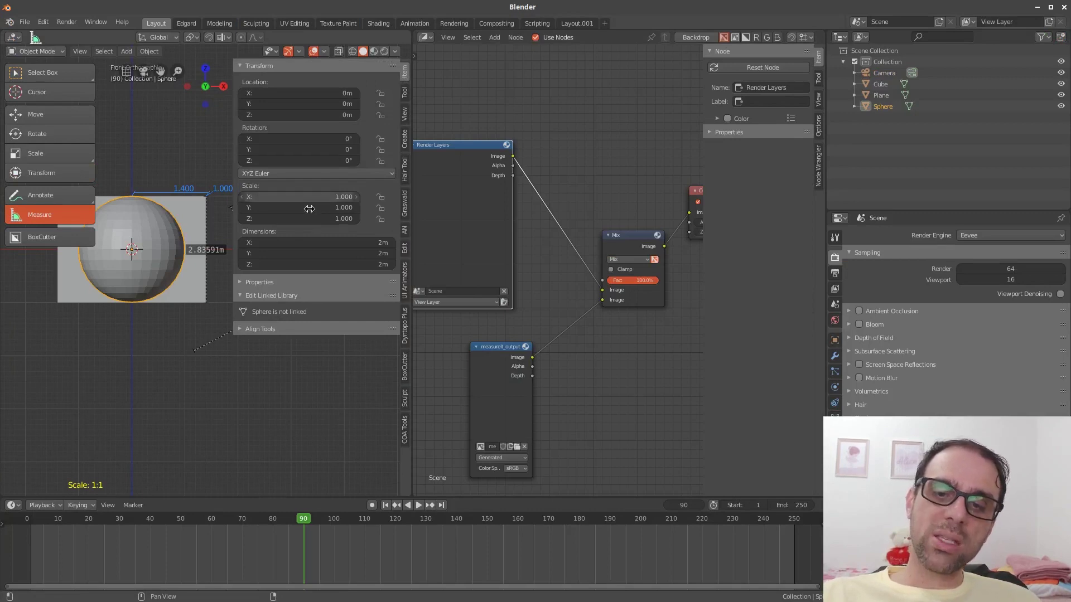